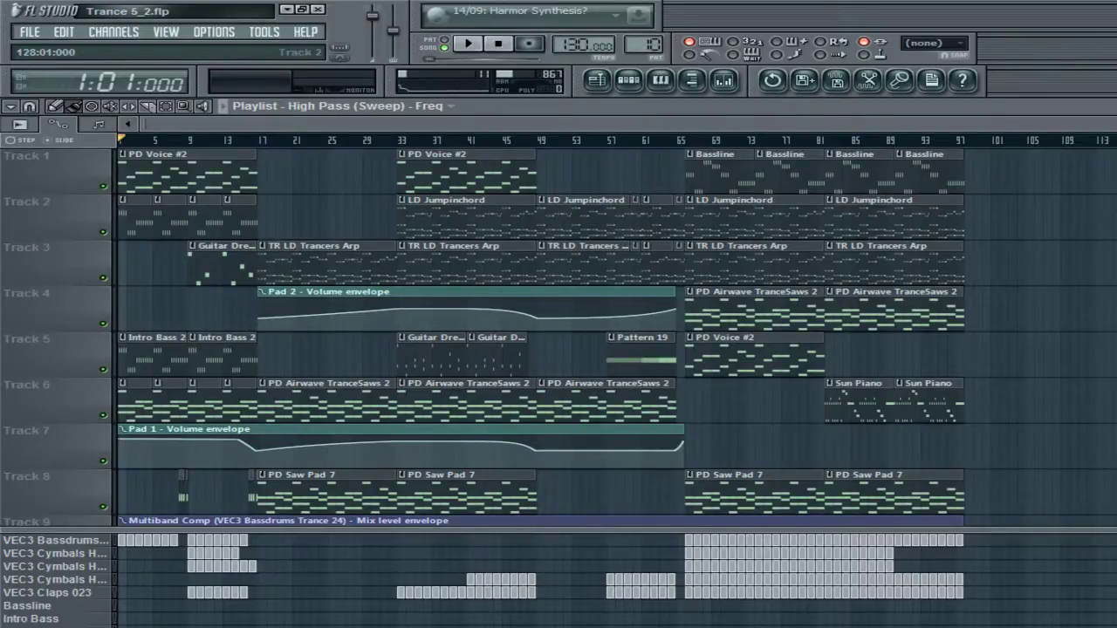
Step: Look over the playlist arrangement down to the Sweeps track and make the clip track area slightly taller
scroll(611, 332, "down", 3)
scroll(611, 331, "up", 3)
scroll(793, 423, "down", 7)
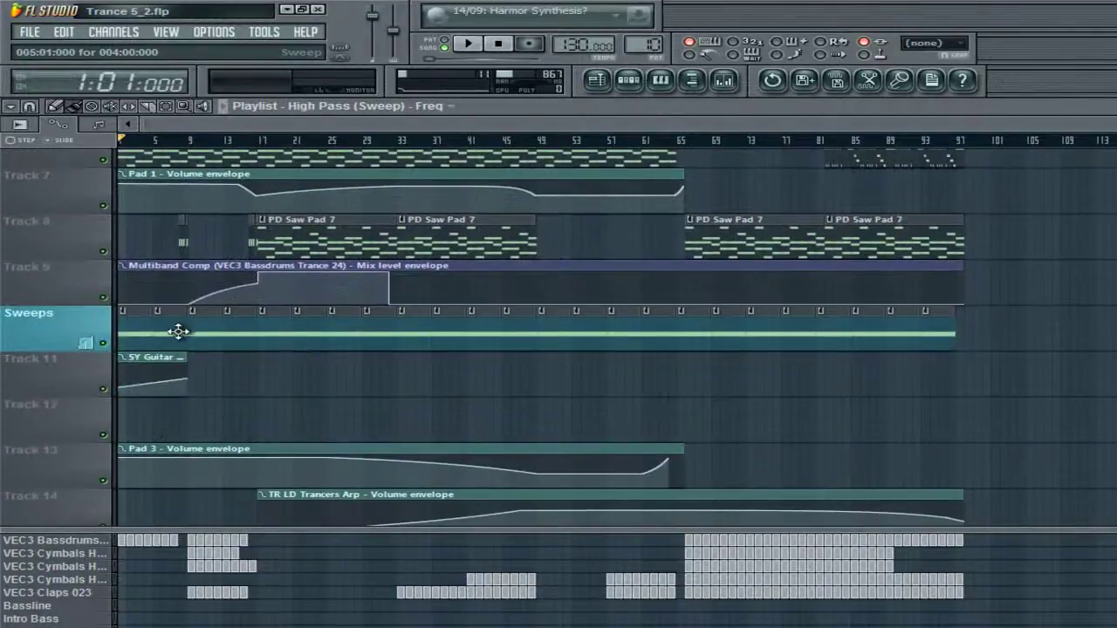
scroll(793, 424, "up", 7)
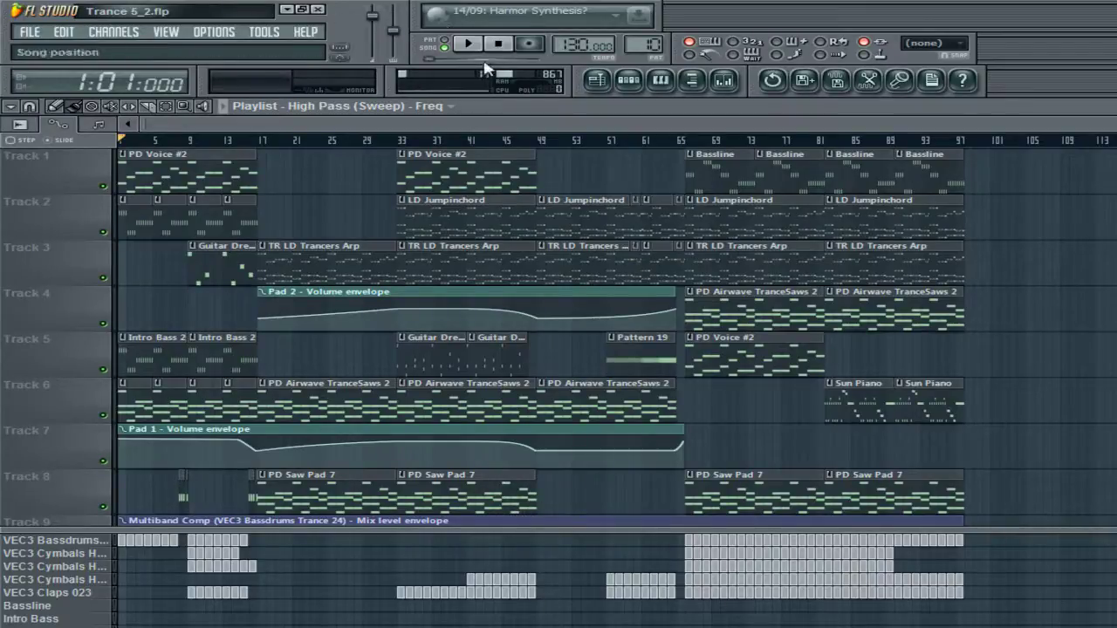
scroll(645, 238, "down", 2)
scroll(650, 240, "up", 2)
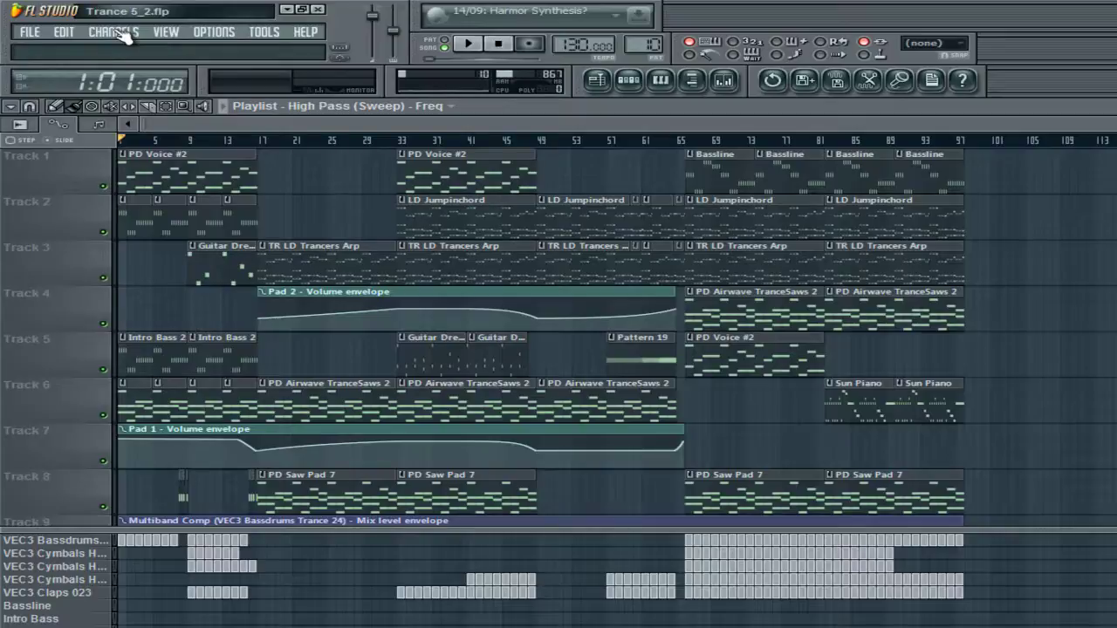
left_click_drag(524, 533, 524, 558)
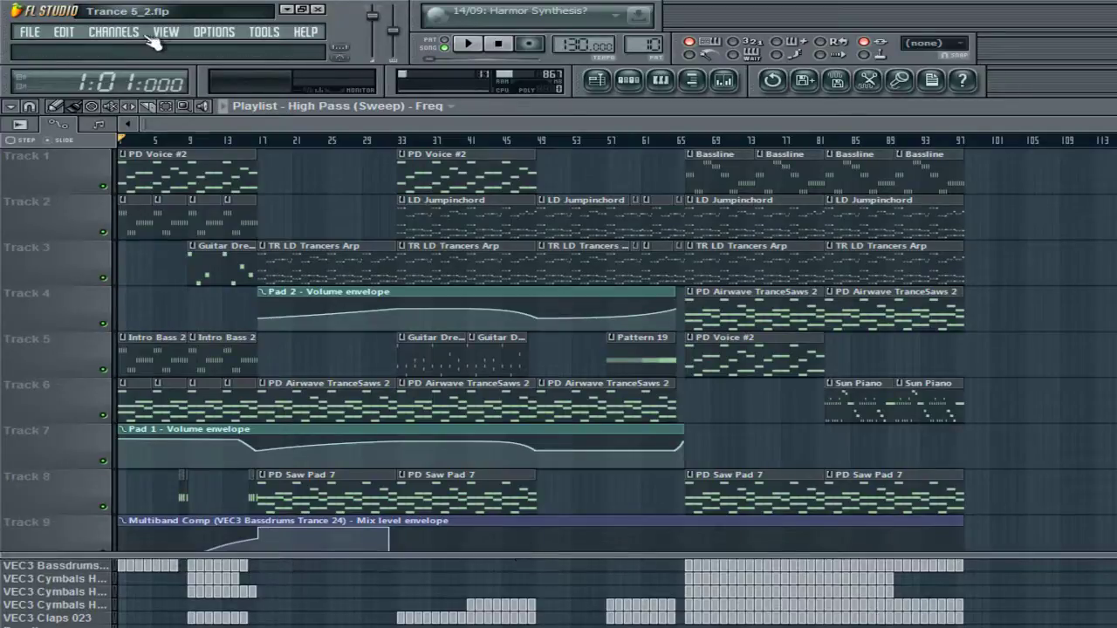
left_click(122, 35)
left_click(122, 35)
left_click(120, 35)
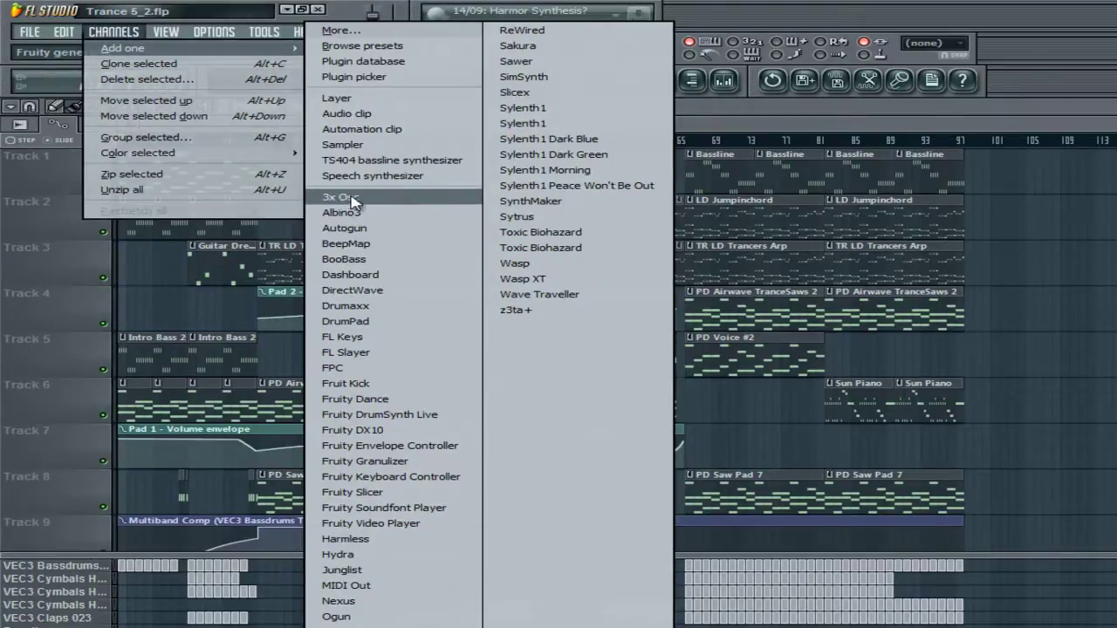
Step: Show the step sequencer and inspect the 3xOsc channel's oscillator settings, closing them when done
left_click(629, 81)
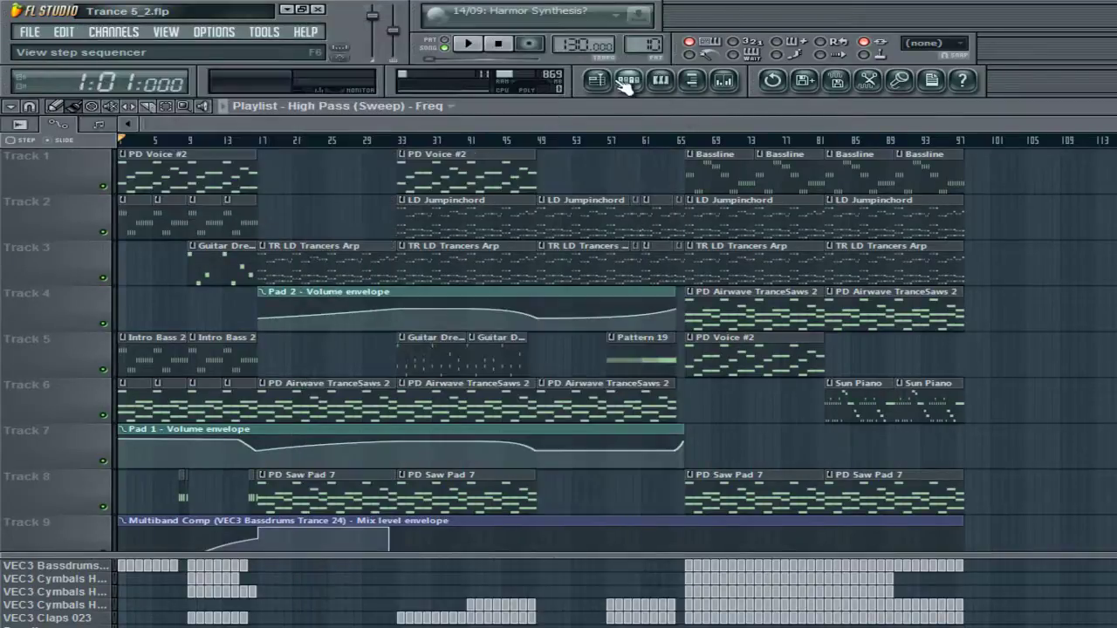
left_click(628, 81)
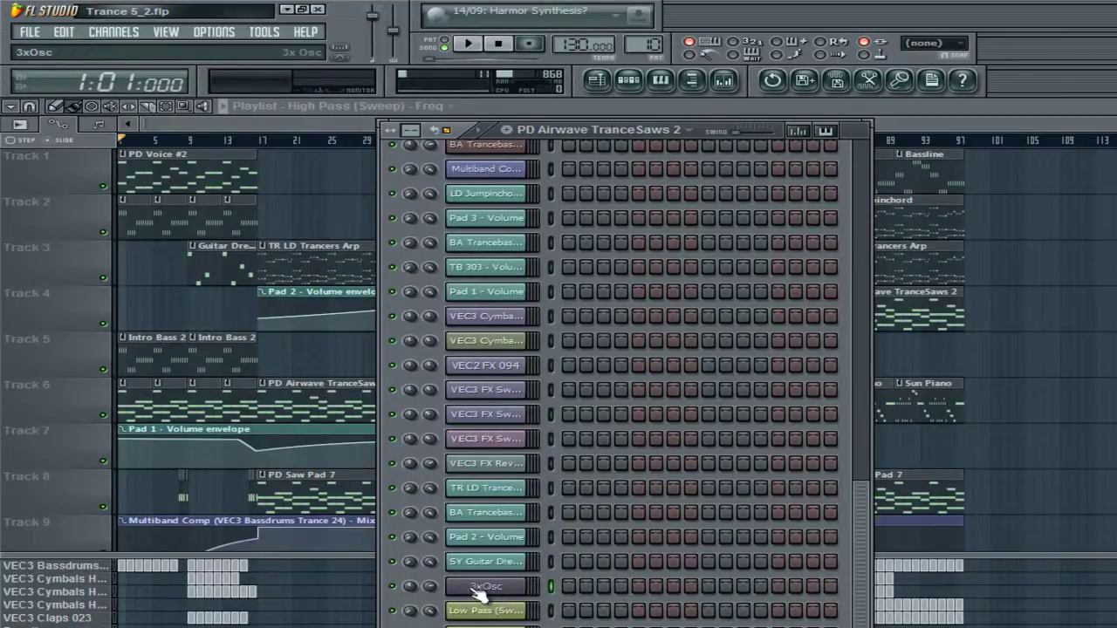
left_click(513, 595)
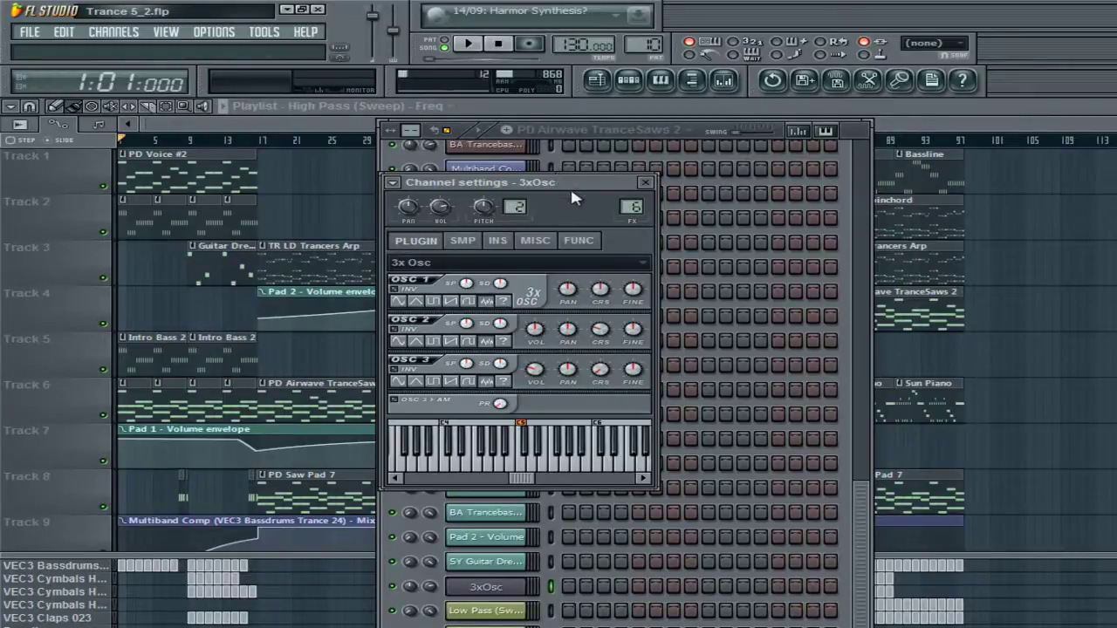
left_click_drag(571, 187, 580, 195)
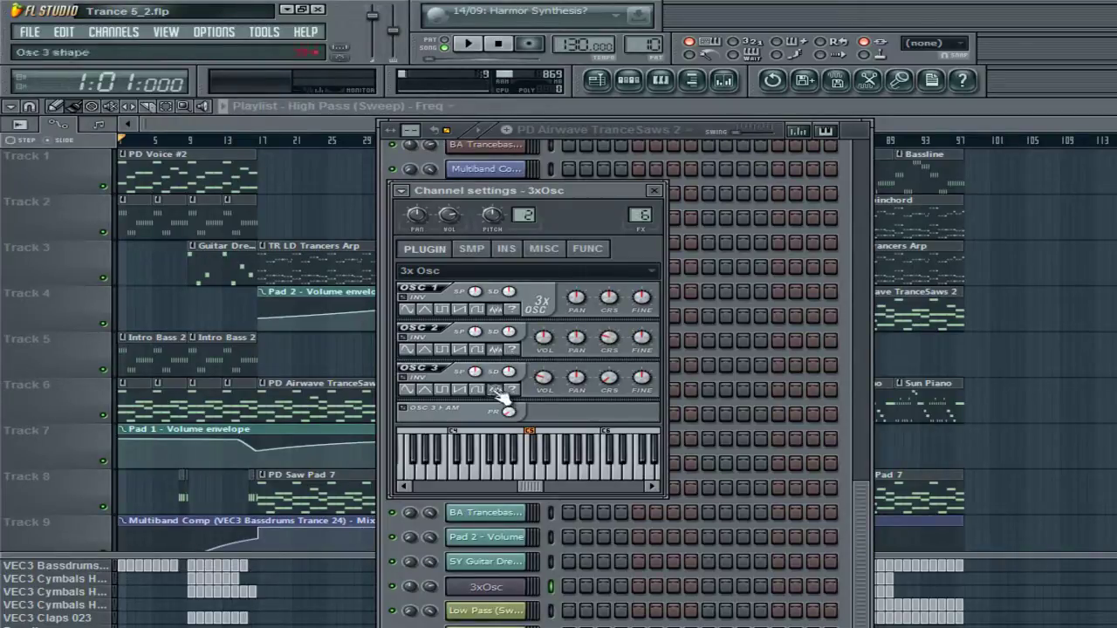
left_click(655, 191)
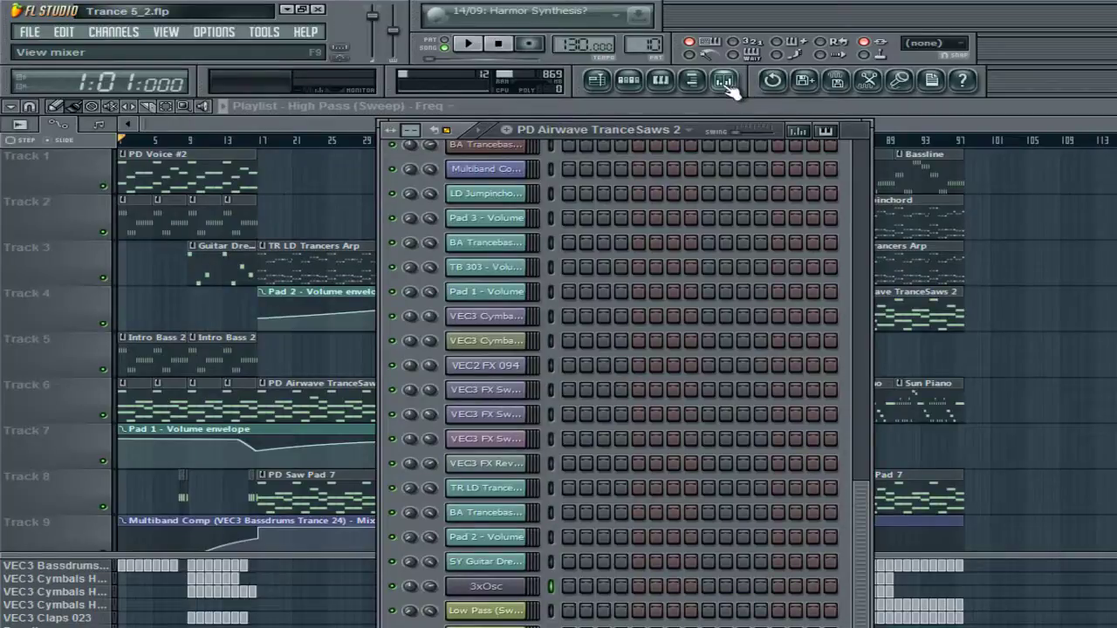
Step: Show the mixer's Sweep track and audition a note on the 3xOsc channel
left_click(724, 82)
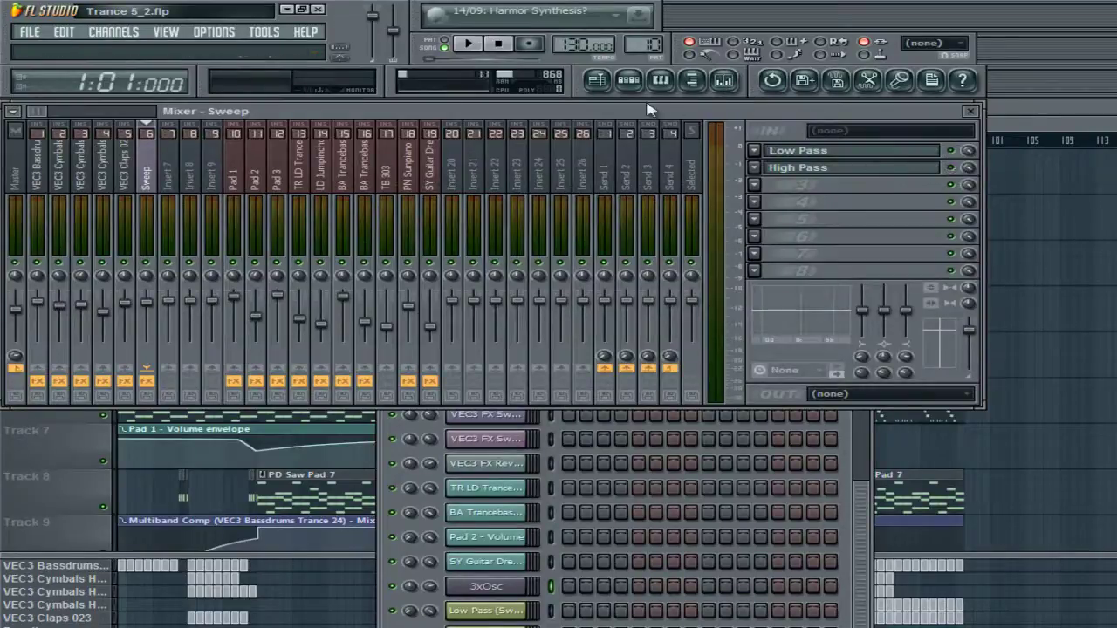
left_click(628, 80)
left_click(486, 587)
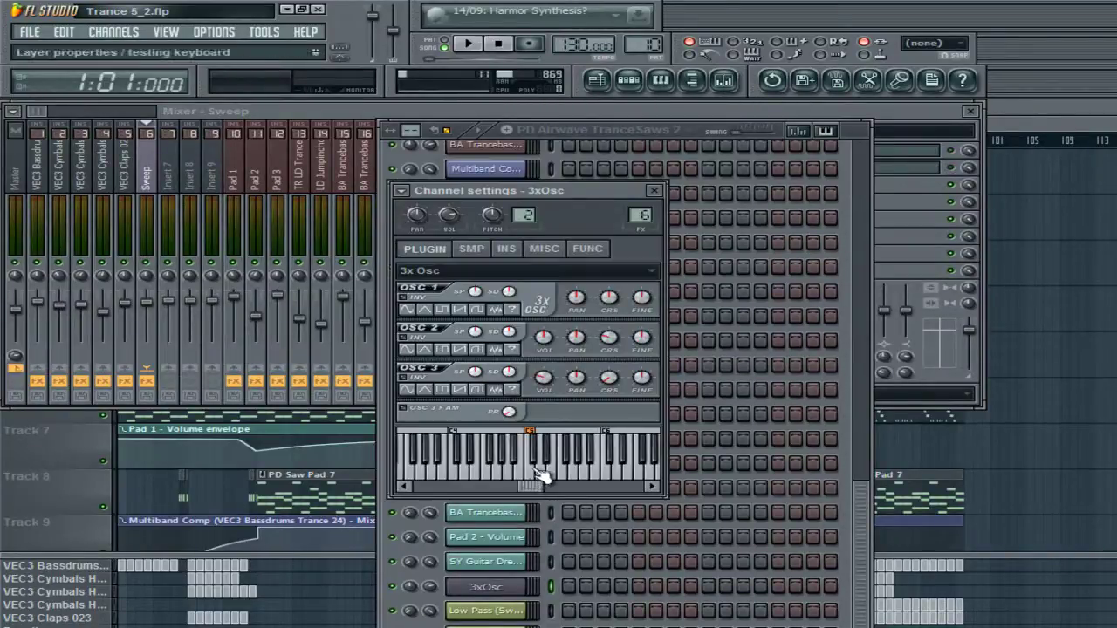
left_click(536, 466)
left_click(536, 467)
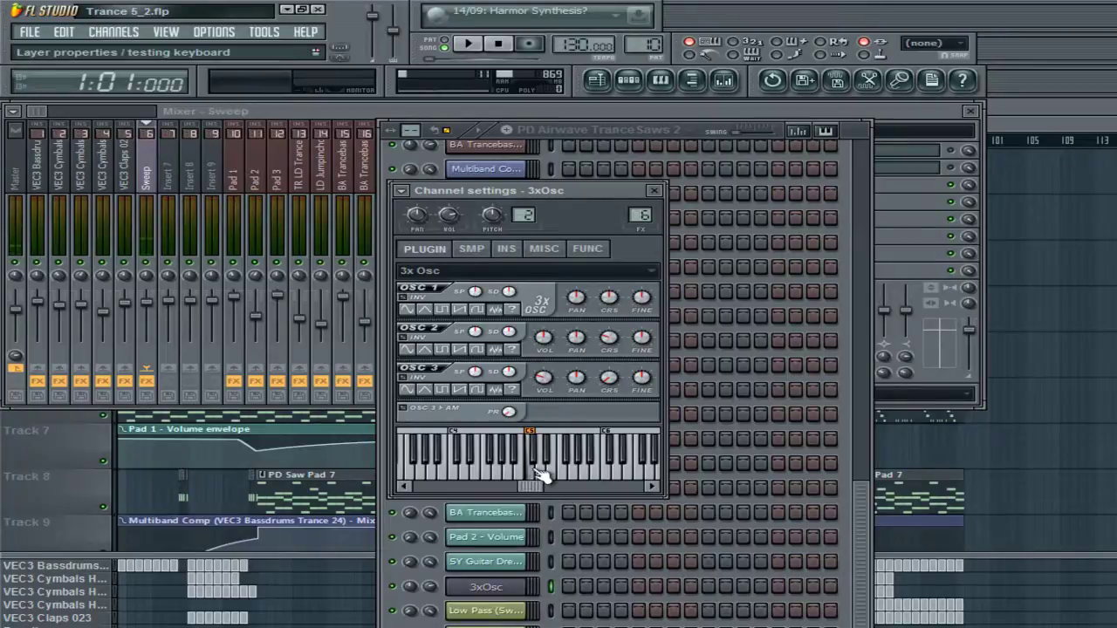
Step: Close the 3xOsc settings and turn off the existing Low Pass and High Pass effects on the Sweep mixer track
left_click(654, 190)
left_click(863, 110)
left_click(755, 253)
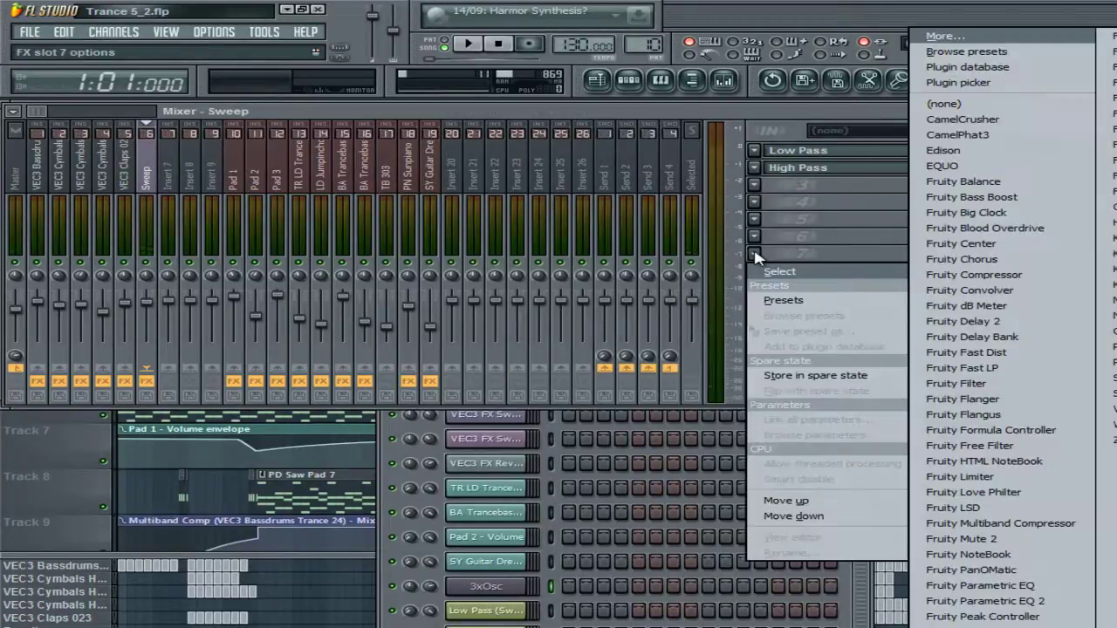
left_click(756, 253)
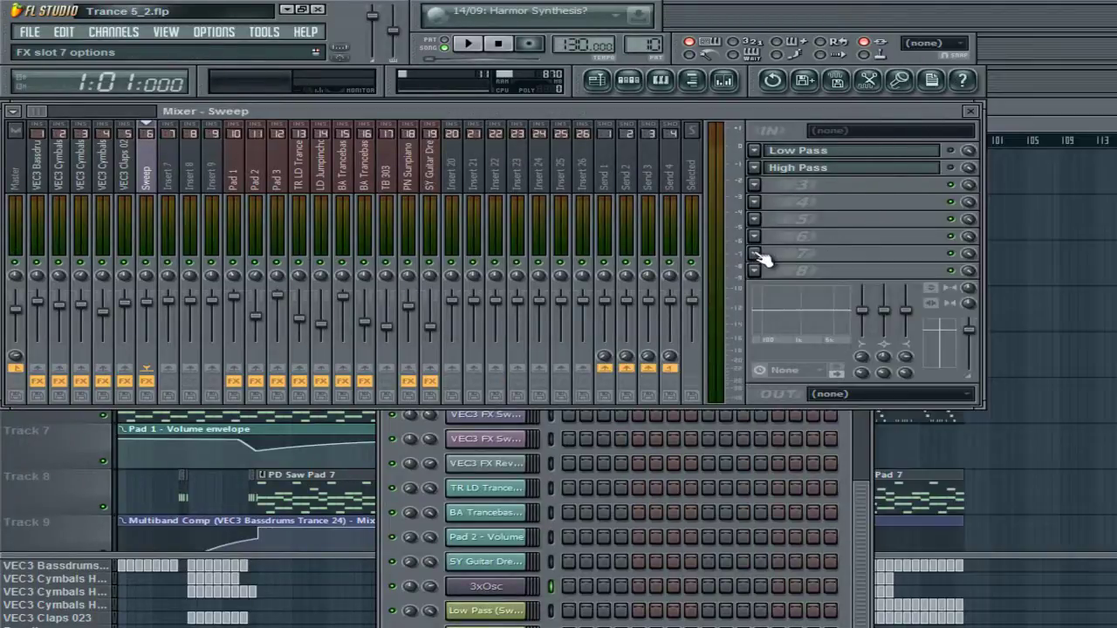
right_click(148, 183)
mouse_move(179, 187)
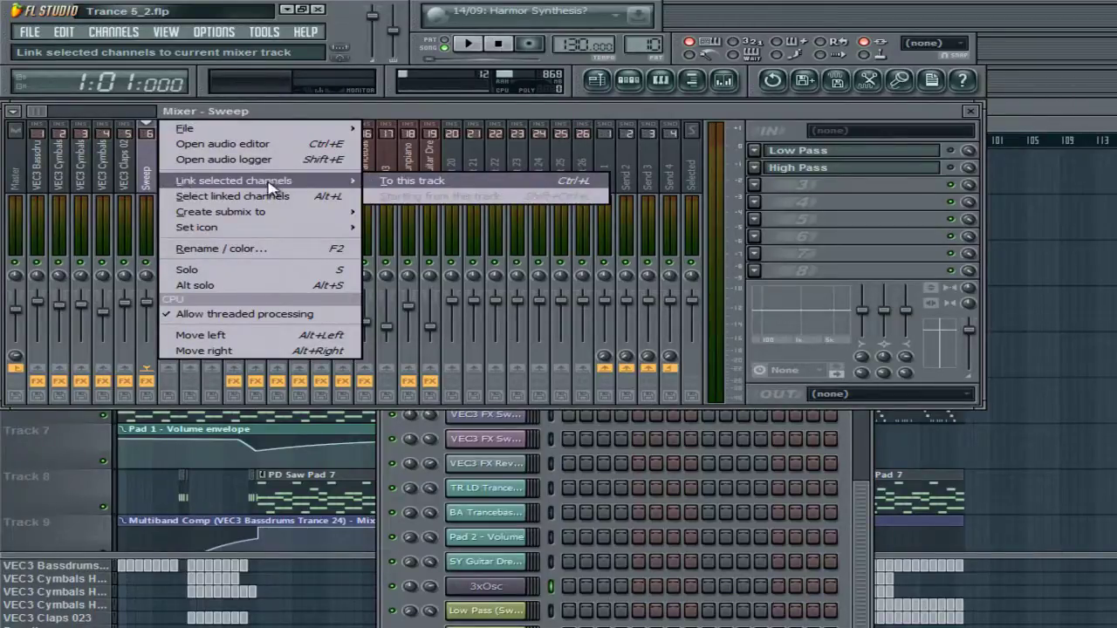
left_click(786, 205)
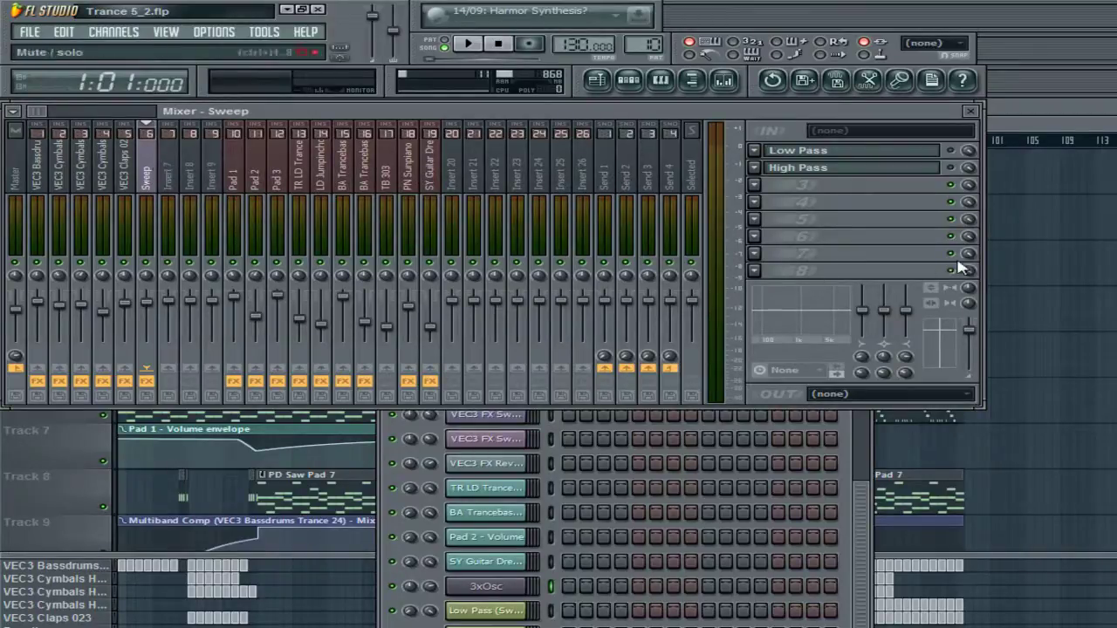
Step: Load a Fruity Free Filter into effect slot 7 and another into slot 8 of the Sweep mixer track
left_click_drag(762, 113, 759, 110)
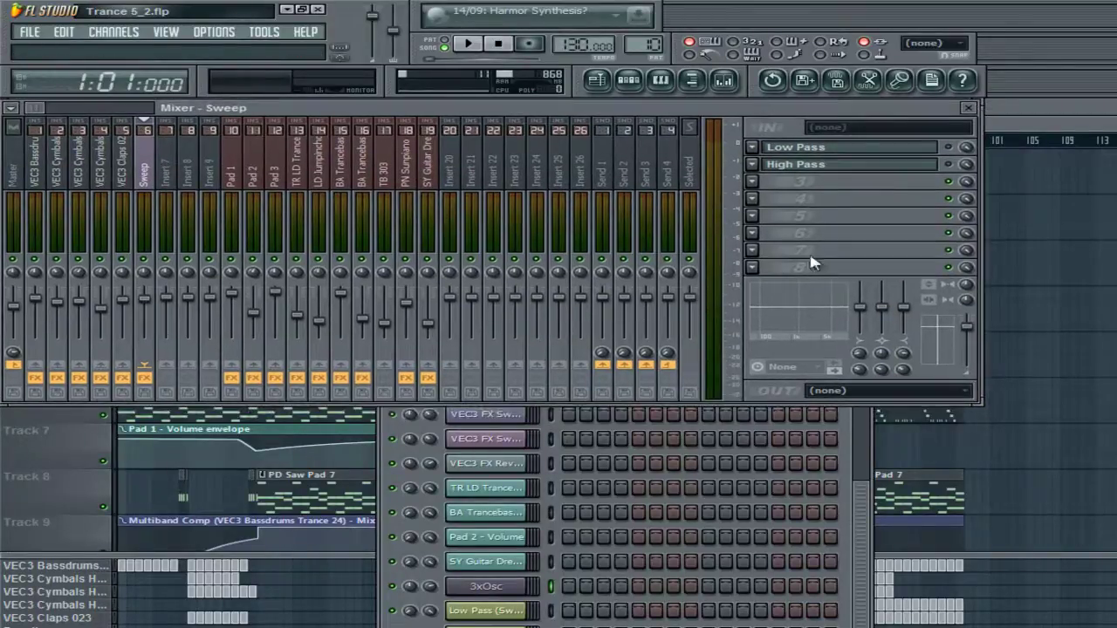
left_click(753, 264)
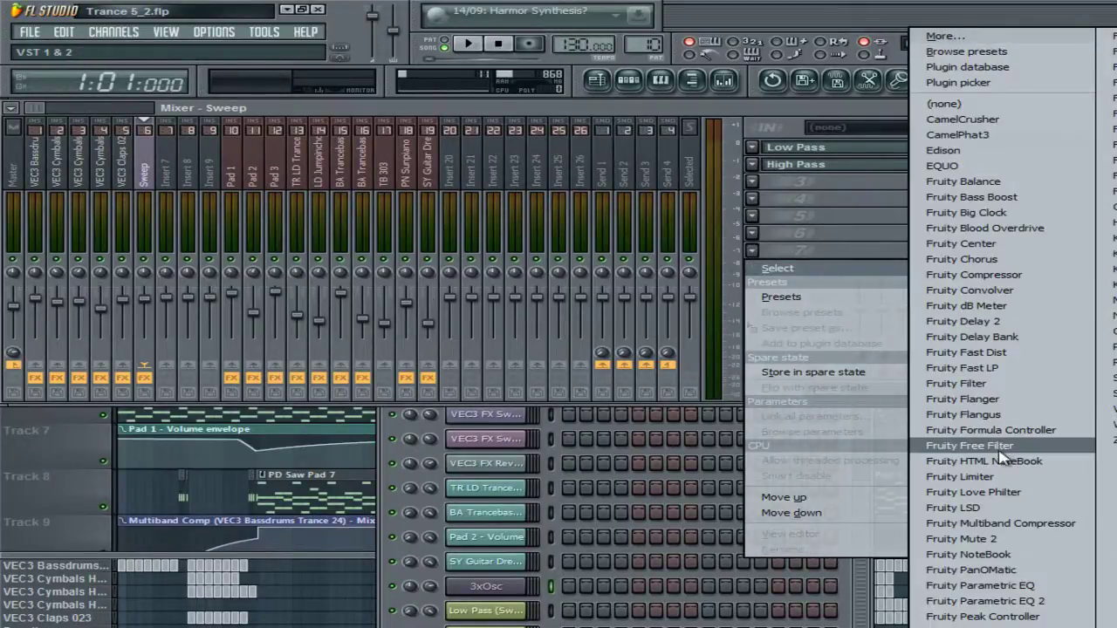
left_click(967, 450)
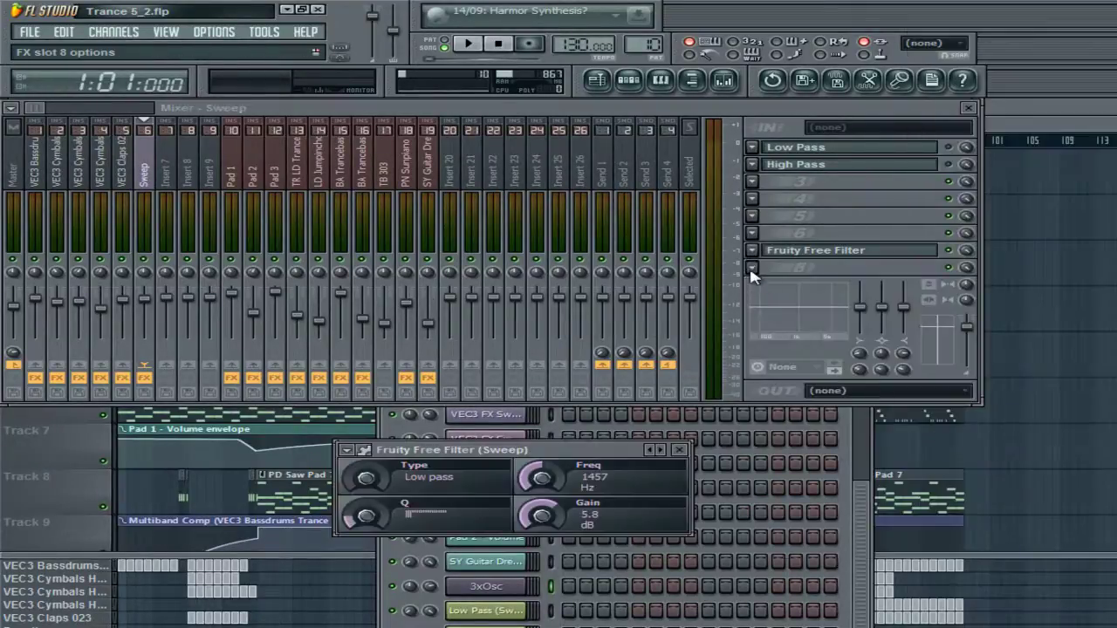
left_click(749, 267)
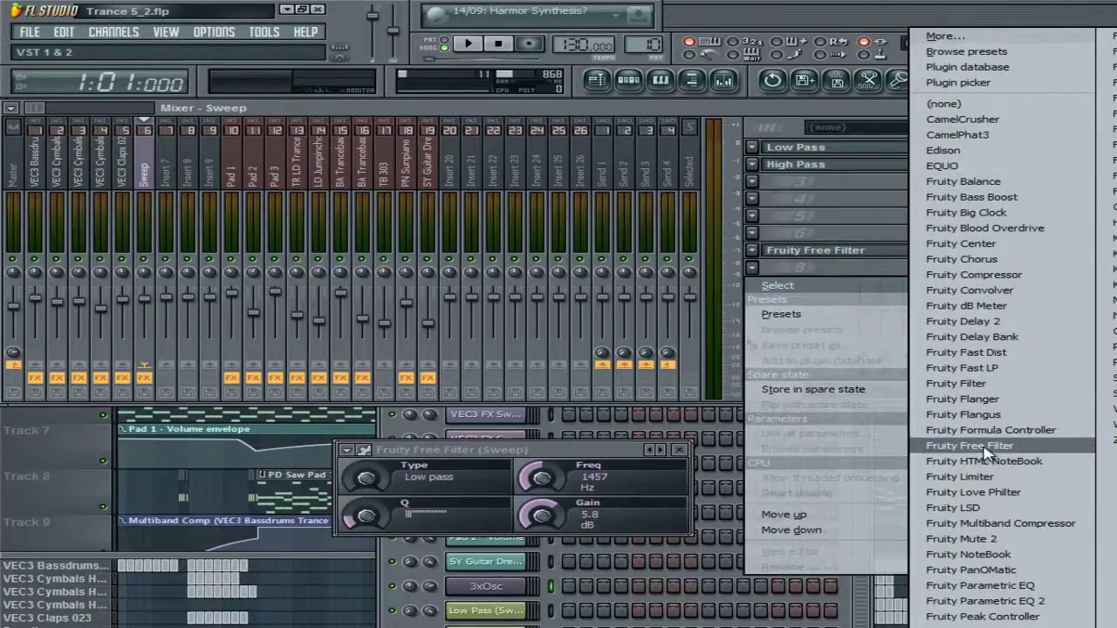
left_click(981, 446)
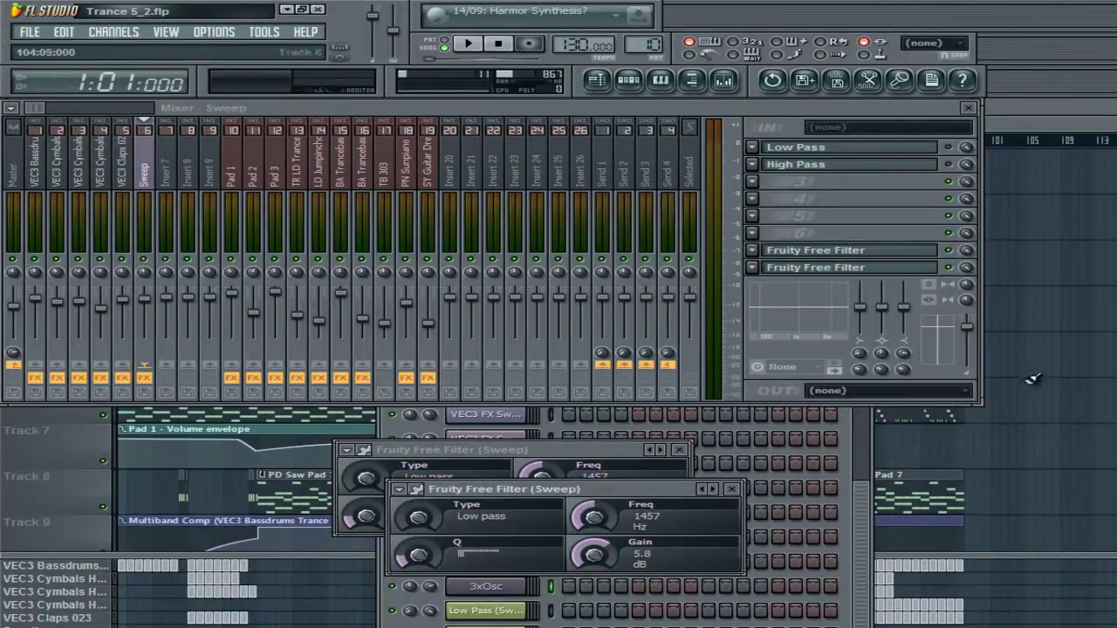
Step: Rename the slot 7 filter to "Low pass" and the slot 8 filter to "High Pass"
right_click(845, 254)
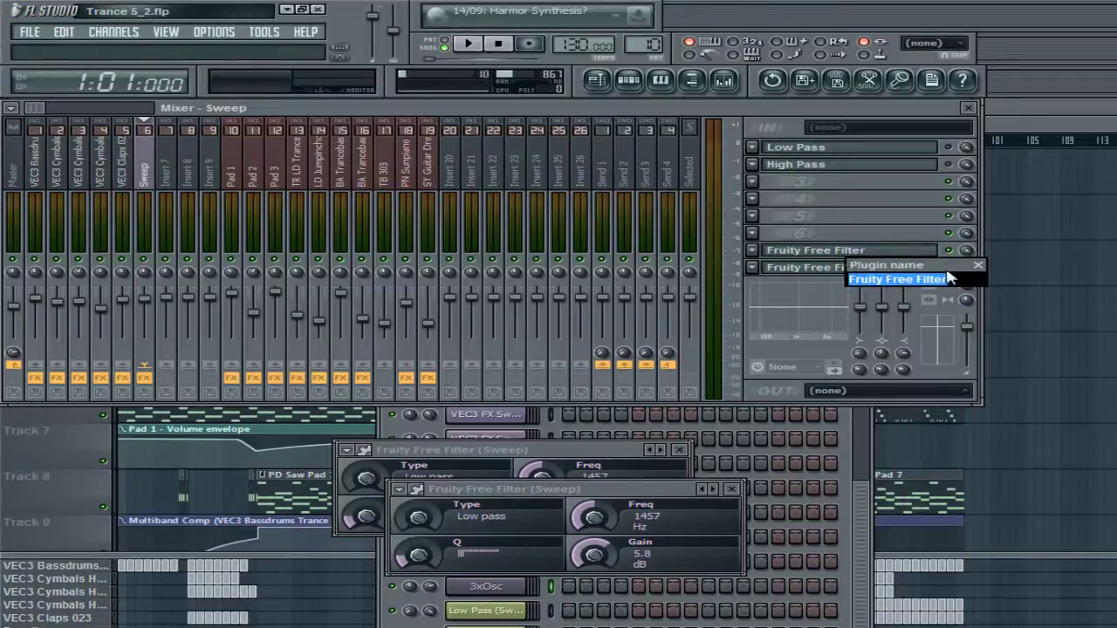
type("Low pass")
key("Return")
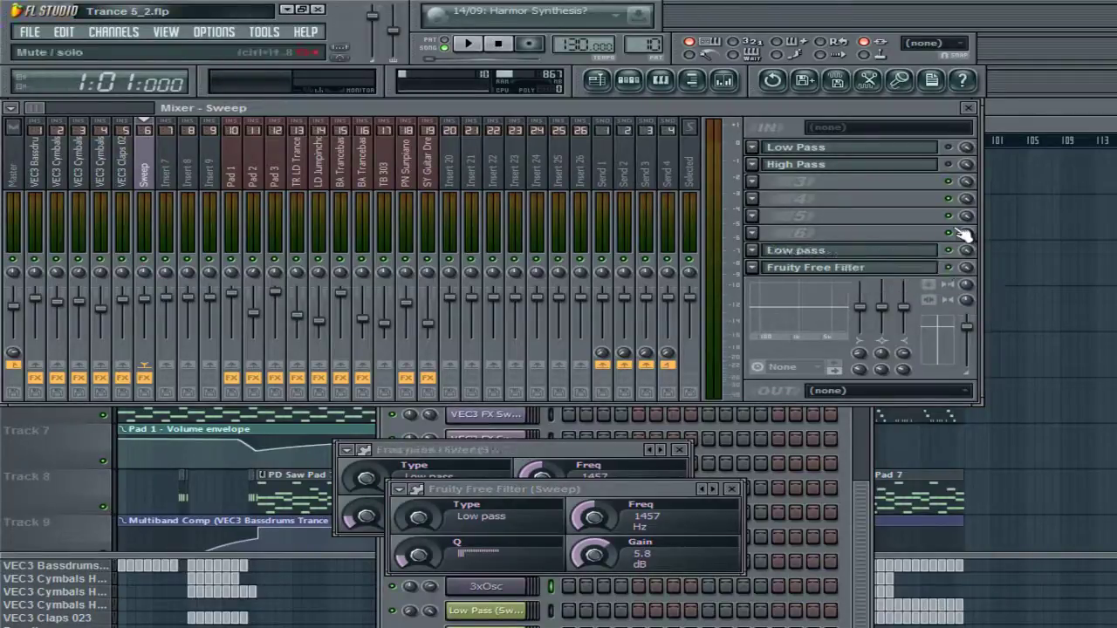
right_click(862, 272)
type("High Pass")
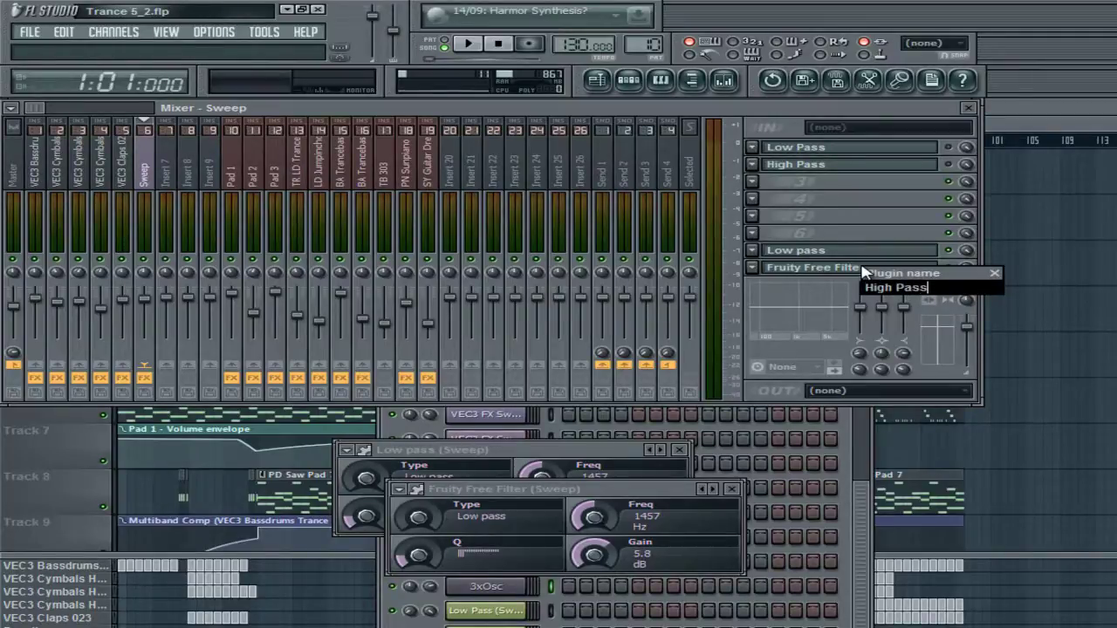
key("Return")
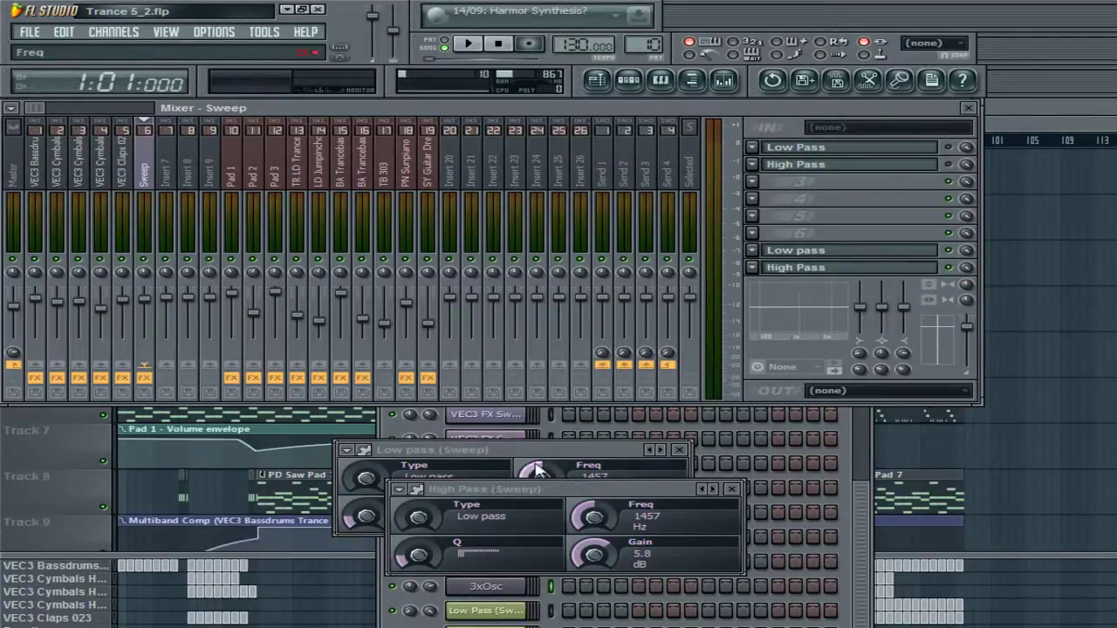
Step: Arrange the two new filter windows over the mixer with High Pass directly above Low pass
left_click_drag(558, 445, 597, 188)
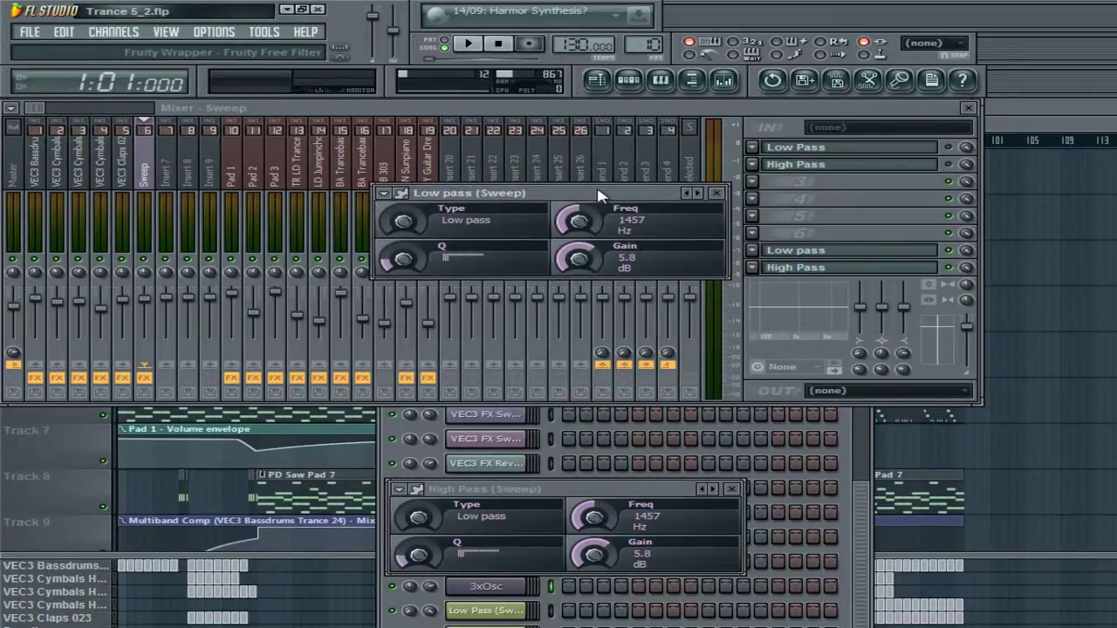
left_click_drag(635, 490, 624, 299)
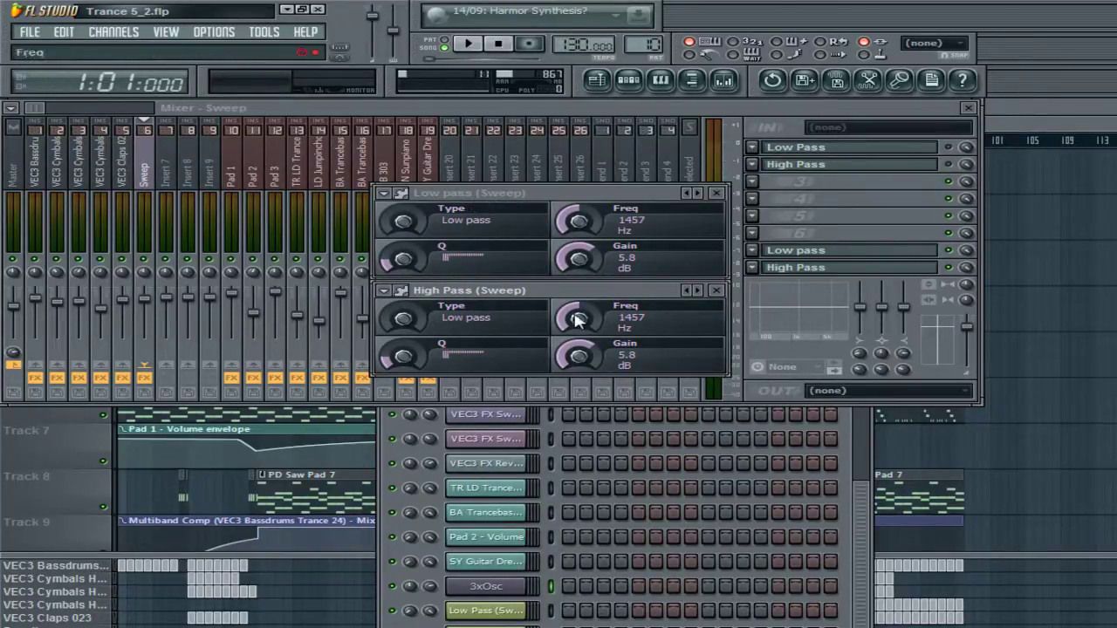
left_click_drag(516, 193, 545, 218)
left_click_drag(503, 332, 464, 314)
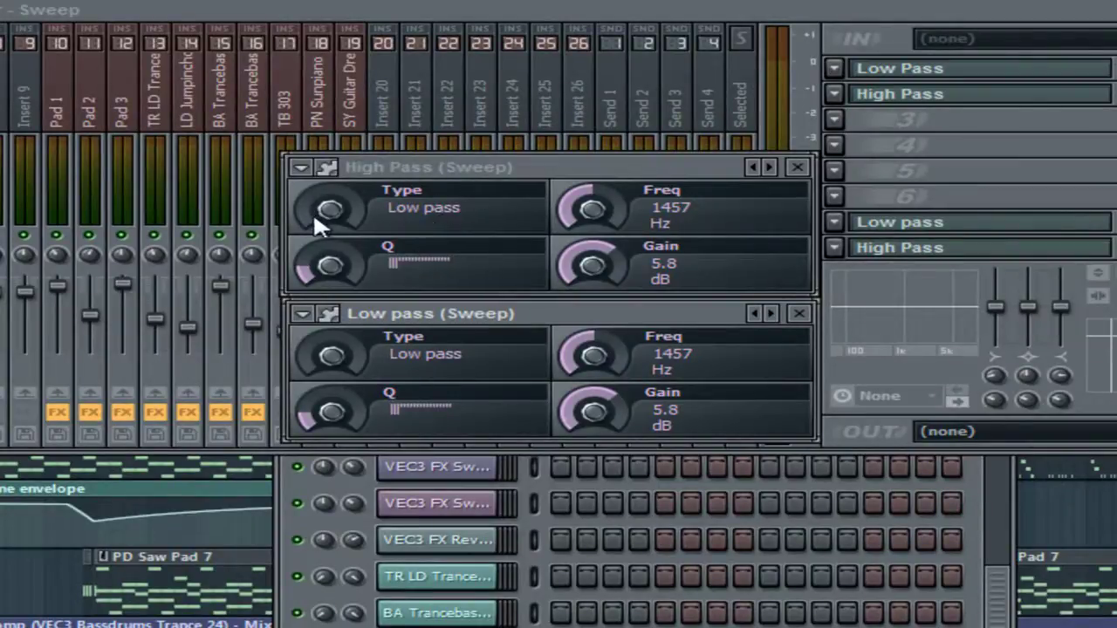
Step: Set the High Pass filter's type to High pass and lower the Q of both new filters to minimum
left_click_drag(312, 211, 277, 97)
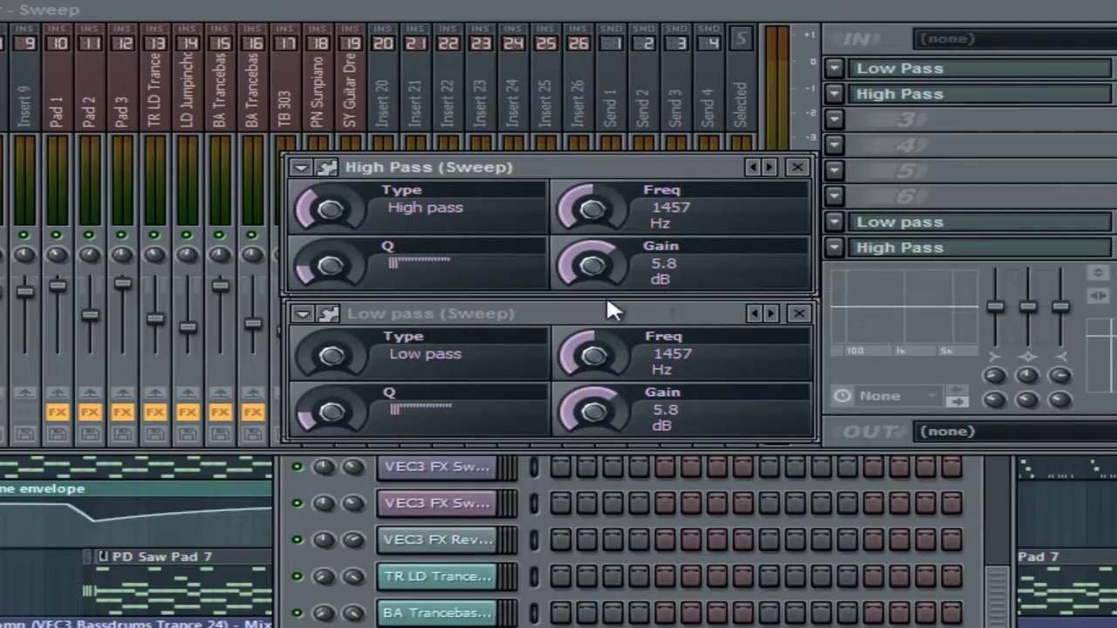
left_click_drag(330, 259, 325, 282)
left_click_drag(332, 407, 332, 411)
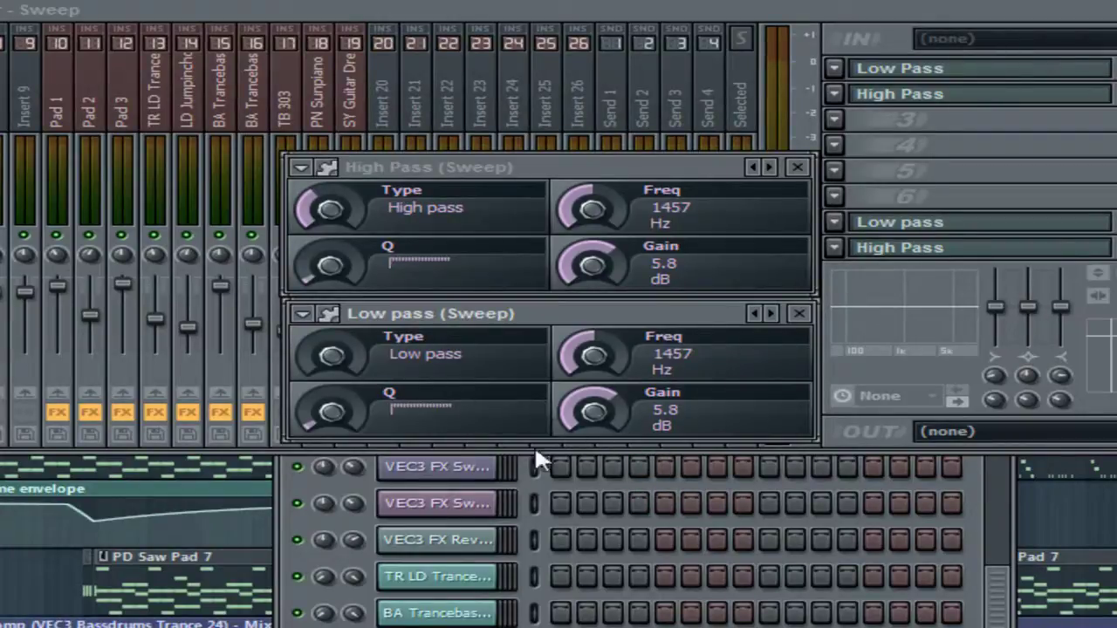
Step: Try other frequencies on both new filters, finishing with the Low pass and High Pass frequencies each set to 16000 Hz
left_click_drag(596, 210, 571, 212)
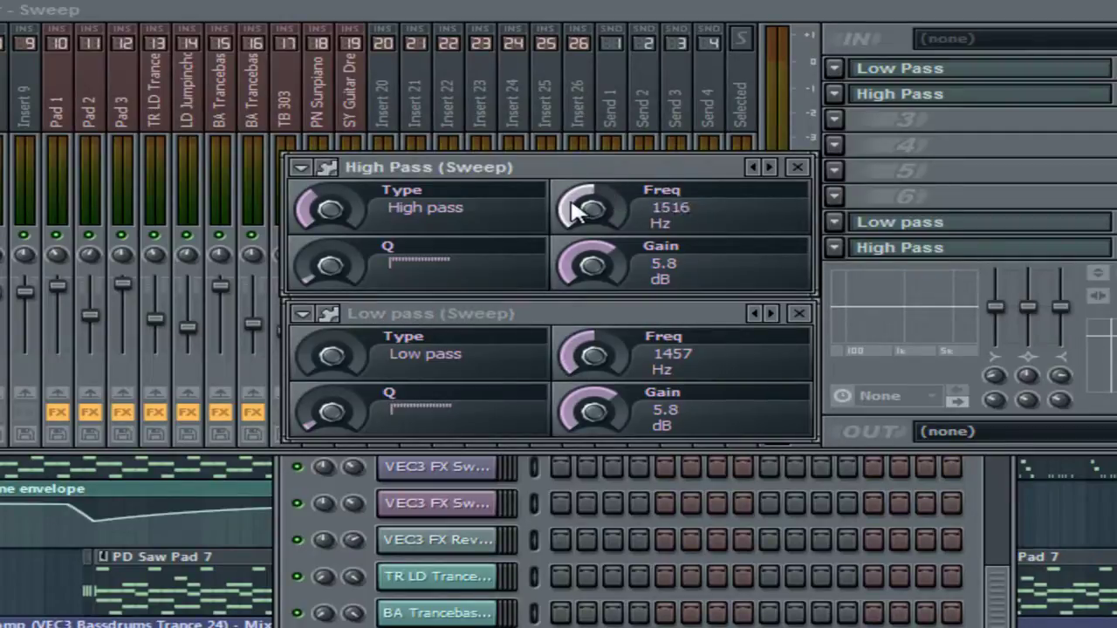
left_click_drag(590, 350, 558, 486)
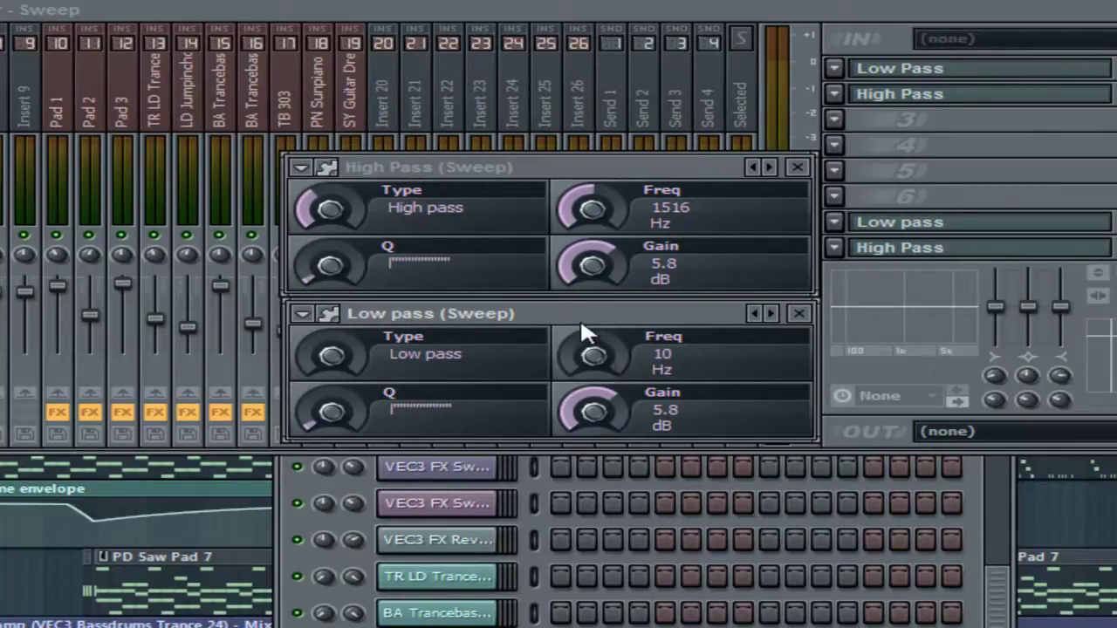
left_click_drag(576, 349, 588, 41)
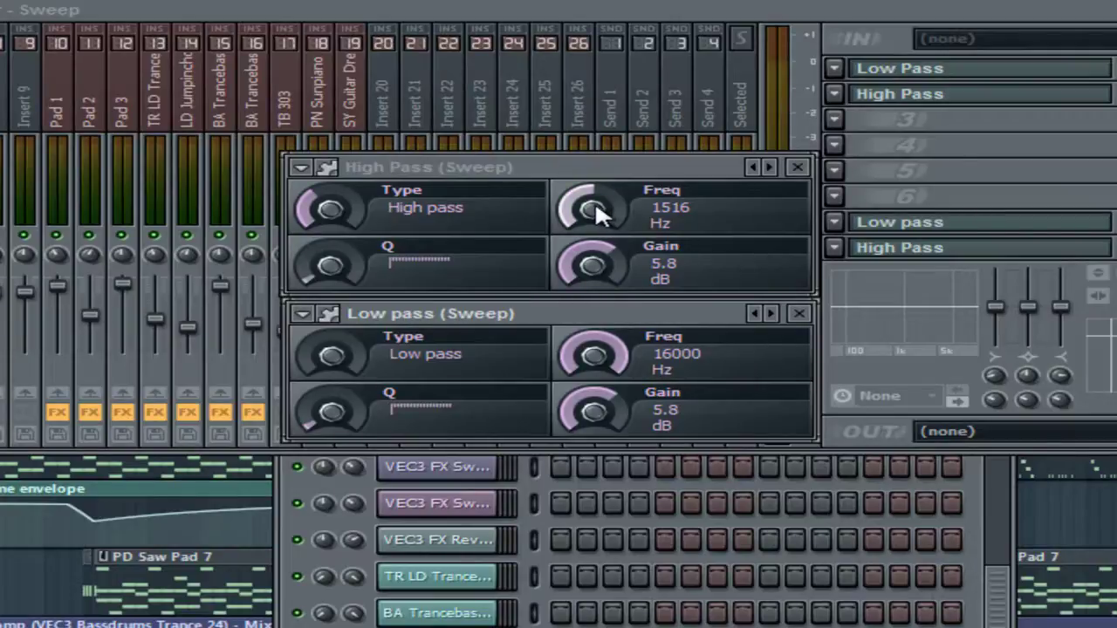
left_click_drag(599, 215, 628, 35)
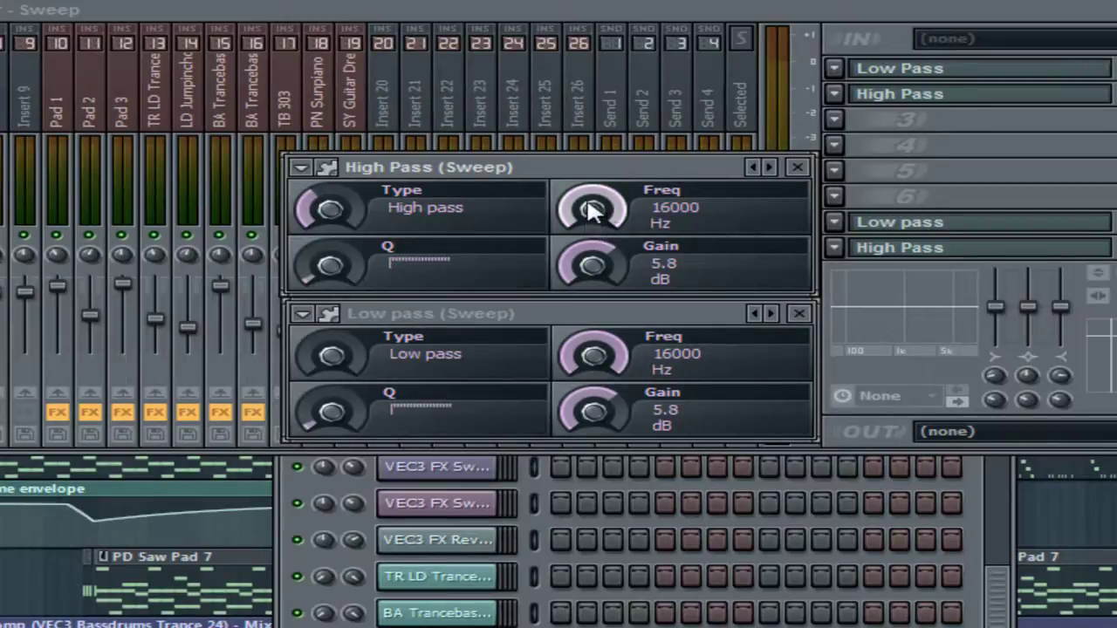
Step: Set the High Pass filter's frequency to 10 Hz and audition a note on the 3xOsc channel's keyboard
left_click_drag(588, 202, 591, 428)
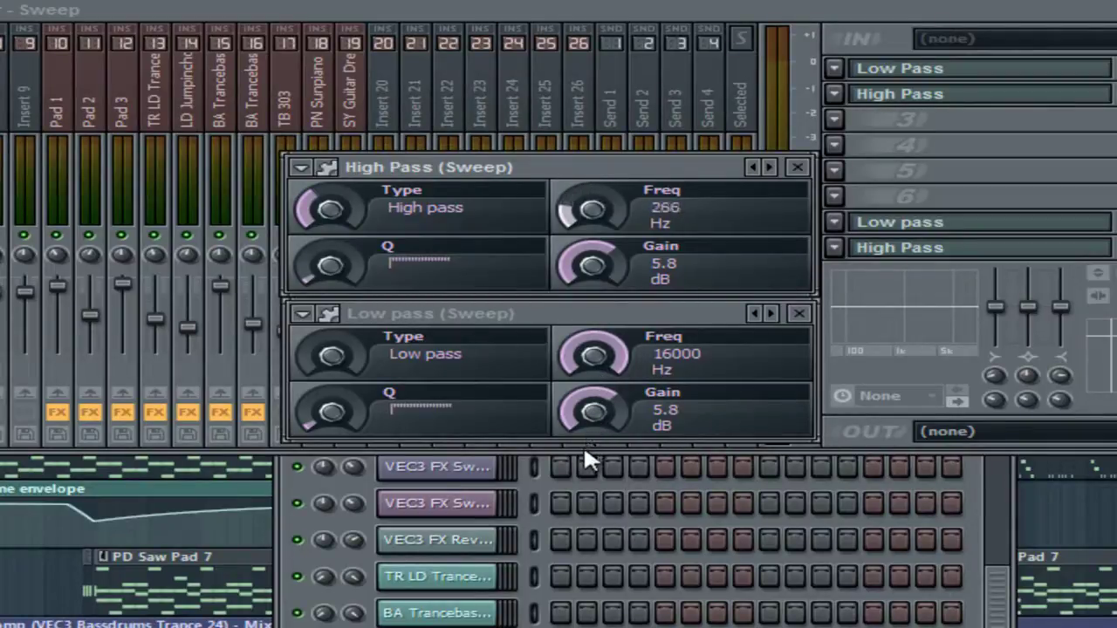
left_click_drag(580, 478, 578, 492)
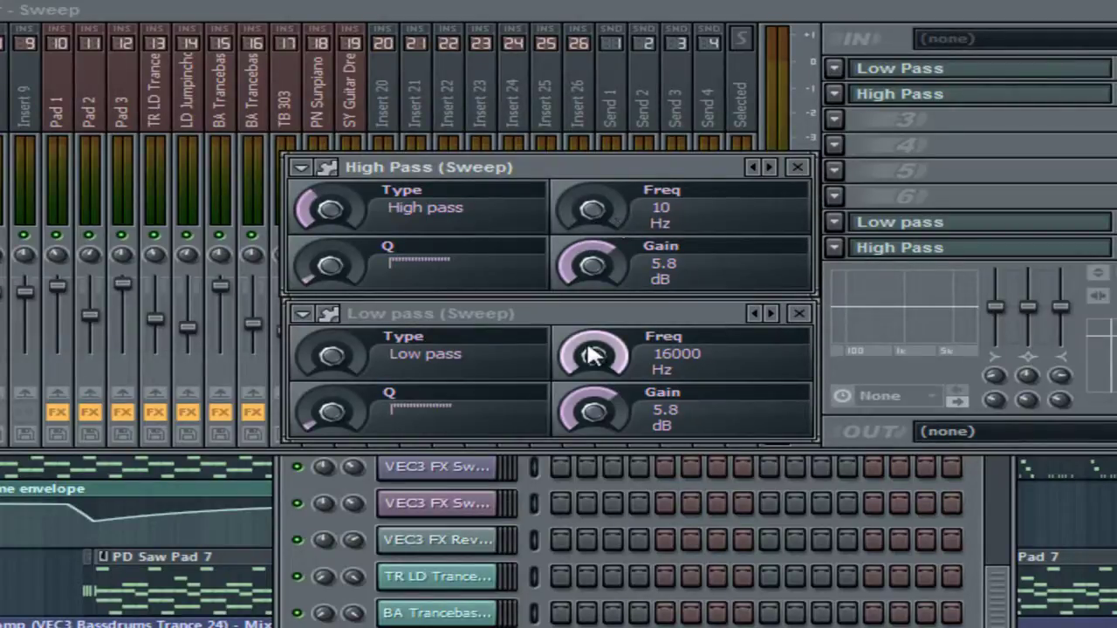
left_click(670, 1)
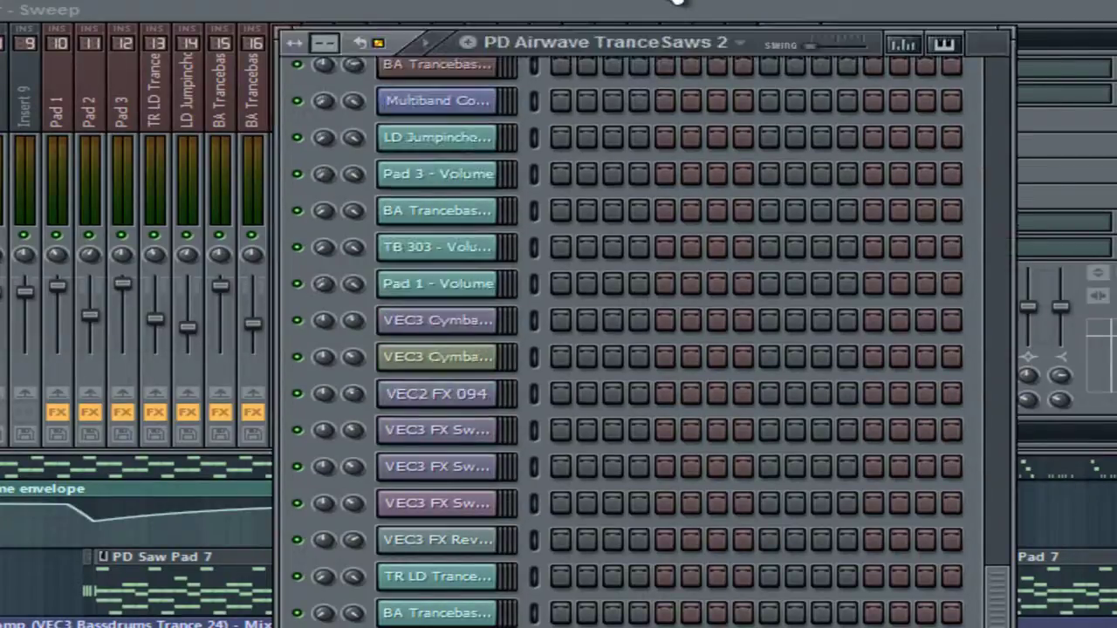
left_click(441, 627)
left_click(503, 539)
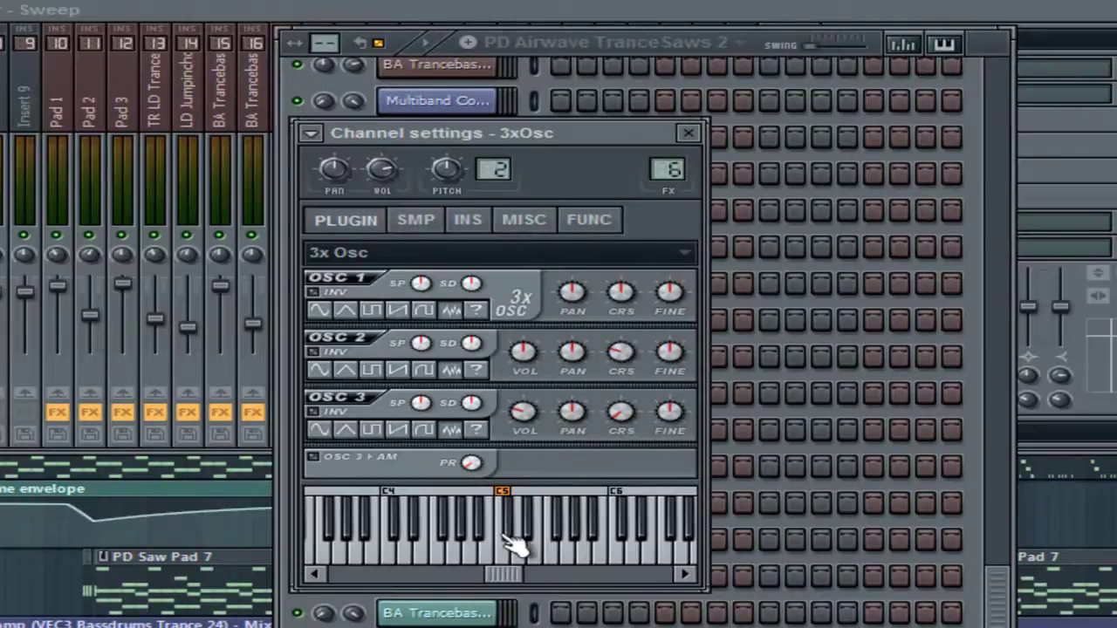
Step: Reopen the Low pass and High Pass filters from slots 7 and 8 and look at the automation option for their frequency controls
key("F9")
left_click(941, 225)
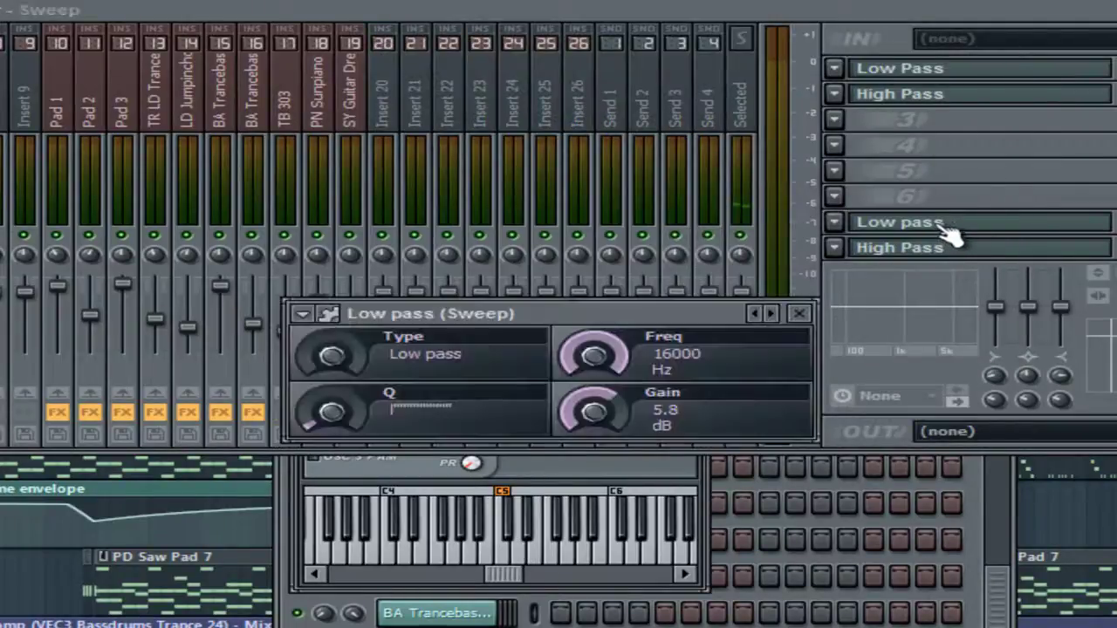
left_click(941, 225)
left_click(942, 249)
key("F9")
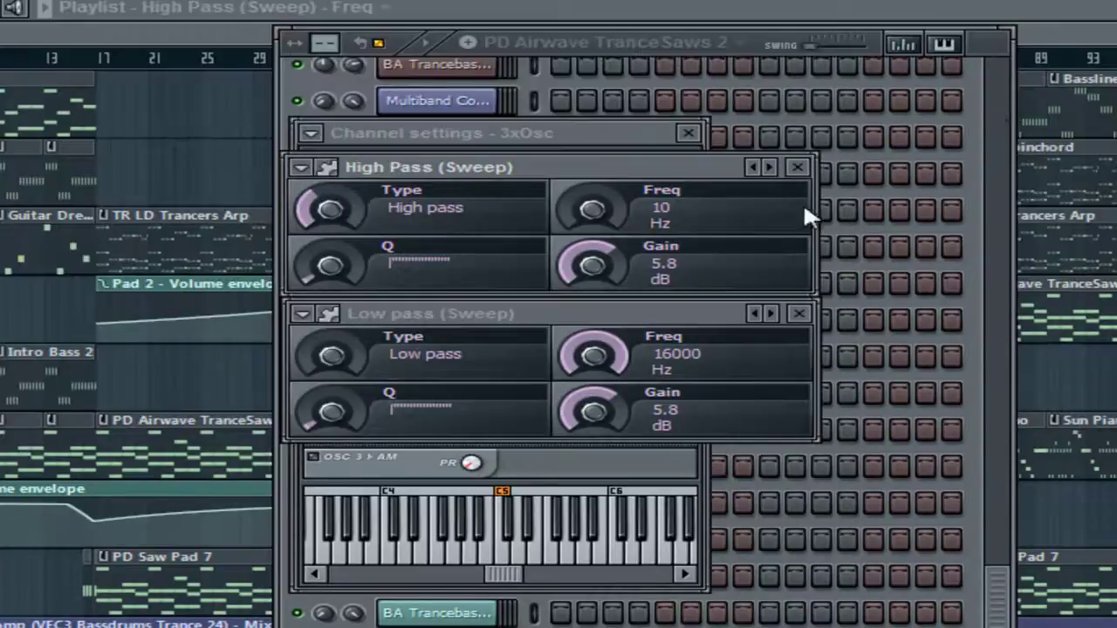
right_click(597, 208)
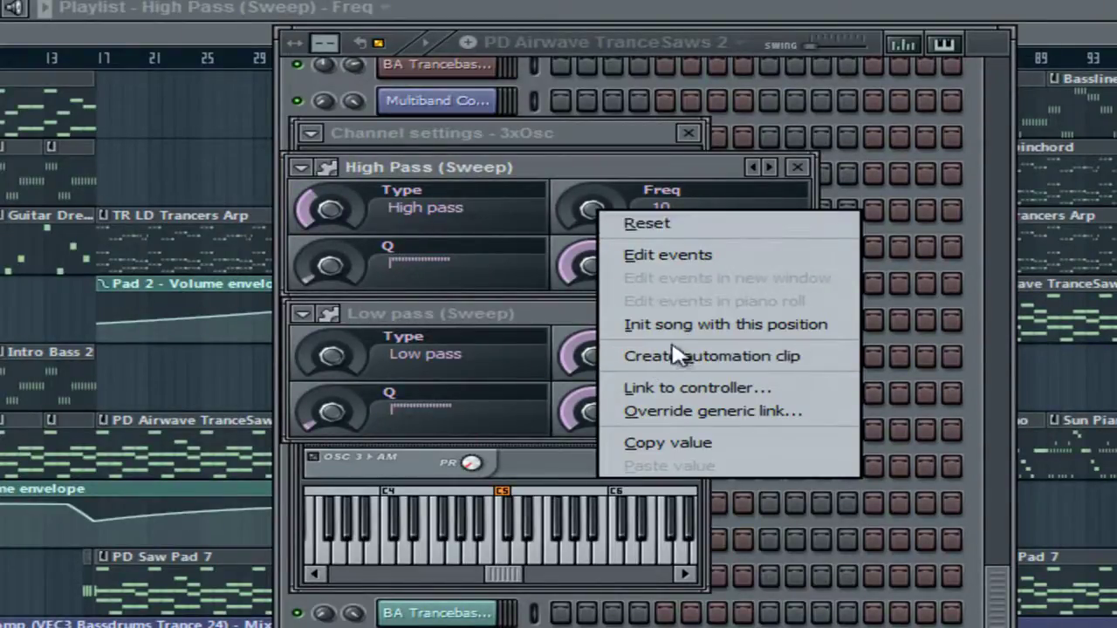
left_click(685, 225)
right_click(591, 353)
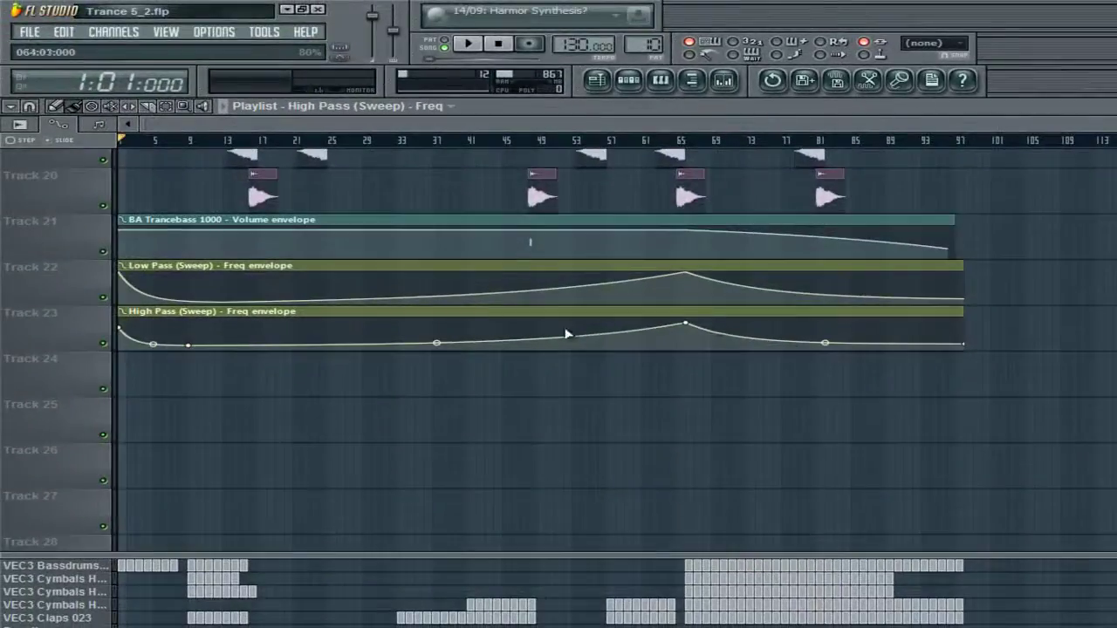
Step: Examine the Low Pass (Sweep) and High Pass (Sweep) Freq envelopes on playlist tracks 22 and 23
left_click_drag(1029, 342, 75, 302)
left_click(319, 369)
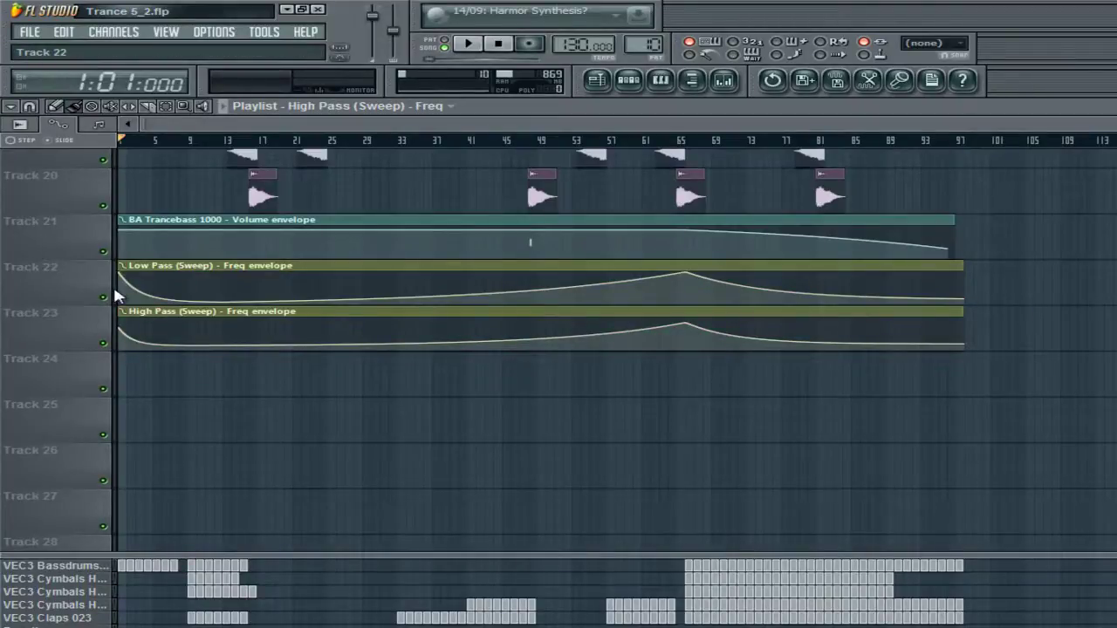
mouse_move(129, 280)
mouse_move(773, 331)
scroll(815, 354, "up", 5)
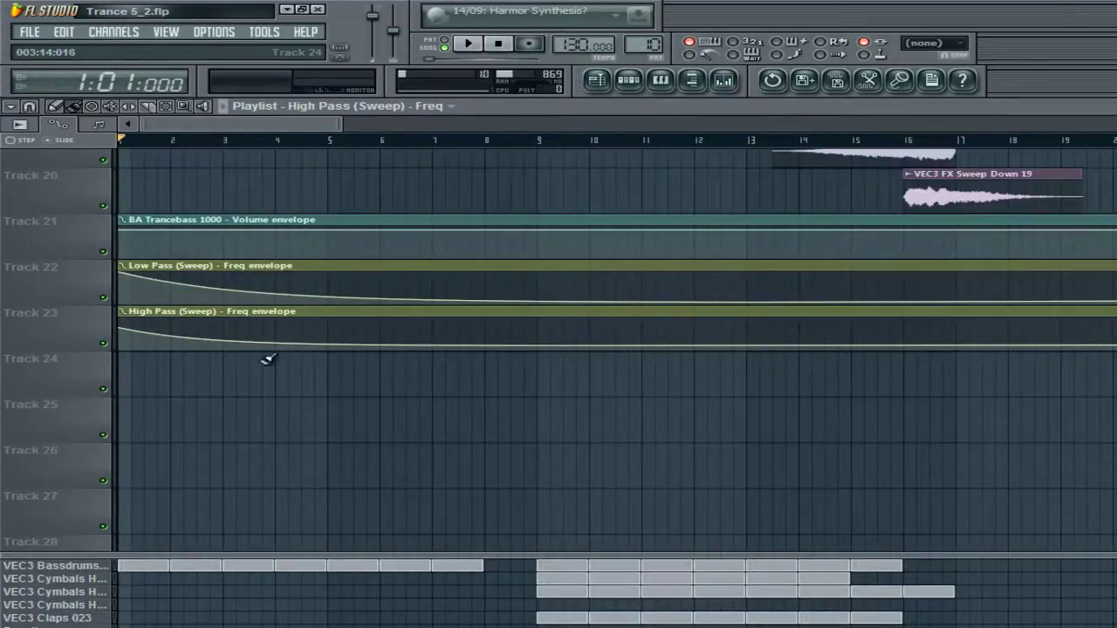
scroll(267, 358, "down", 5)
scroll(545, 325, "up", 1)
scroll(546, 324, "up", 3)
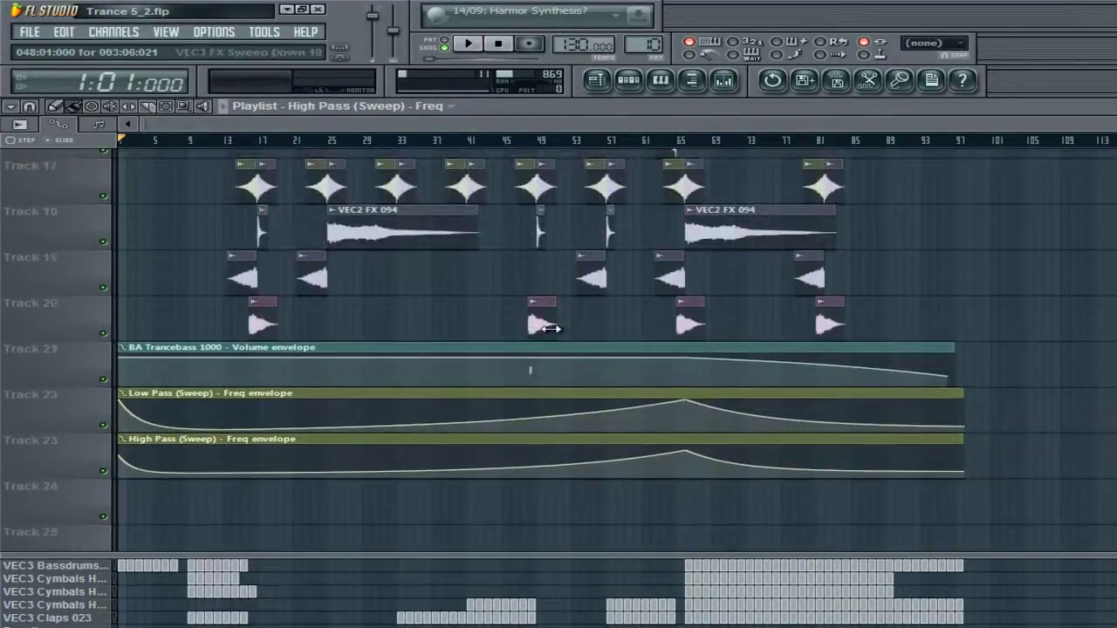
Step: Open the 3xOsc piano roll from a Sweep clip on the Sweeps track and check its sustained C5 note
scroll(551, 327, "up", 10)
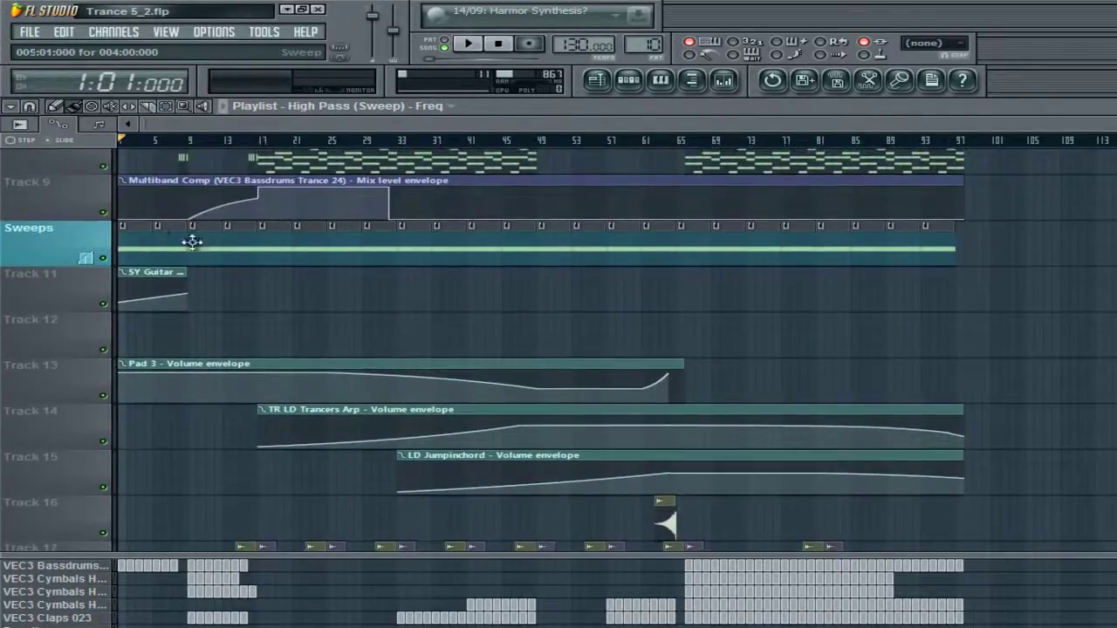
left_click(628, 81)
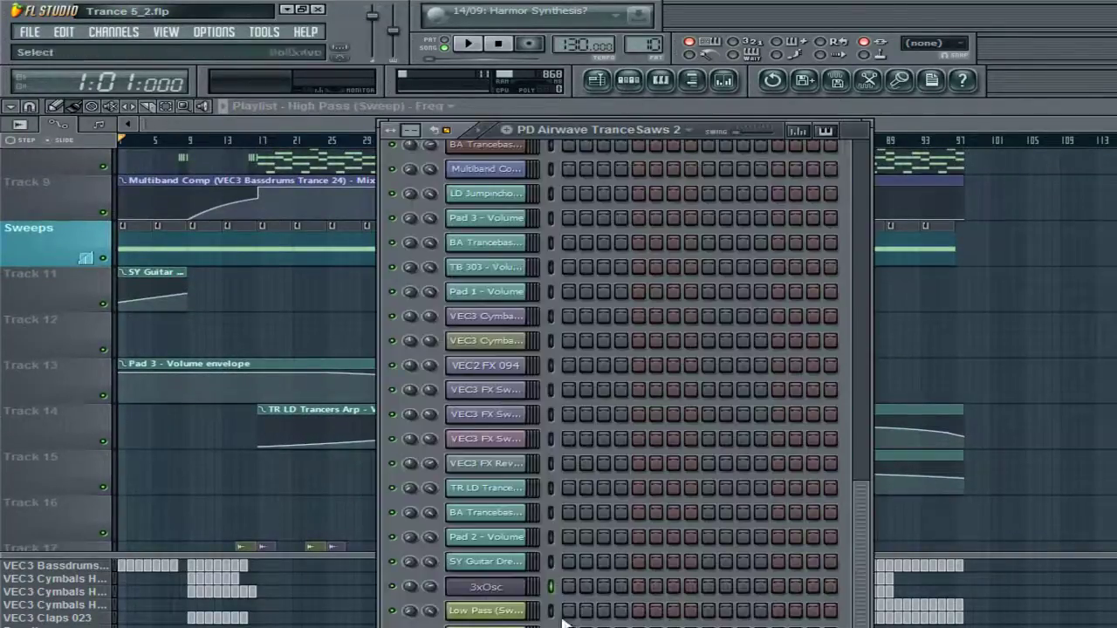
double_click(153, 249)
scroll(517, 140, "down", 3)
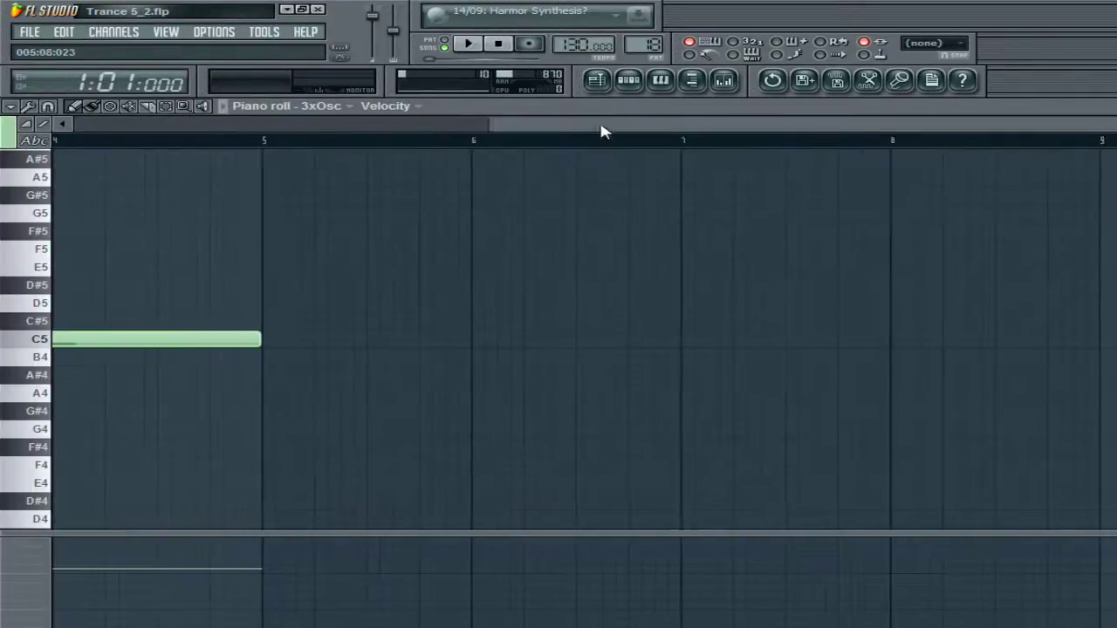
left_click_drag(601, 129, 165, 130)
left_click(37, 142)
scroll(434, 206, "up", 3)
scroll(67, 369, "down", 2)
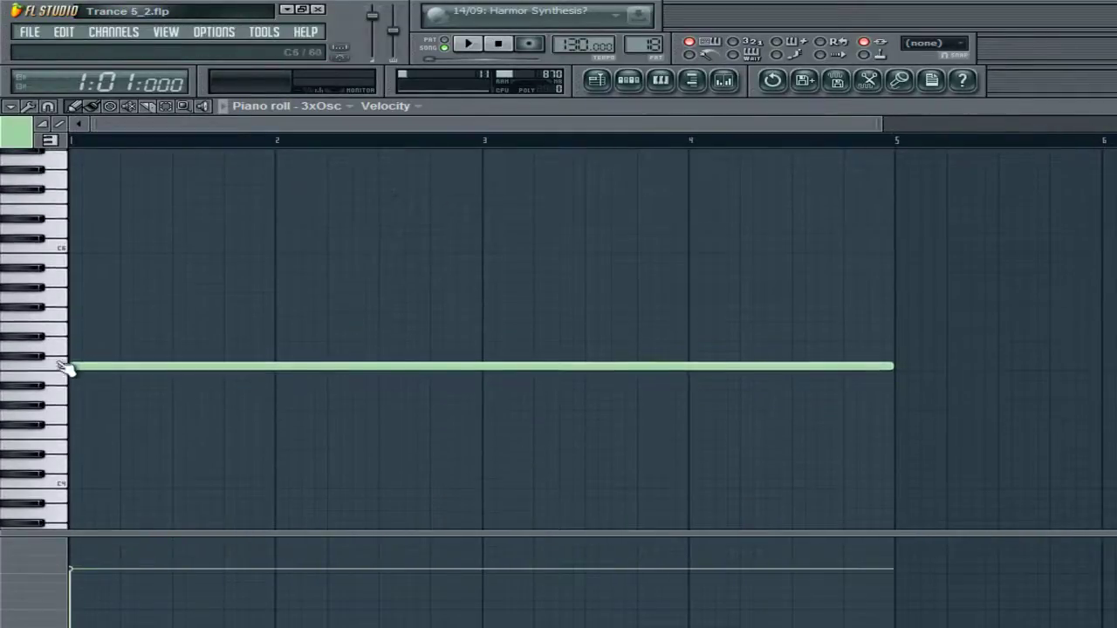
left_click(54, 375)
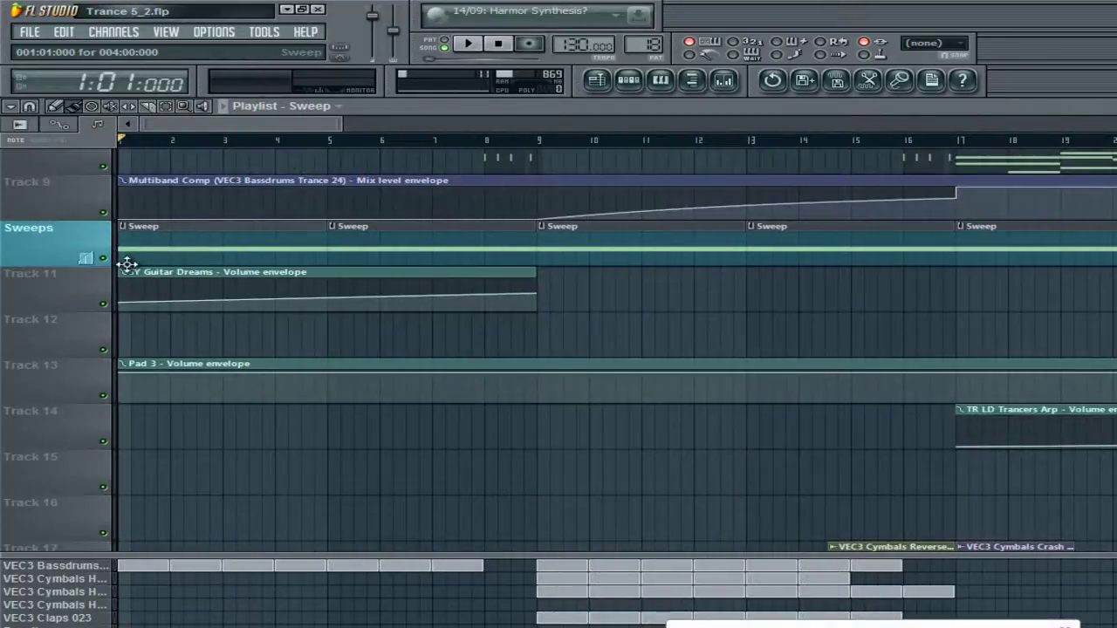
Step: Compare the Sweep clips with the two Freq envelopes and examine how both envelopes start in bar 1
scroll(162, 250, "down", 5)
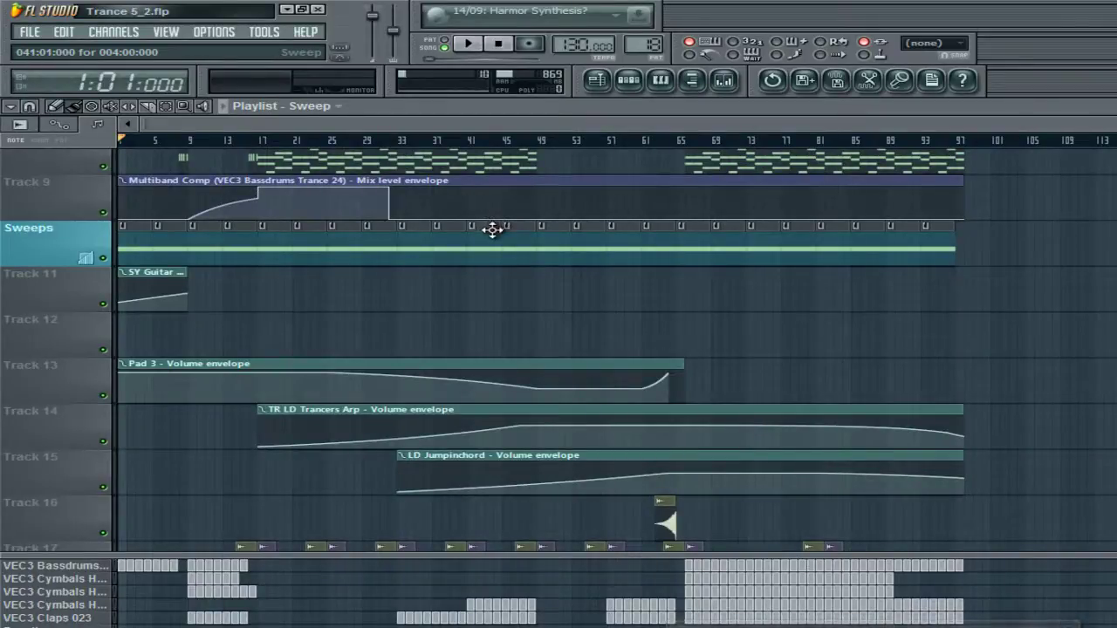
scroll(489, 227, "down", 10)
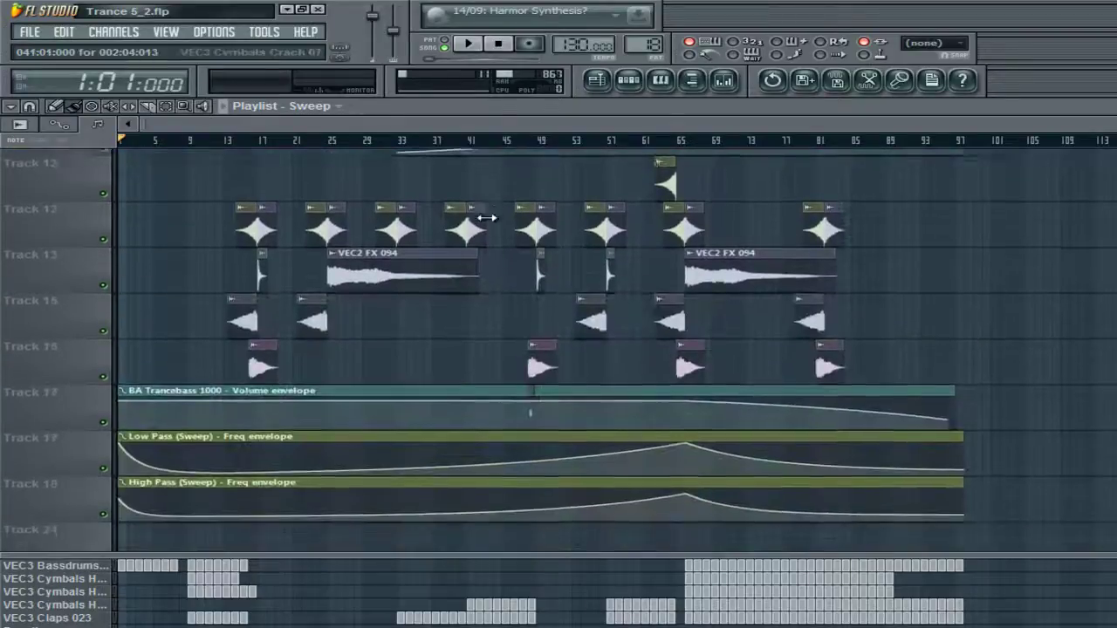
scroll(494, 232, "up", 1)
scroll(494, 232, "up", 5)
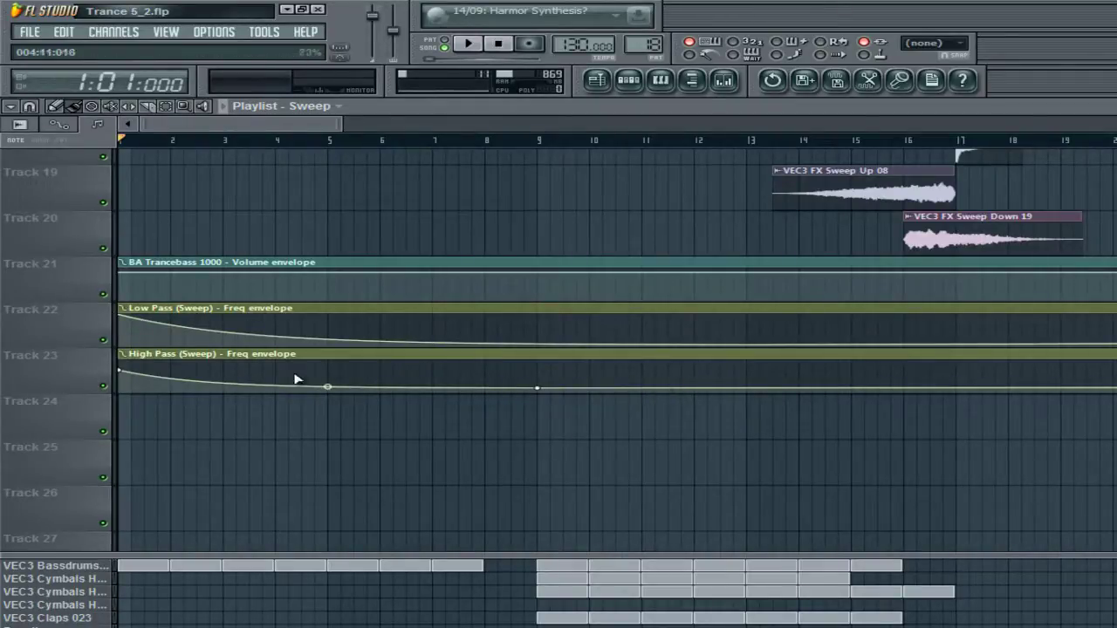
left_click(128, 317)
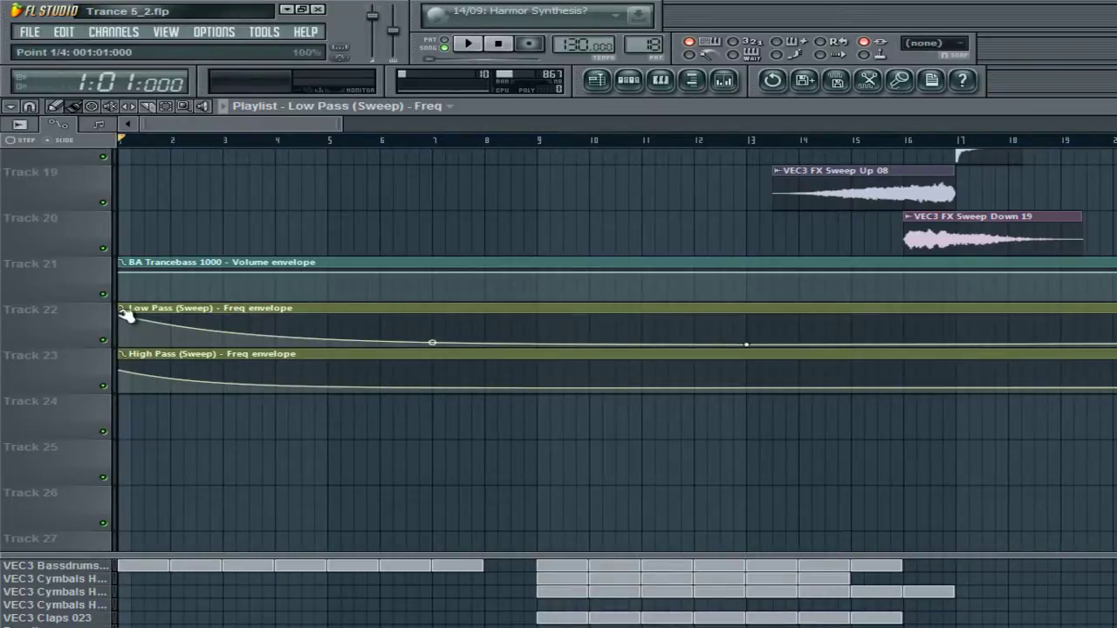
left_click(126, 373)
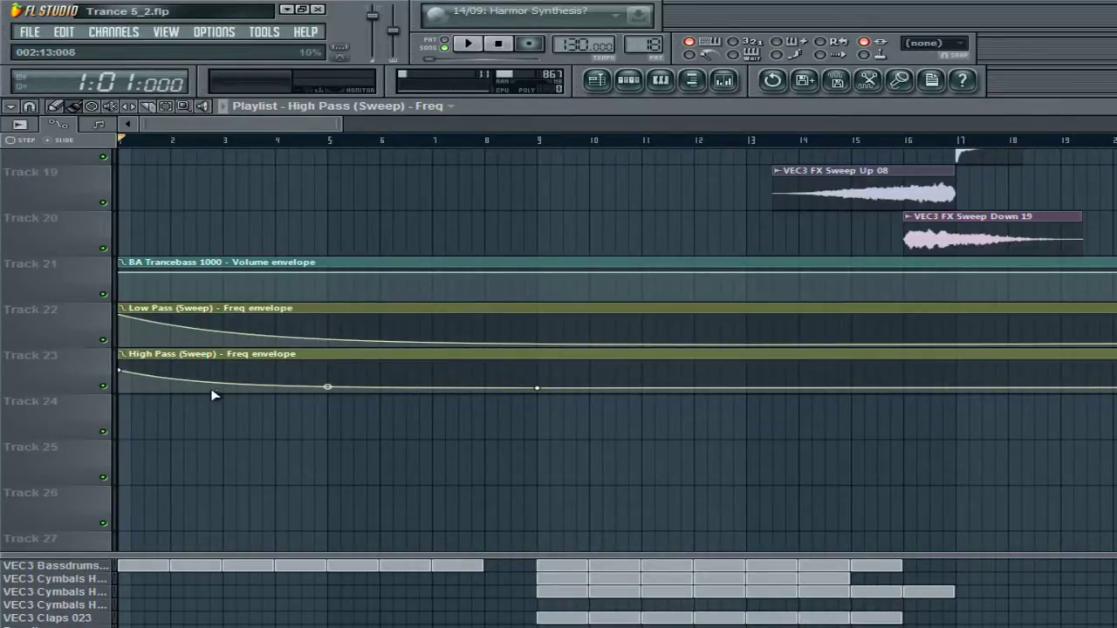
left_click_drag(303, 125, 174, 279)
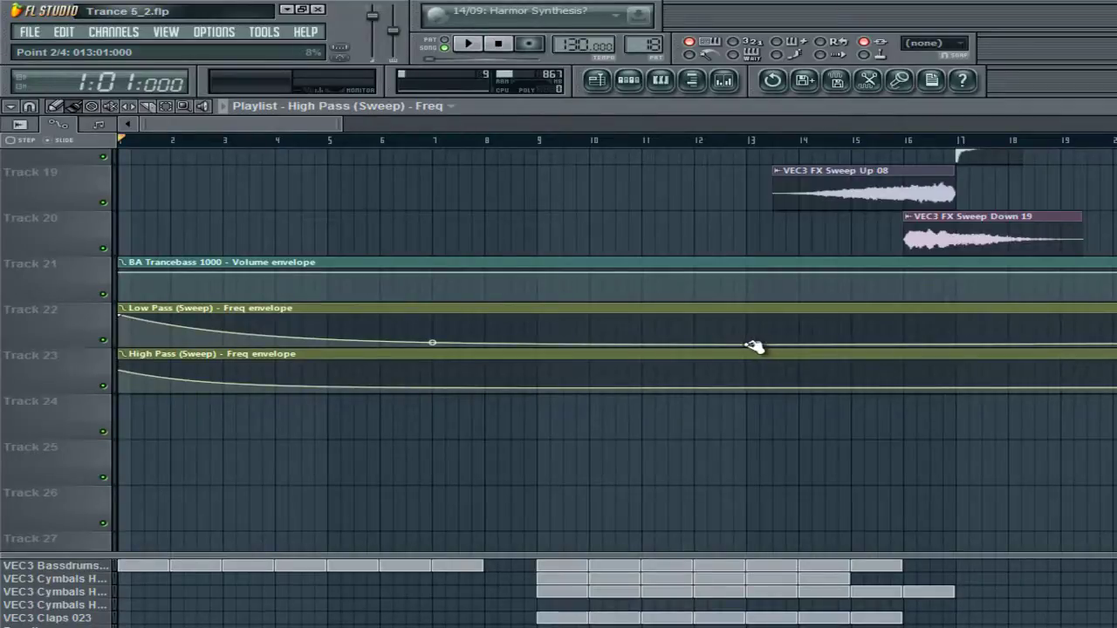
Step: Add trial points to the Low Pass Freq envelope near bar 11 and delete them again
right_click(684, 336)
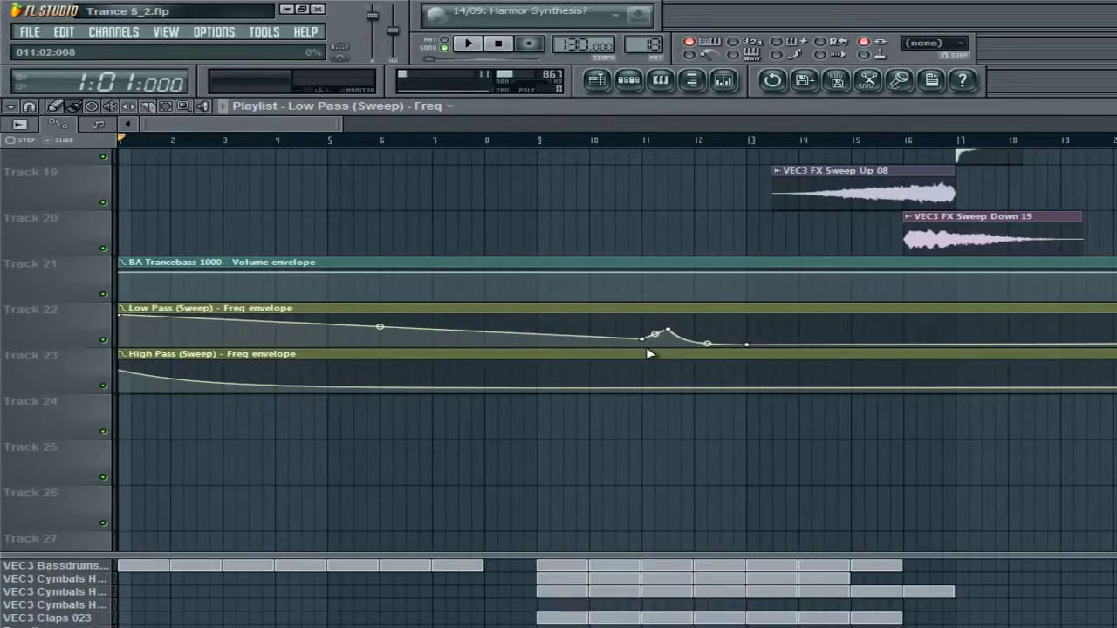
right_click(646, 340)
left_click(672, 361)
right_click(669, 332)
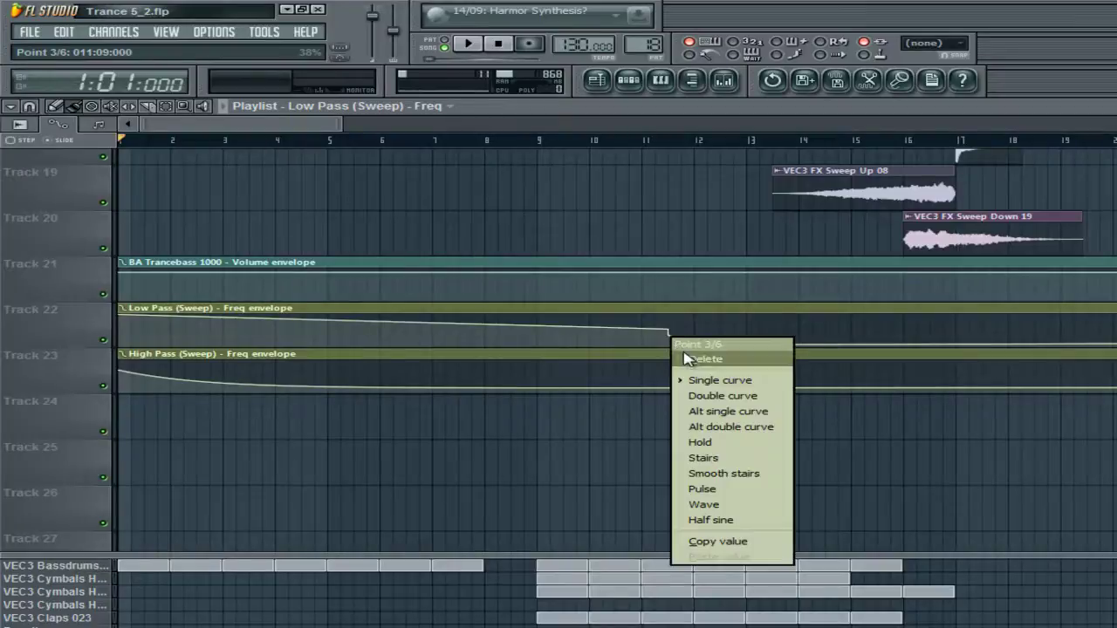
right_click(668, 331)
right_click(669, 332)
left_click(689, 354)
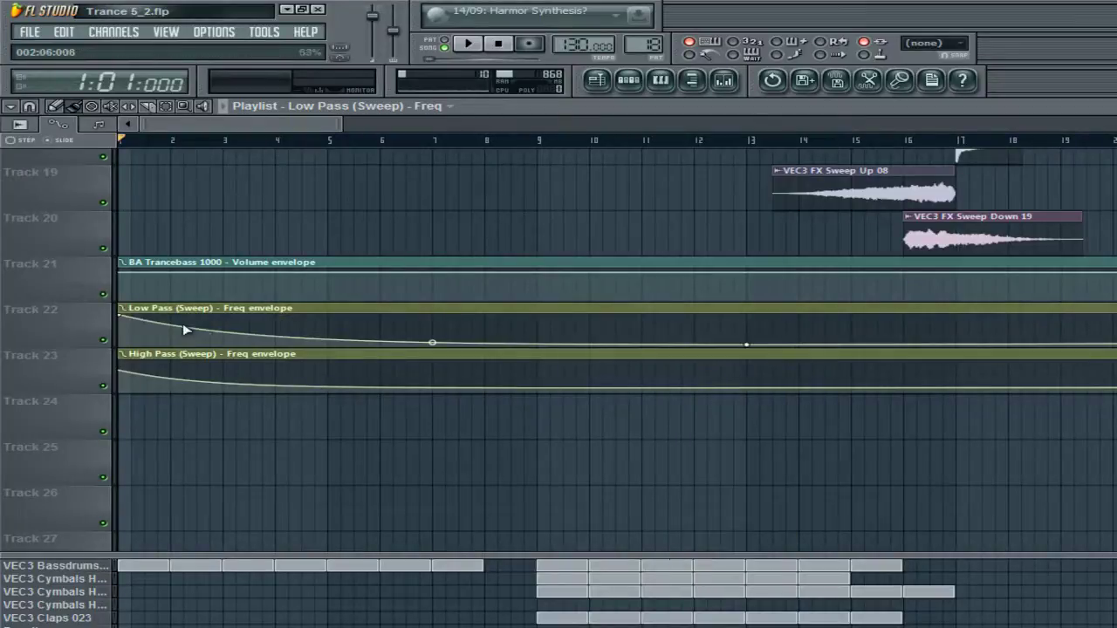
Step: Examine the curves of both Freq envelopes from bar 1 through bar 66 to the section around bar 82
mouse_move(434, 342)
left_mouse_down()
mouse_move(450, 303)
mouse_move(431, 334)
mouse_move(444, 352)
left_mouse_up()
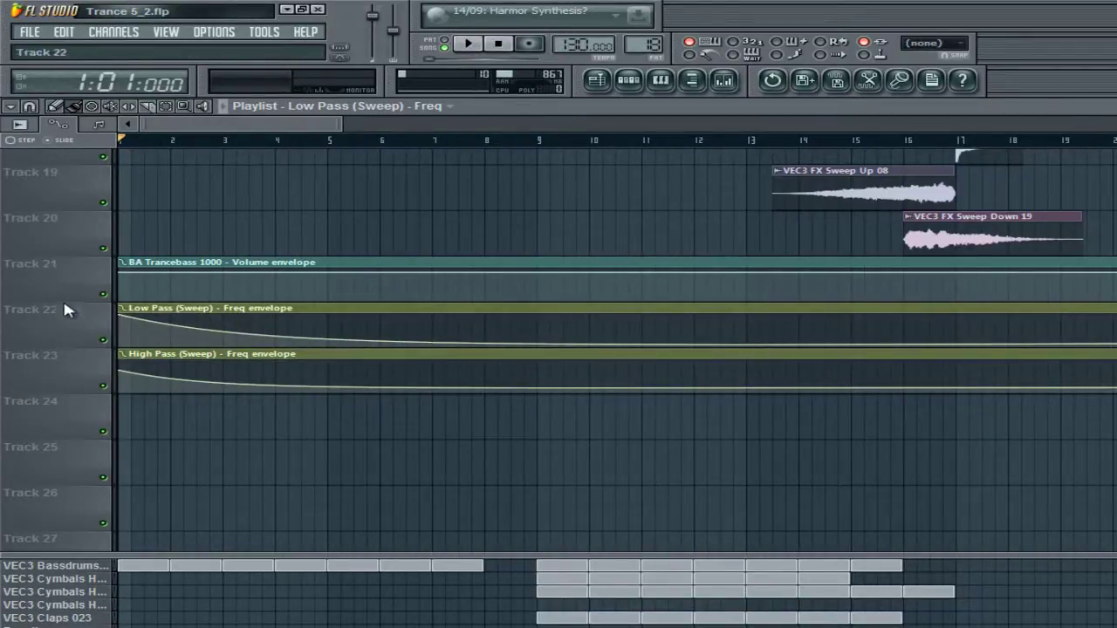
mouse_move(430, 344)
left_mouse_down()
mouse_move(427, 373)
mouse_move(439, 342)
left_mouse_up()
left_click_drag(285, 134, 140, 144)
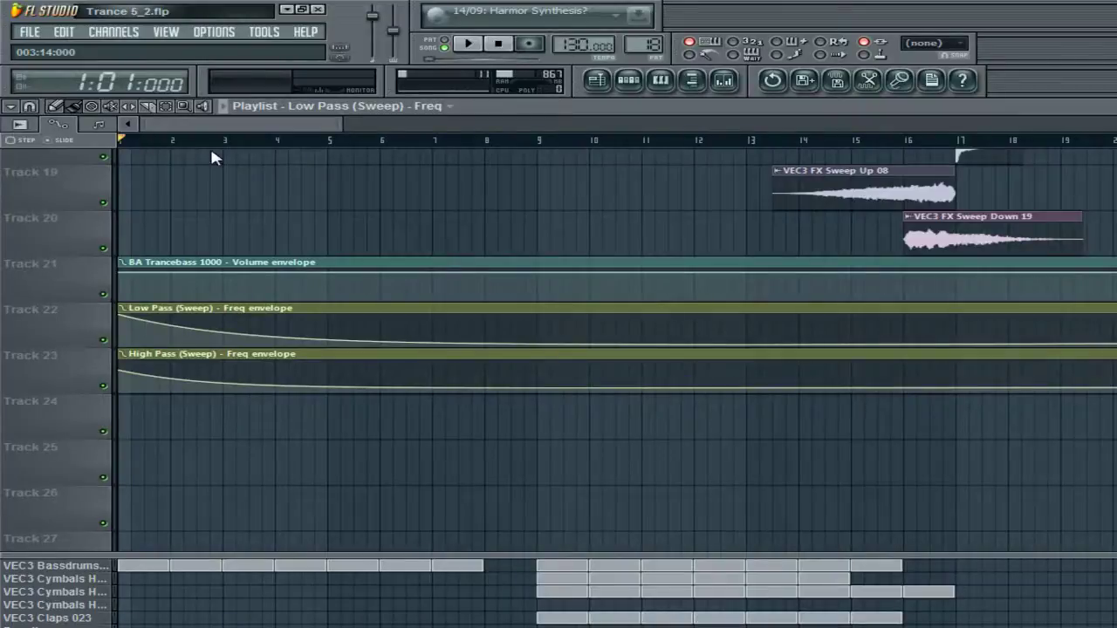
left_click_drag(214, 157, 729, 145)
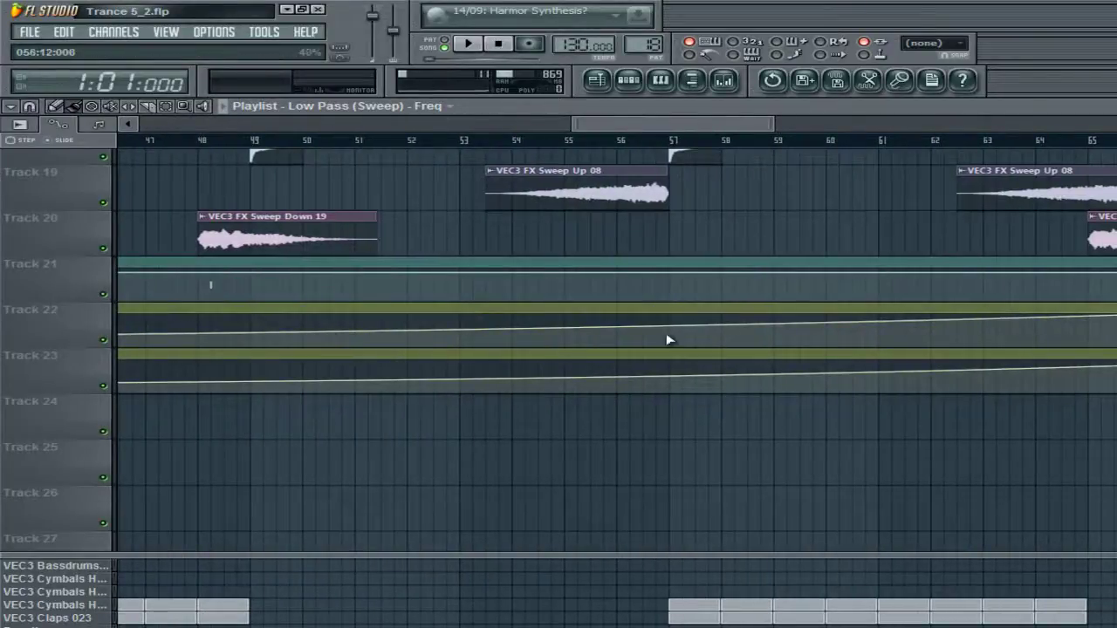
left_click_drag(632, 127, 707, 125)
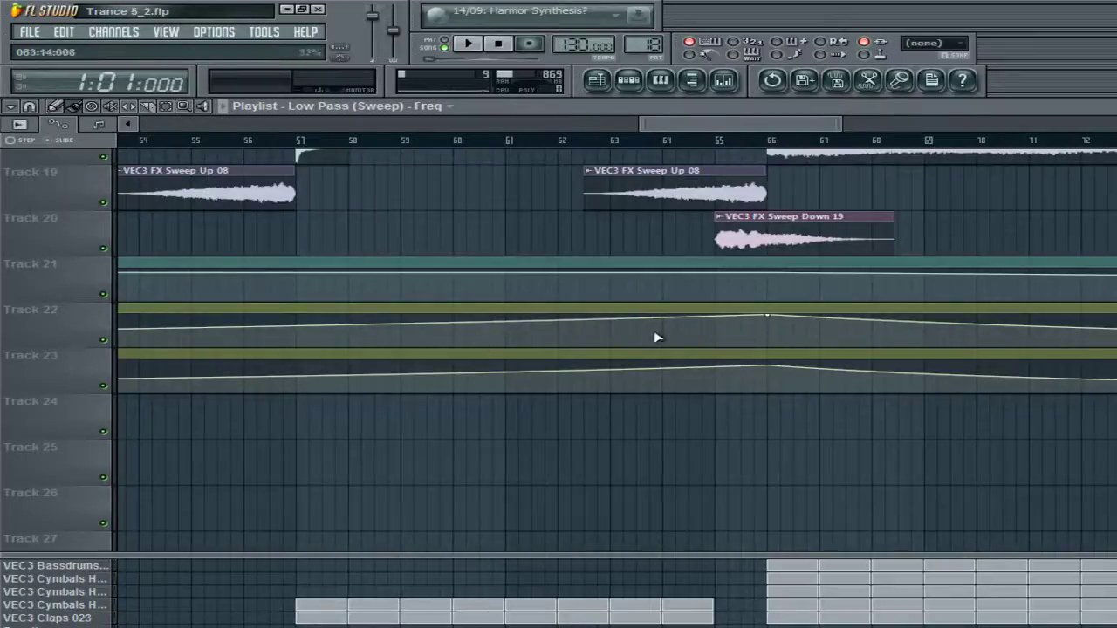
scroll(715, 169, "left", 15)
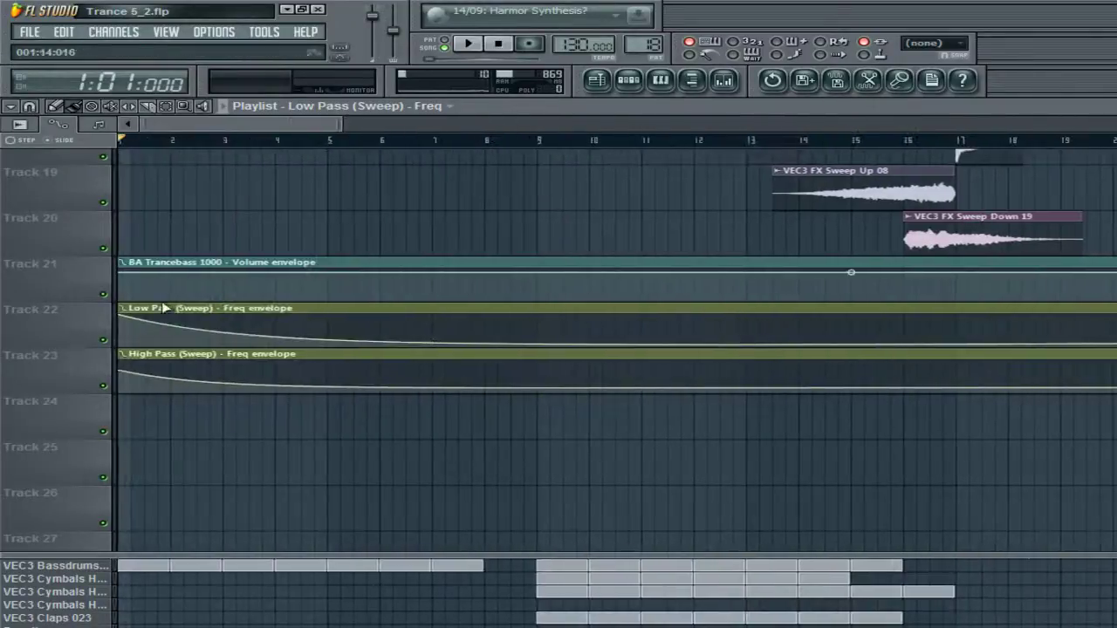
left_click_drag(229, 127, 743, 139)
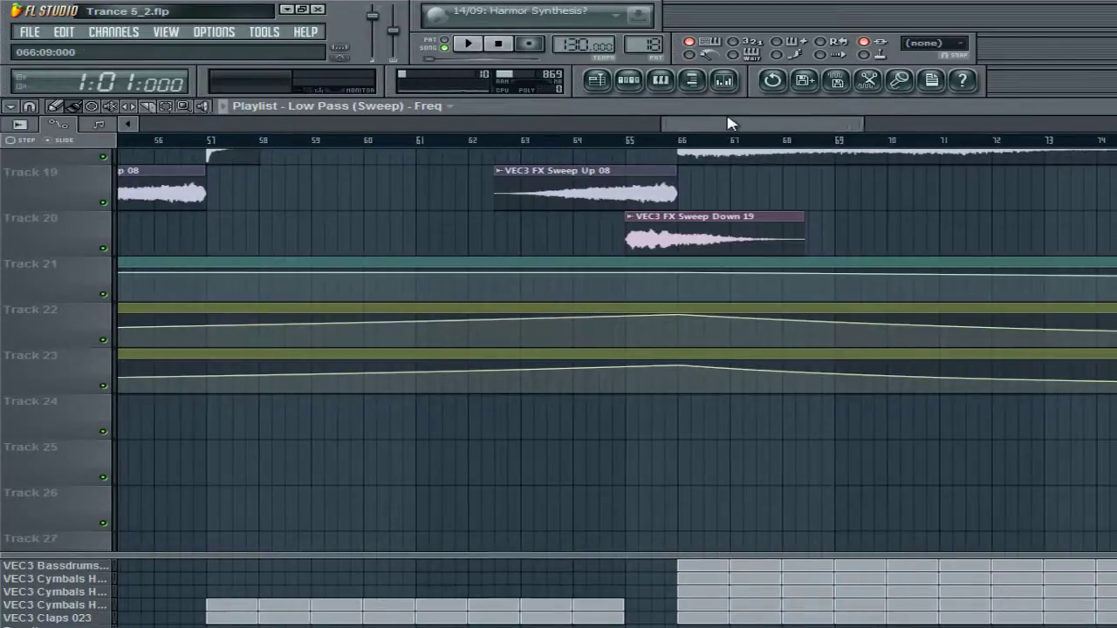
left_click_drag(730, 123, 738, 189)
left_click_drag(731, 127, 796, 131)
left_click_drag(1000, 338, 997, 349)
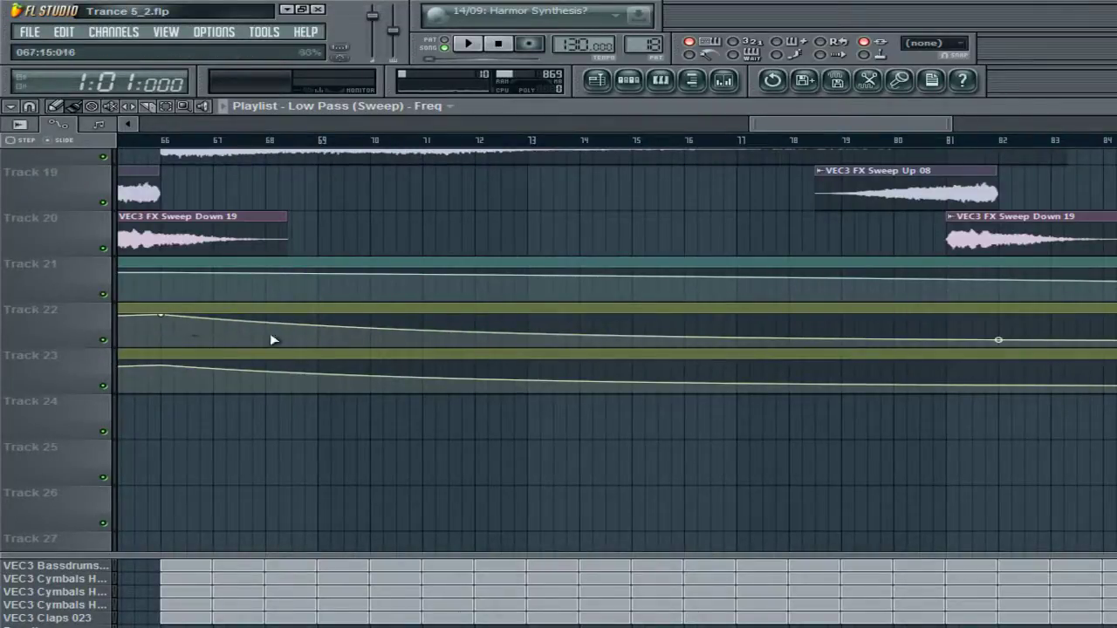
Step: Select the VEC3 FX Sweep Up 08 and VEC3 FX Sweep Down 19 clips around bar 17 on tracks 19 and 20
scroll(1, 539, "up", 10)
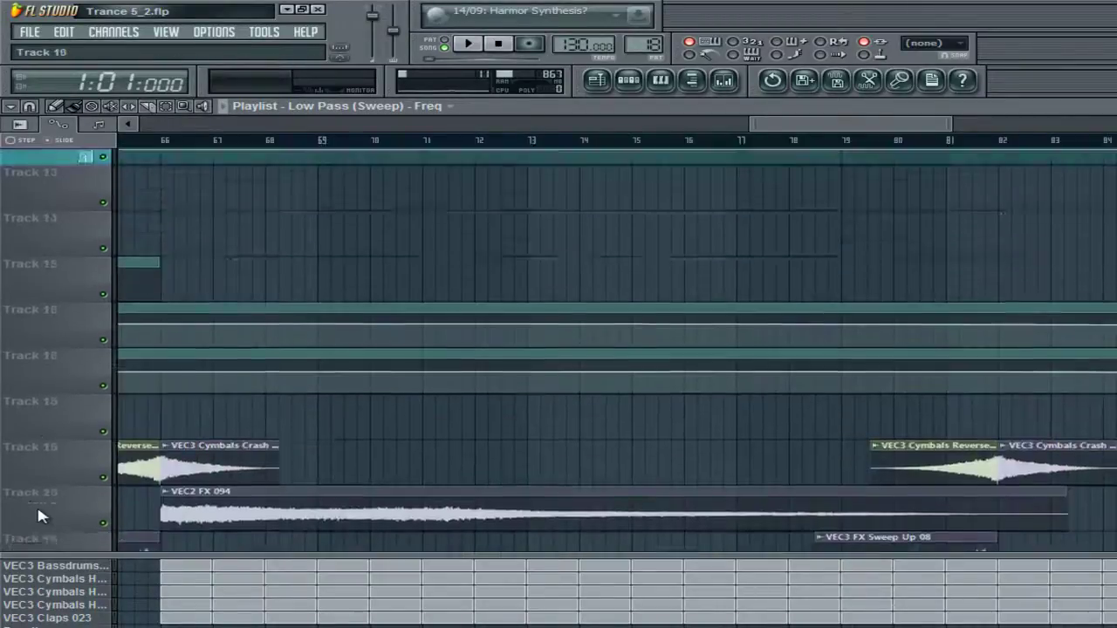
scroll(56, 176, "down", 3)
scroll(57, 181, "down", 6)
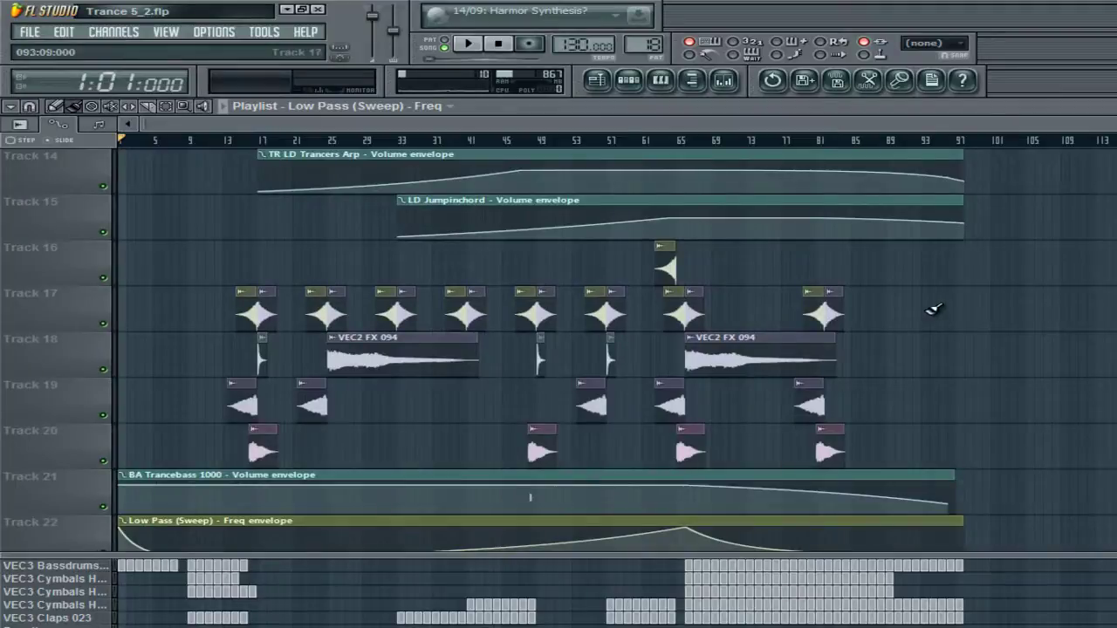
left_click_drag(923, 286, 253, 467)
left_click(378, 427)
scroll(585, 192, "up", 3)
scroll(568, 399, "right", 3)
left_click_drag(573, 467, 352, 423)
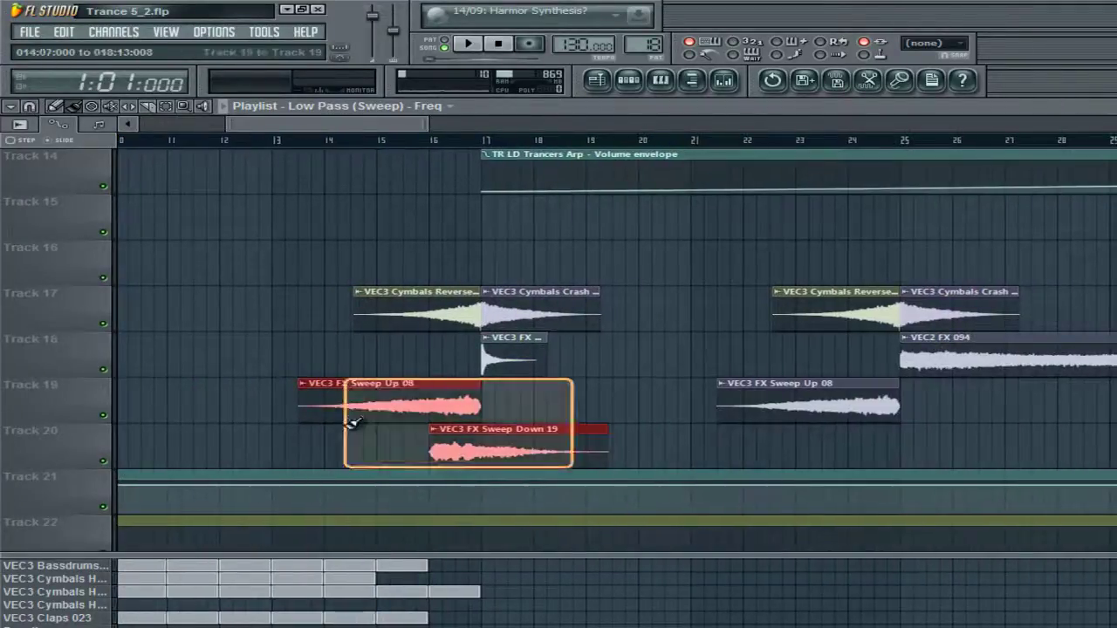
Step: Examine the cymbal, crash and FX clips on tracks 17 to 20 from bar 17 through the section after bar 33
left_click(318, 457)
left_click_drag(356, 125, 462, 124)
left_click_drag(497, 352, 473, 386)
left_click(454, 255)
left_click_drag(509, 125, 538, 126)
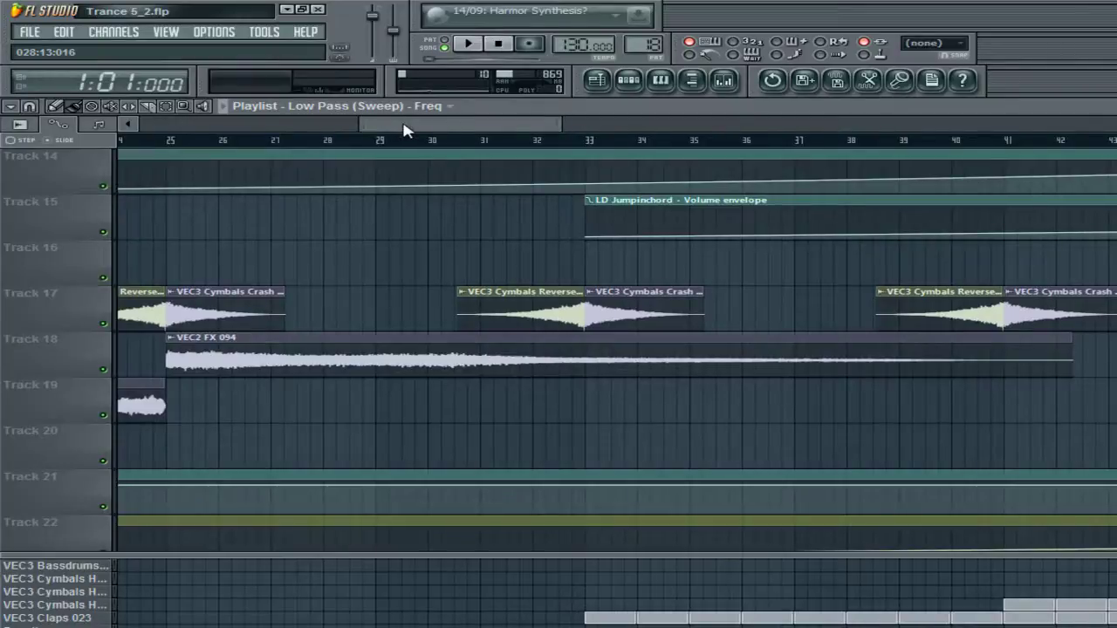
left_click_drag(403, 130, 363, 120)
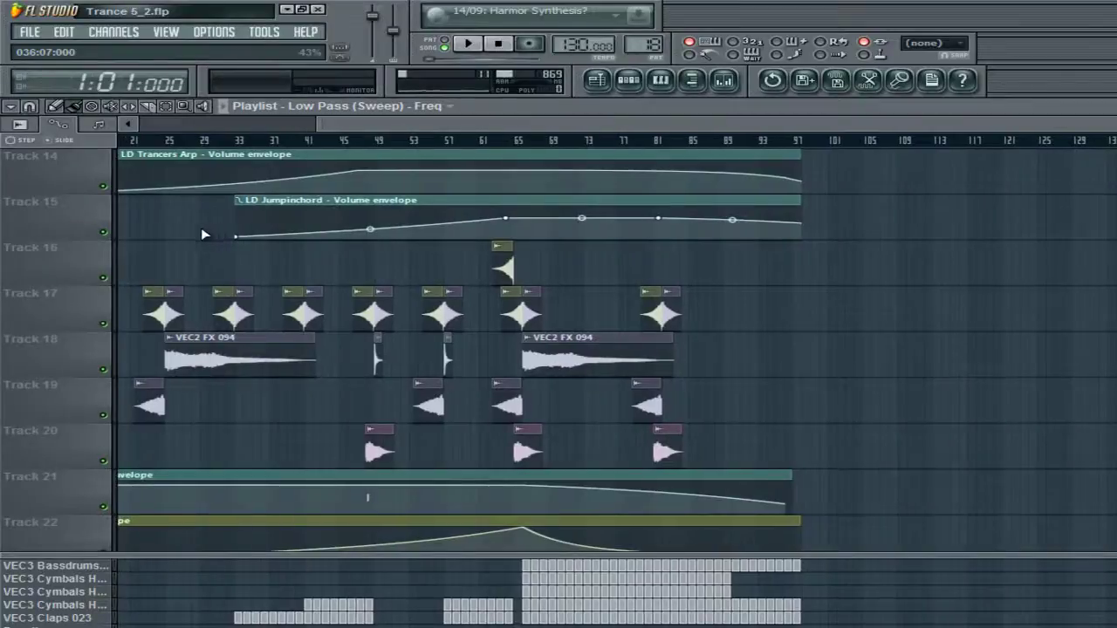
Step: Survey the whole arrangement from bar 1 to bar 97, from the FX tracks up to the pattern clips on track 1
left_click(356, 112)
left_click(210, 128)
left_click(266, 124)
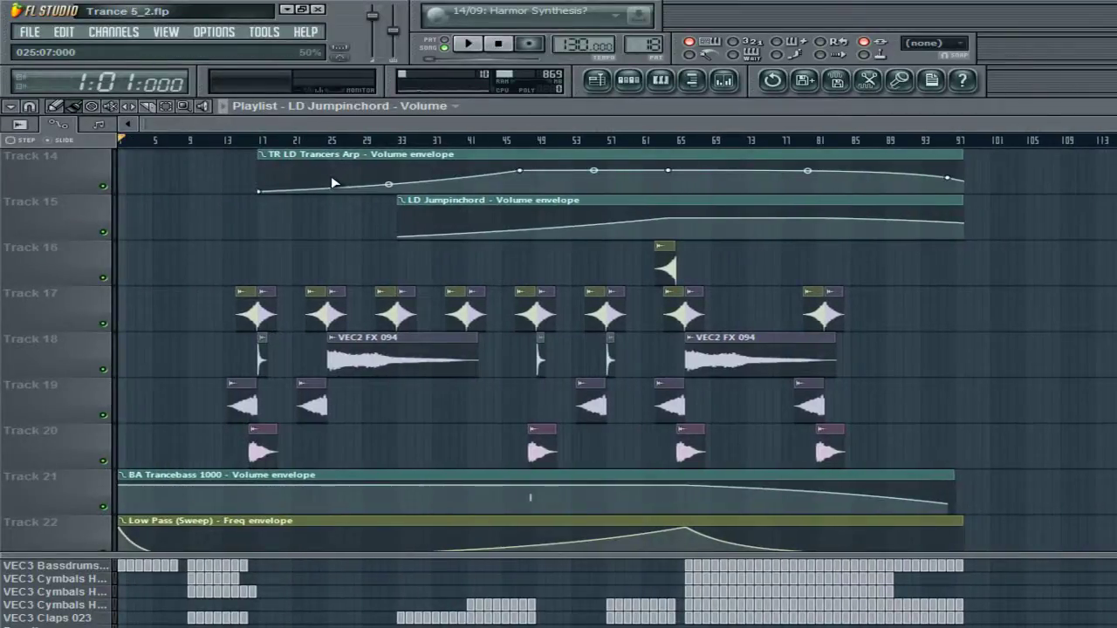
scroll(432, 276, "up", 10)
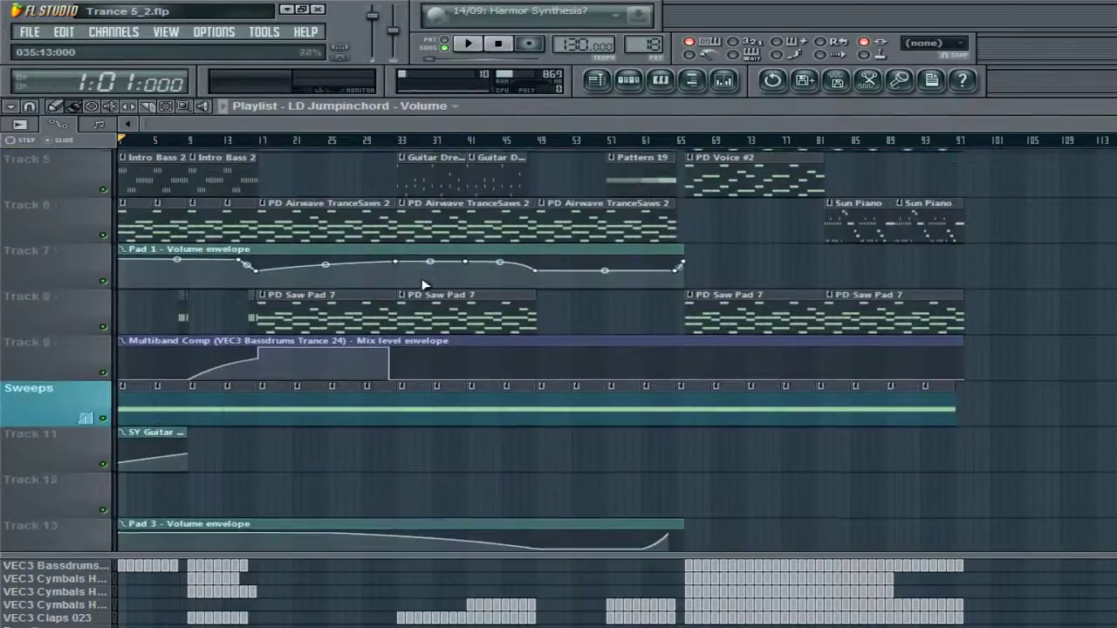
scroll(421, 278, "up", 3)
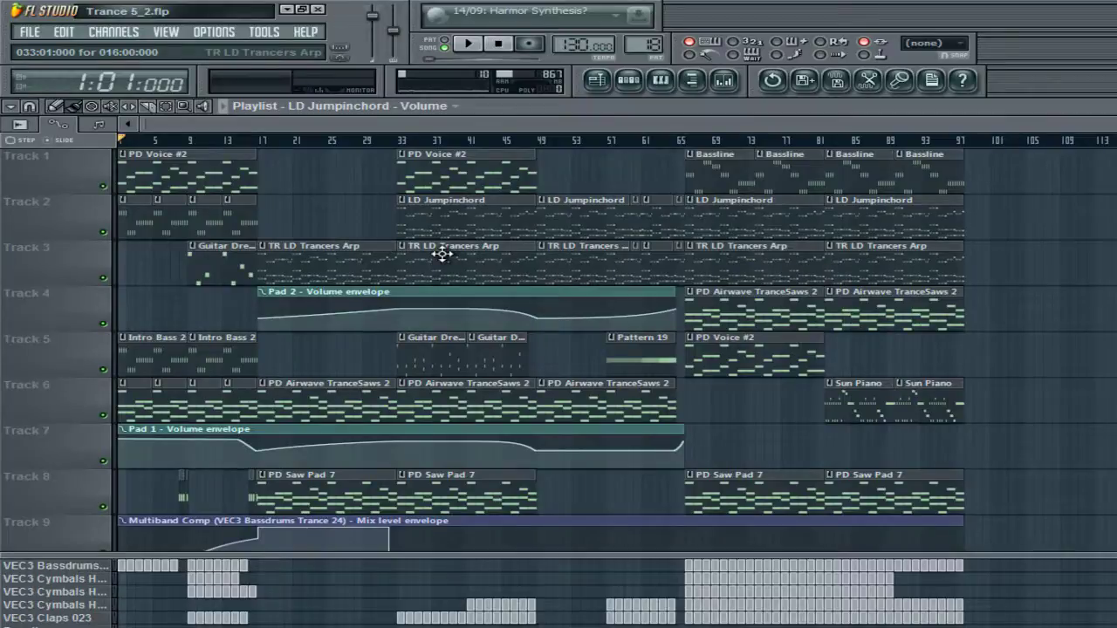
scroll(523, 288, "down", 8)
scroll(528, 288, "up", 8)
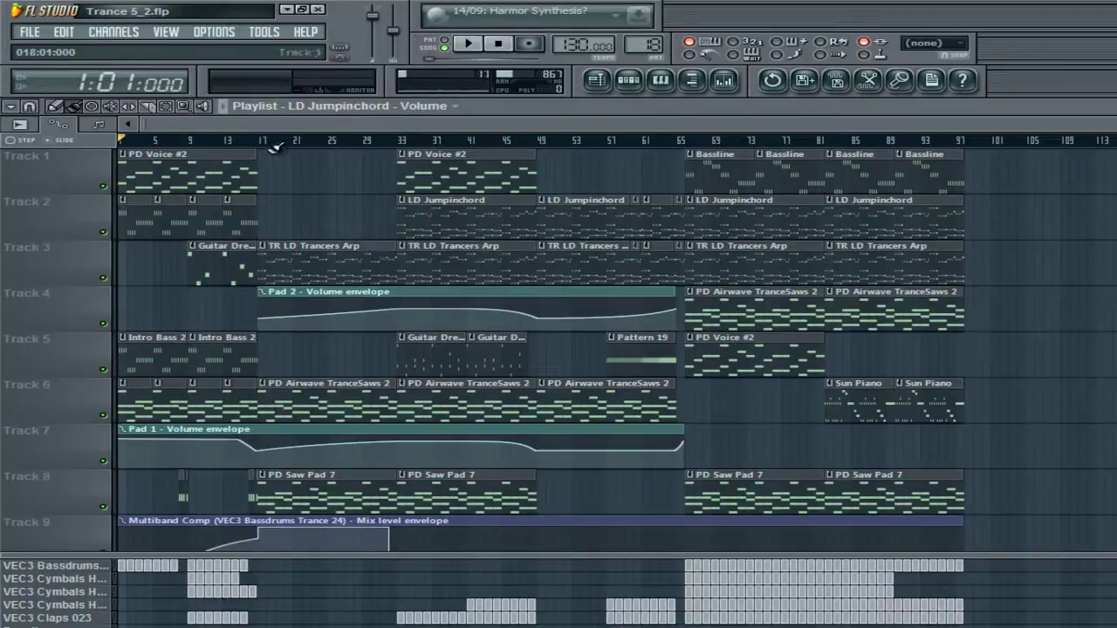
Step: Mark bars 17 to 65 as the time selection, and mark the intro from bar 1 to bar 17
left_click_drag(262, 148, 686, 162)
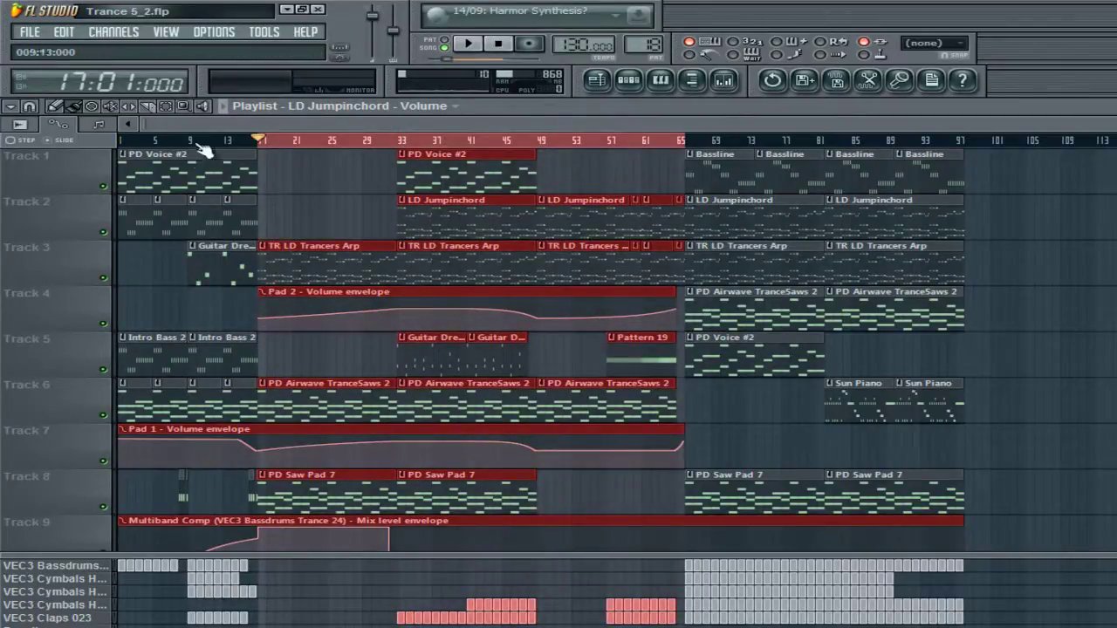
left_click_drag(257, 144, 114, 153)
mouse_move(157, 458)
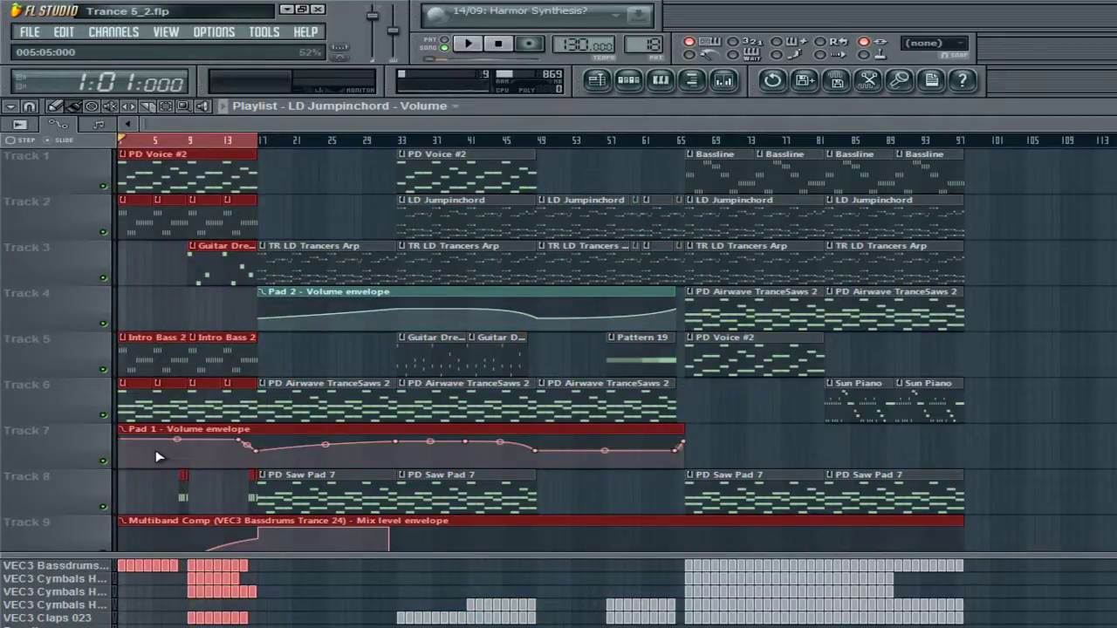
Step: Clear the time selection around bars 13 to 23 and move the song position to bar 17
left_click(250, 142)
left_click_drag(237, 154, 329, 220)
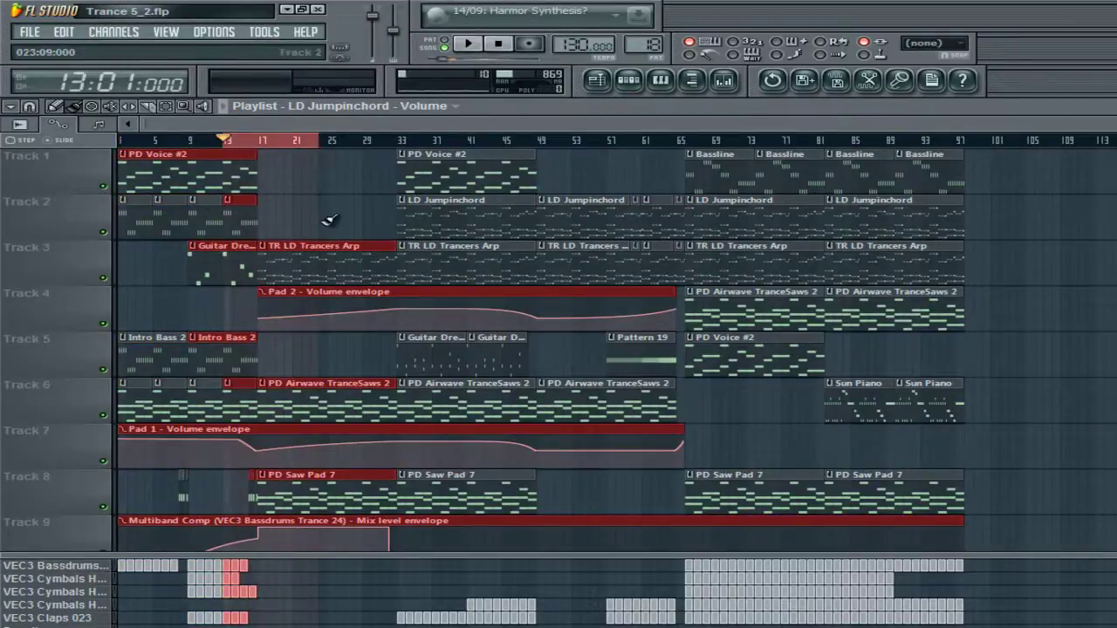
left_click(271, 152)
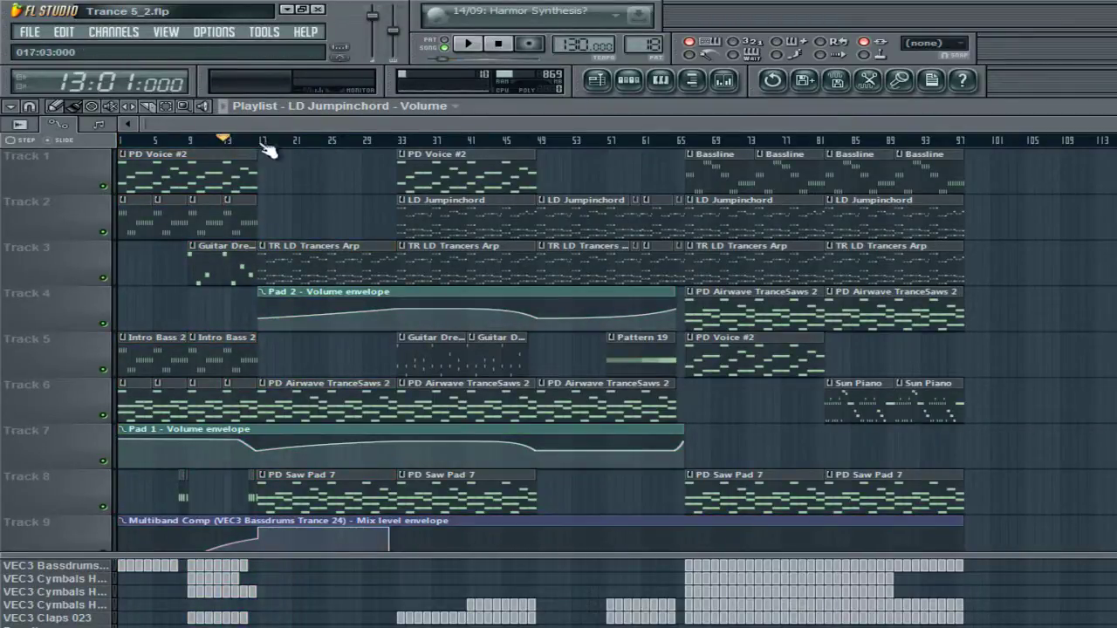
left_click(263, 142)
Step: Examine the pad clips and volume envelopes from bar 17, selecting the PD Airwave TranceSaws 2 and PD Saw Pad 7 clips in turn
scroll(325, 288, "down", 1)
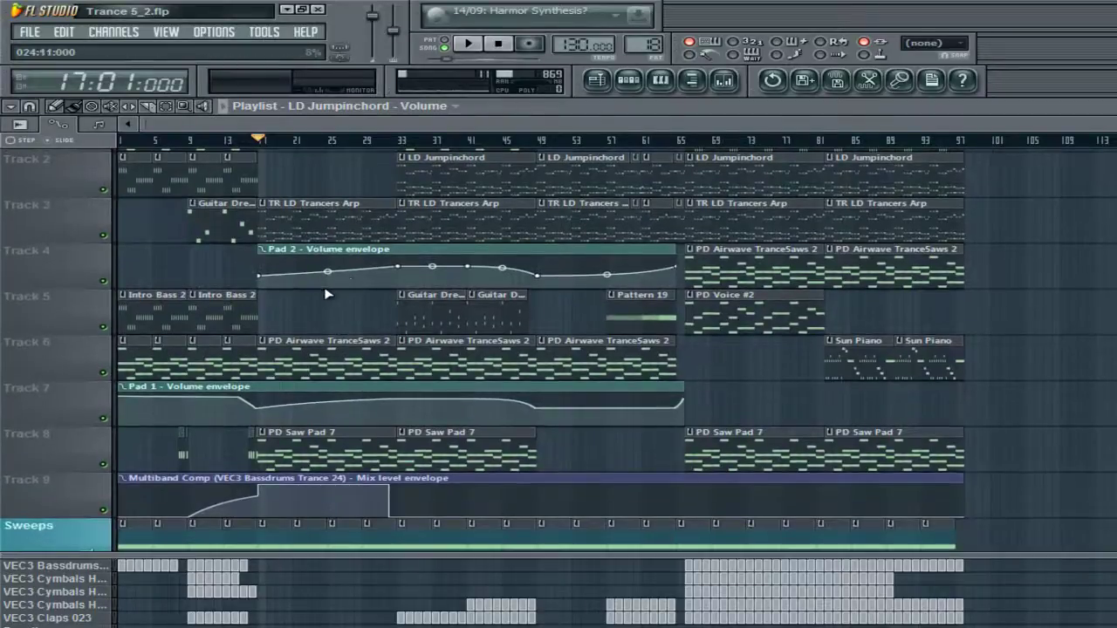
scroll(327, 294, "down", 2)
left_click(329, 280)
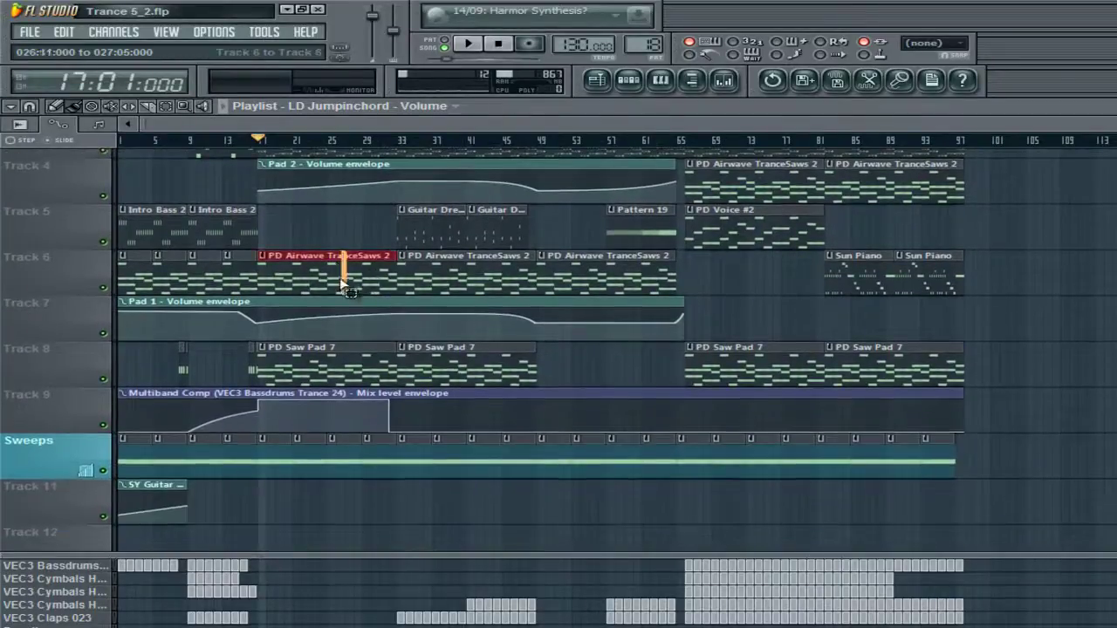
left_click(354, 346)
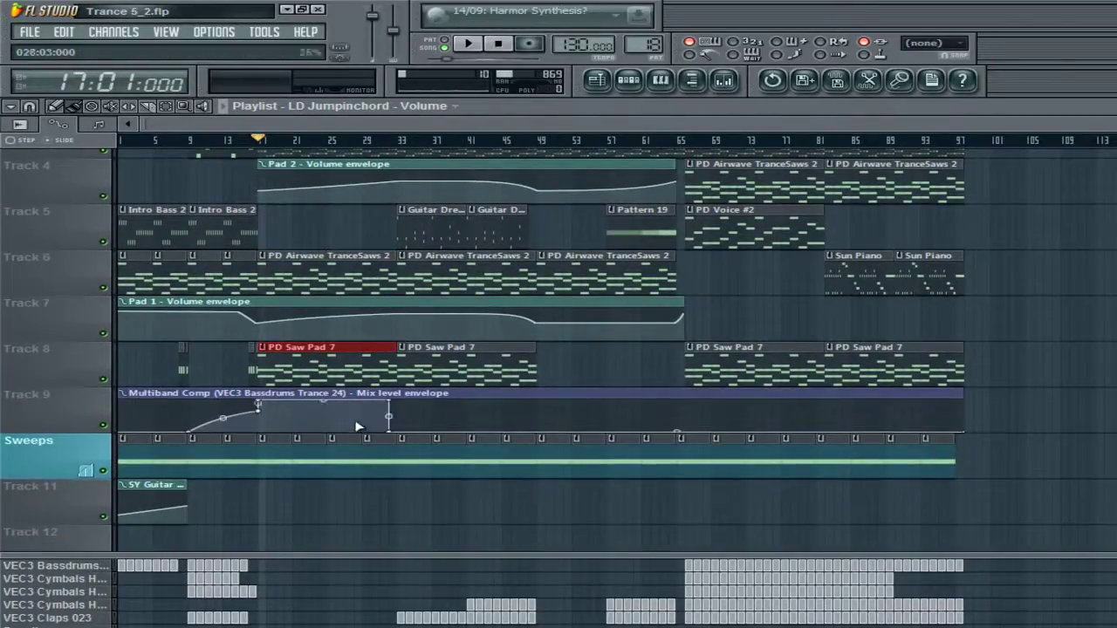
scroll(298, 356, "up", 3)
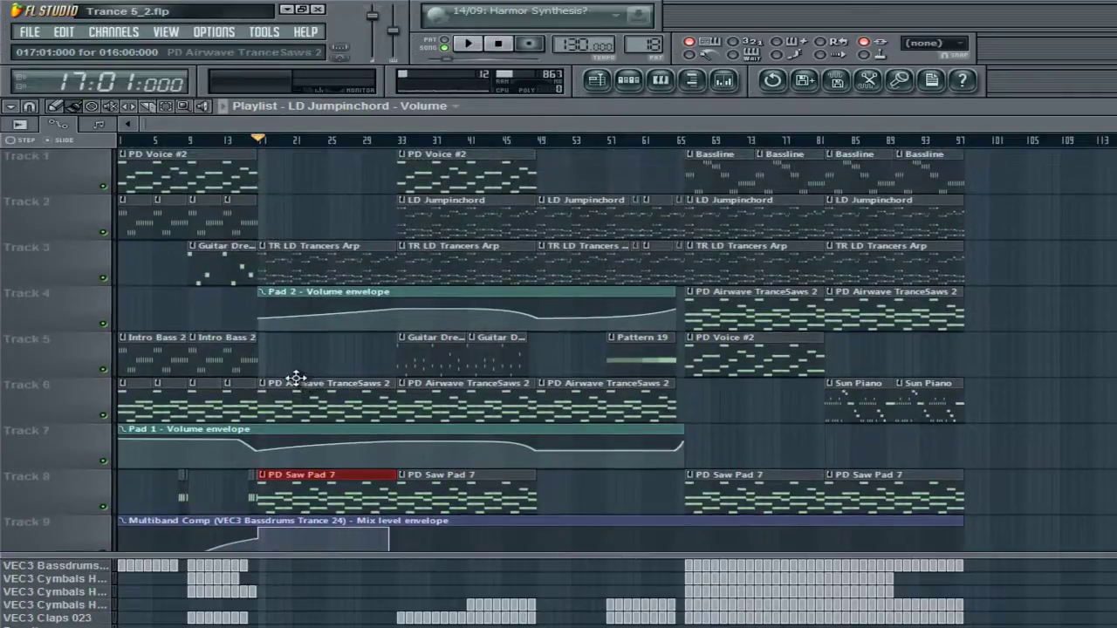
scroll(297, 377, "down", 4)
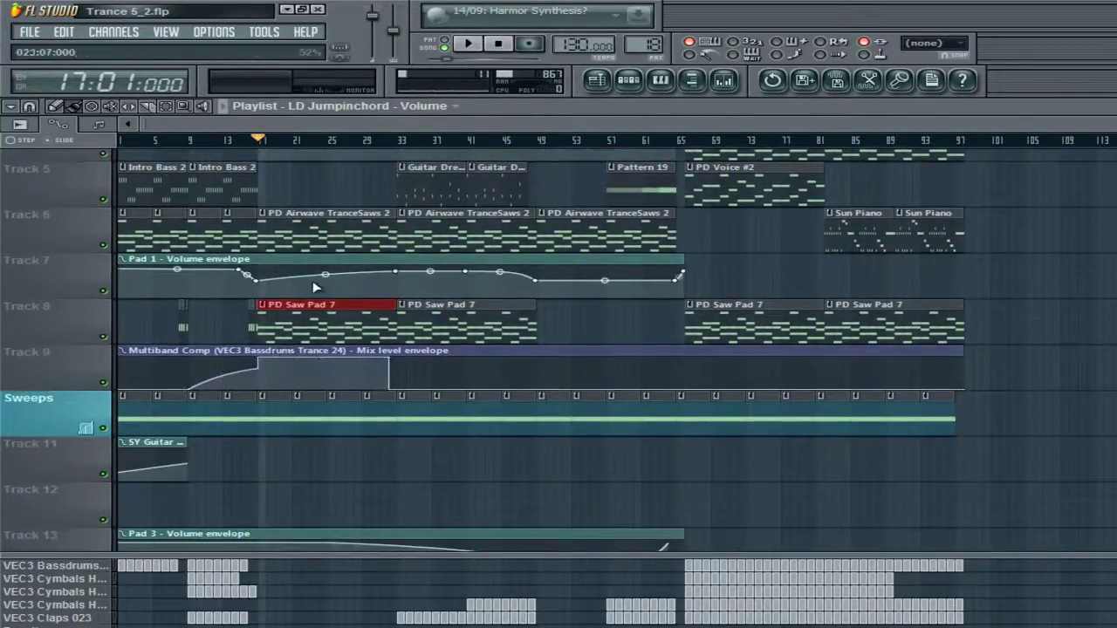
scroll(335, 286, "up", 4)
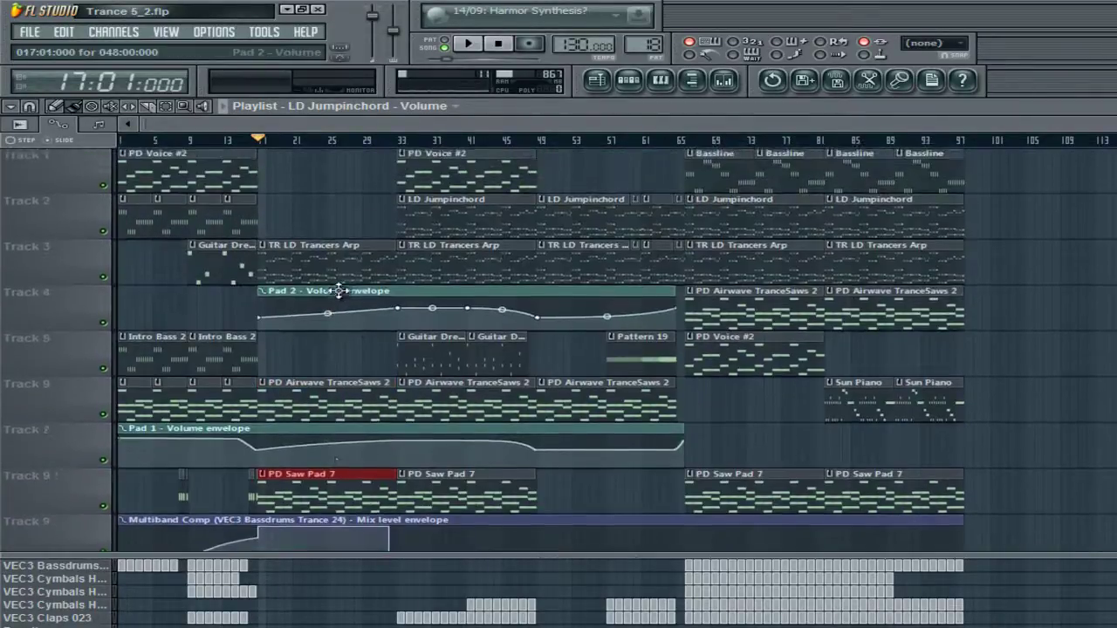
Step: Select bars 17 to 33, move the time selection to bars 33 to 49, and examine the tracks playing in that section
left_click_drag(275, 144, 371, 146)
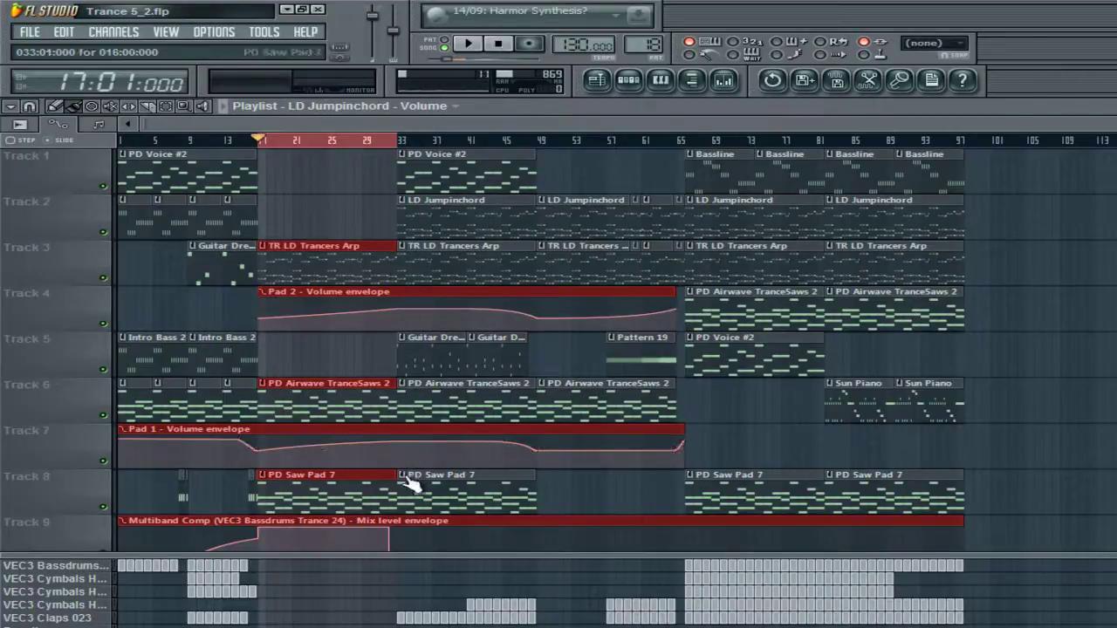
left_click_drag(410, 154, 535, 149)
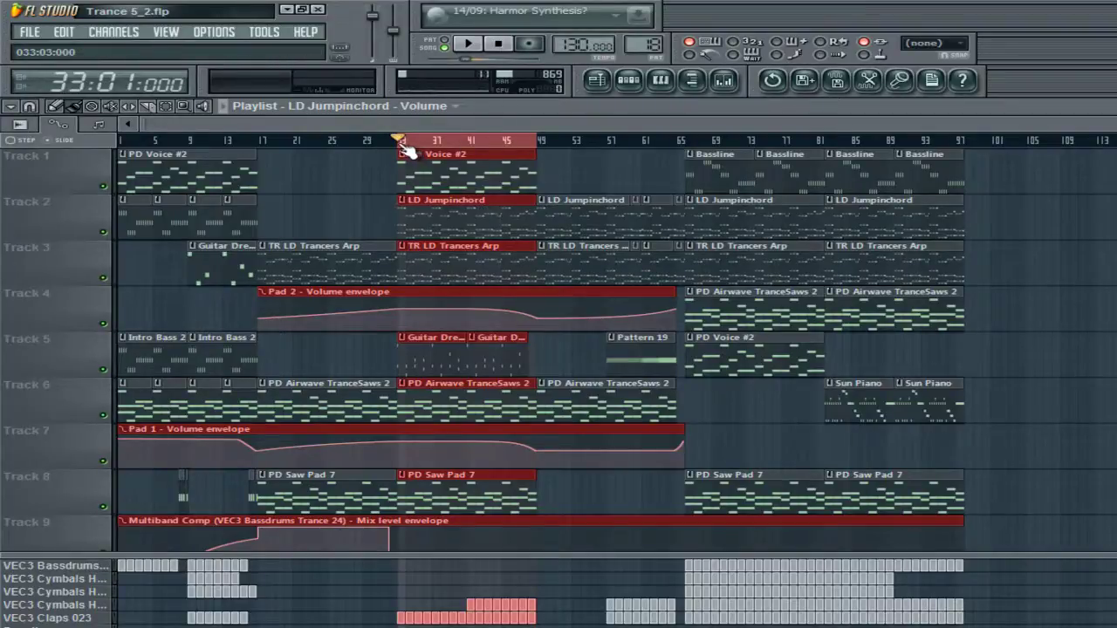
scroll(483, 246, "down", 4)
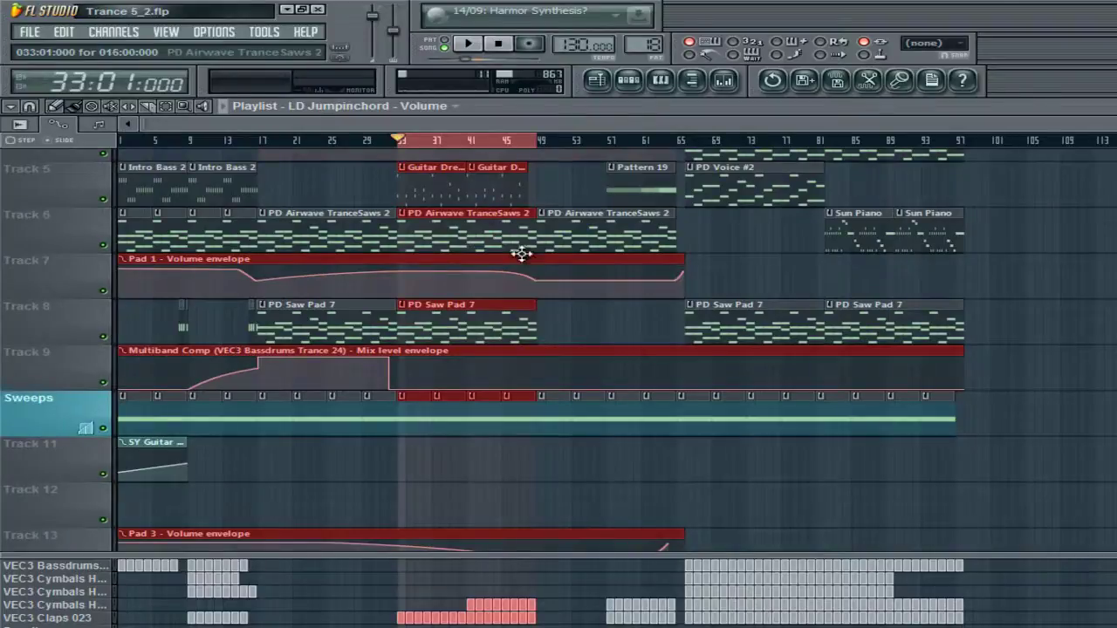
scroll(518, 250, "up", 4)
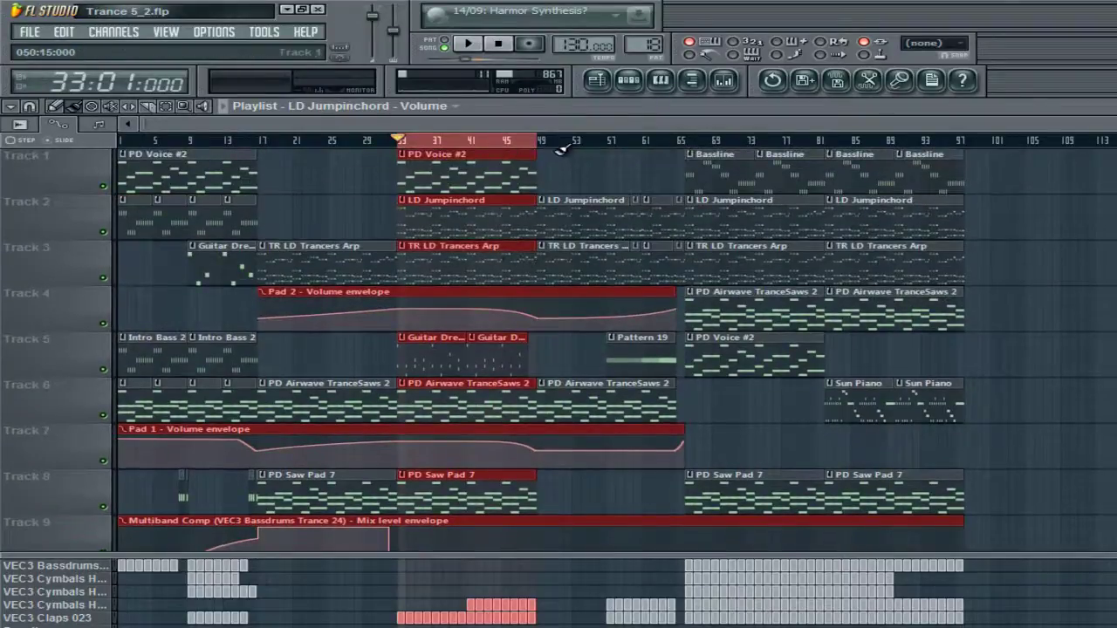
scroll(548, 175, "down", 3)
scroll(541, 227, "up", 3)
scroll(515, 340, "down", 2)
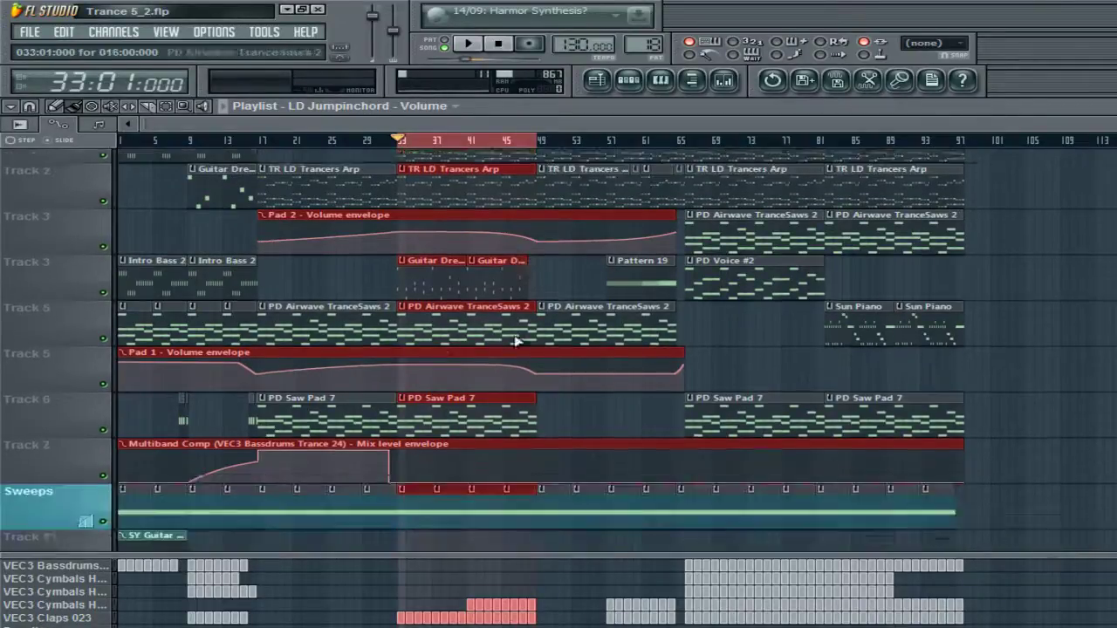
scroll(517, 338, "down", 2)
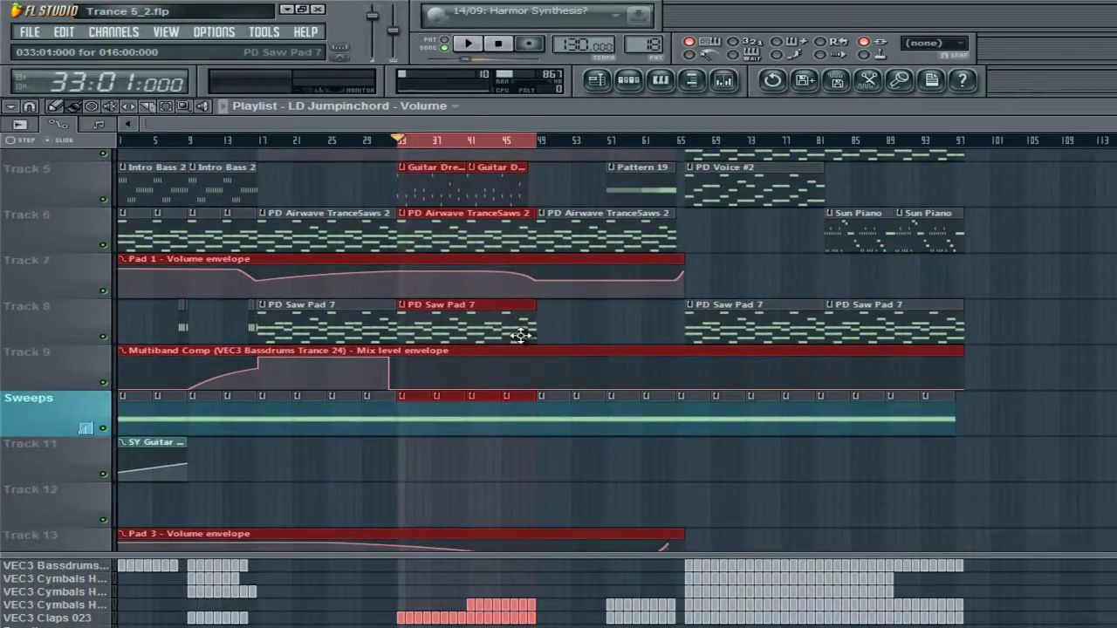
scroll(520, 335, "up", 4)
Step: Open the Guitar Dreams clip at bar 33 on track 5 in the piano roll, preview its notes and return to the playlist
left_click(518, 356)
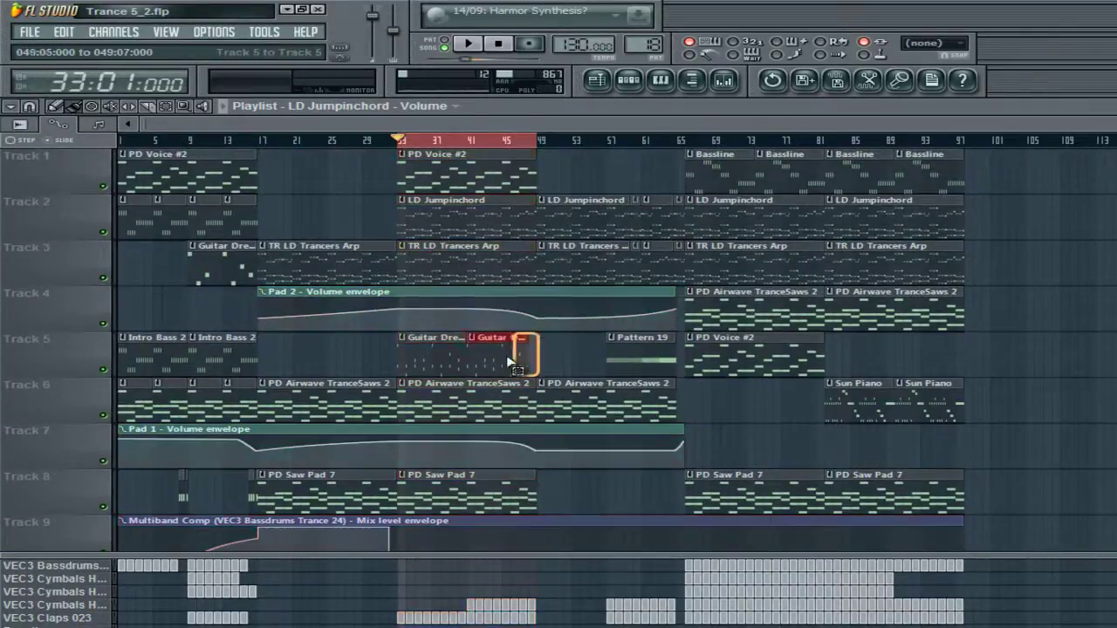
double_click(438, 353)
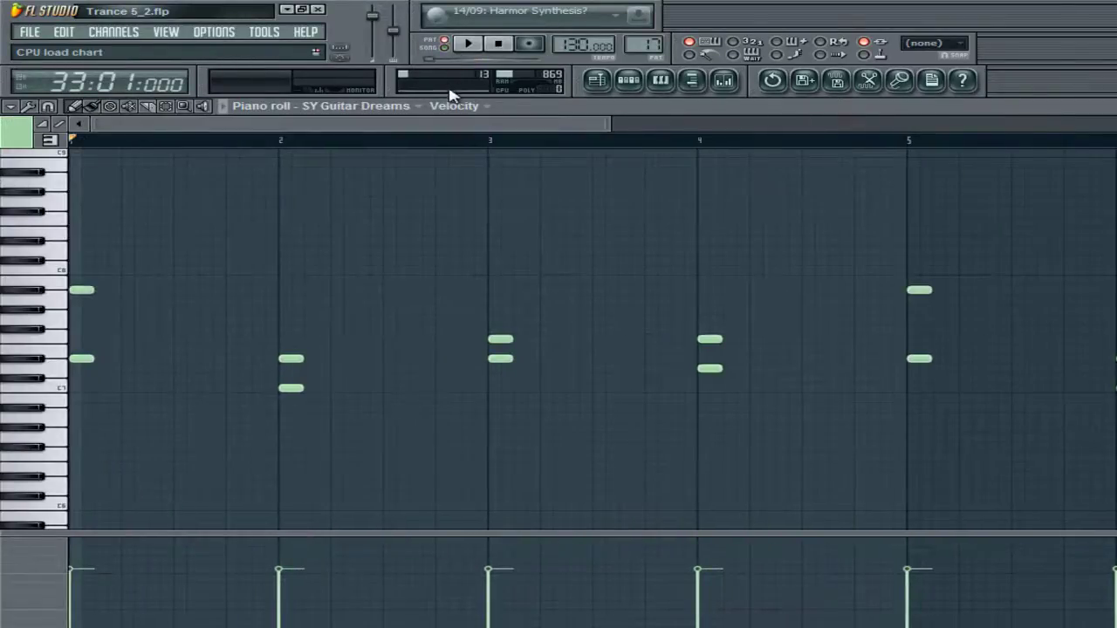
left_click(468, 44)
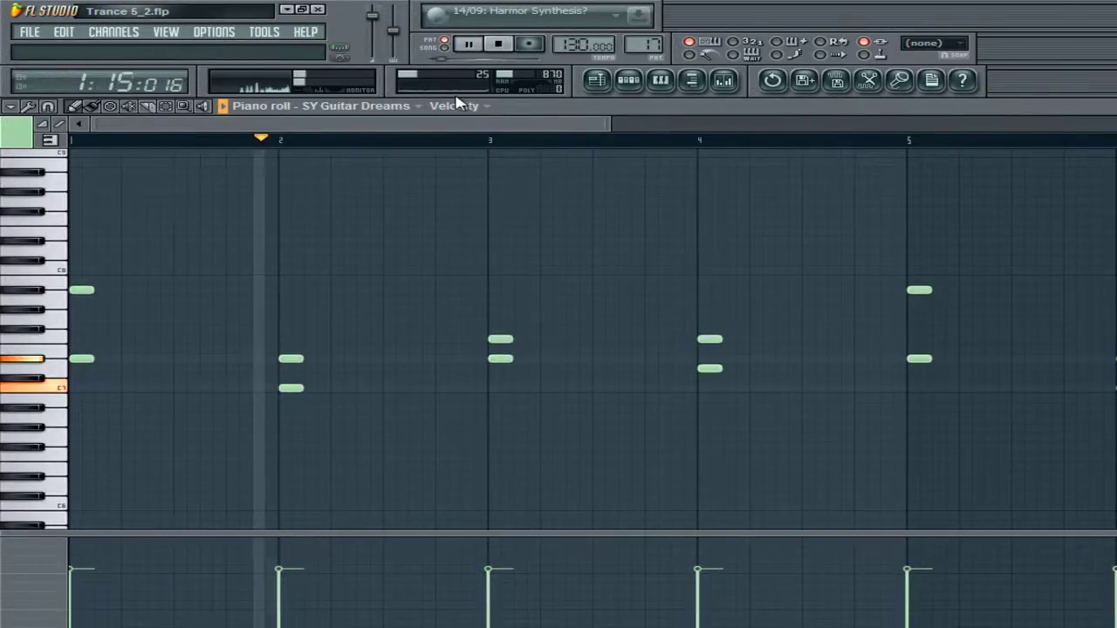
key("space")
key("Escape")
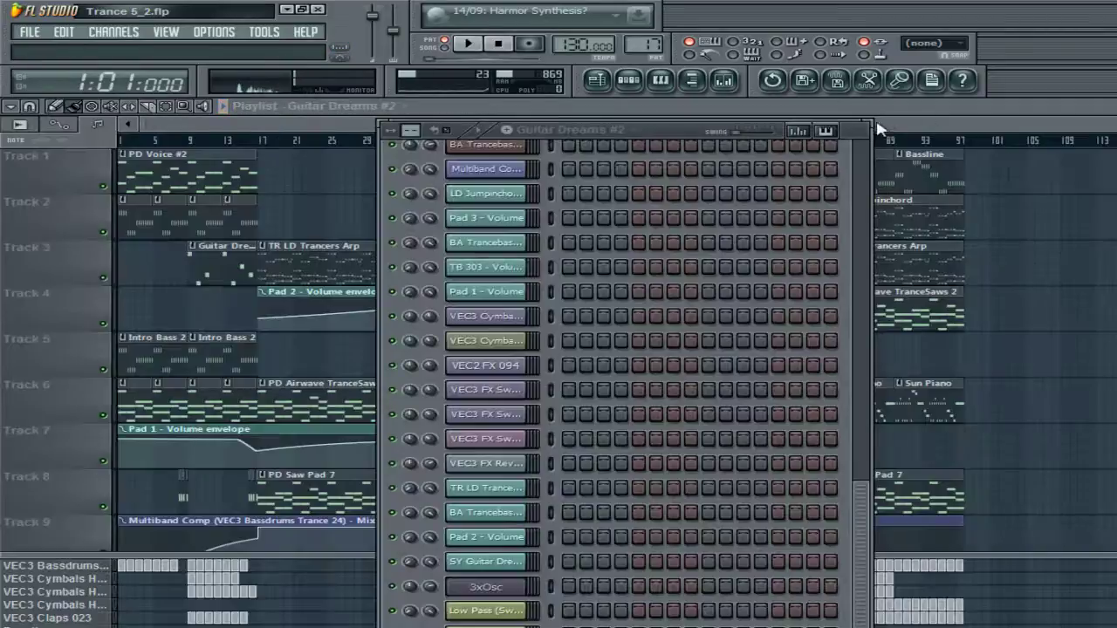
left_click(876, 124)
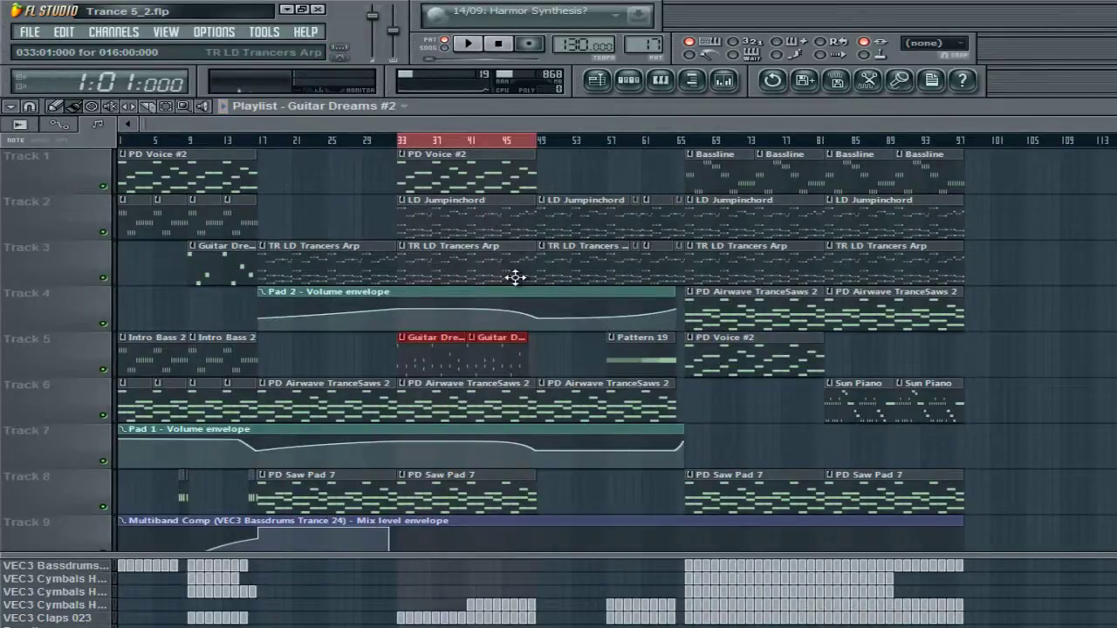
Step: Review the tracks within bars 33 to 49 and briefly play the song from bar 33
scroll(508, 288, "down", 4)
scroll(508, 288, "up", 4)
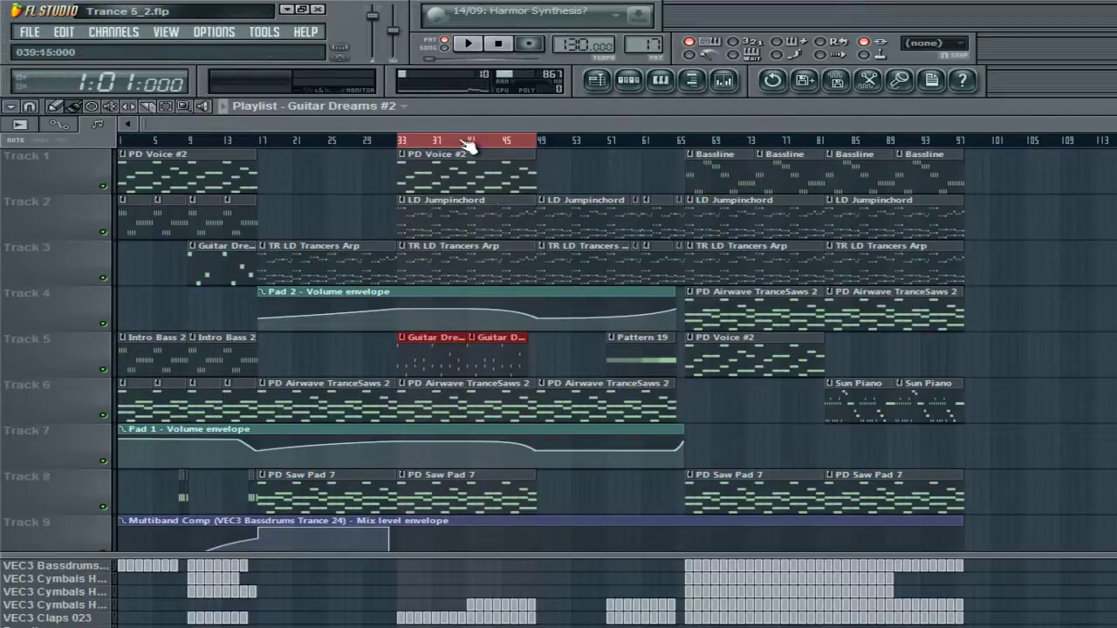
left_click(468, 44)
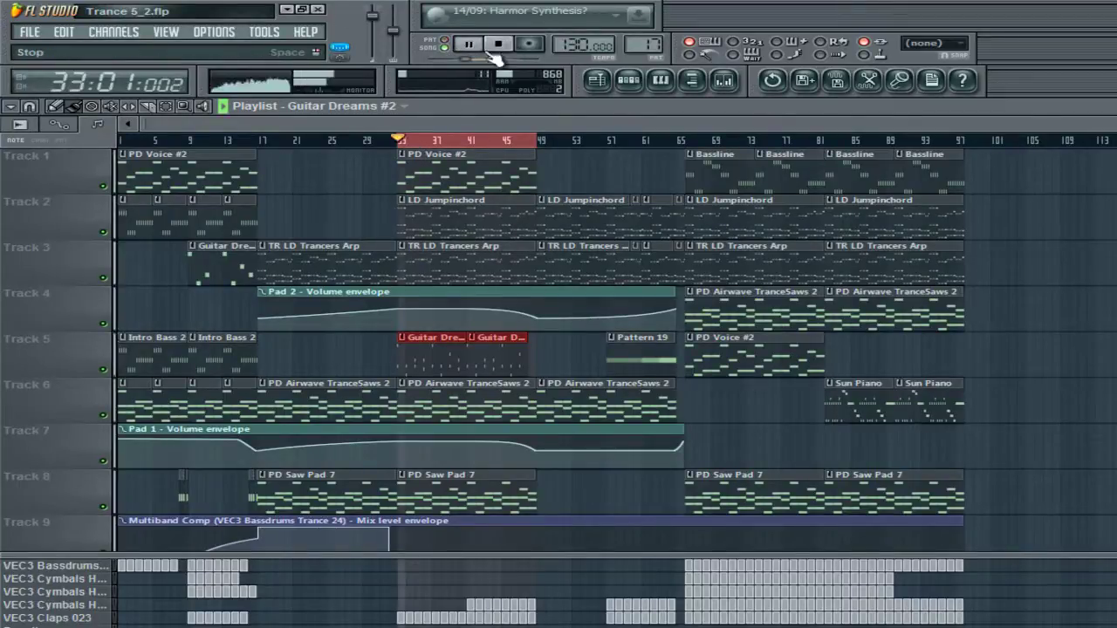
left_click(497, 44)
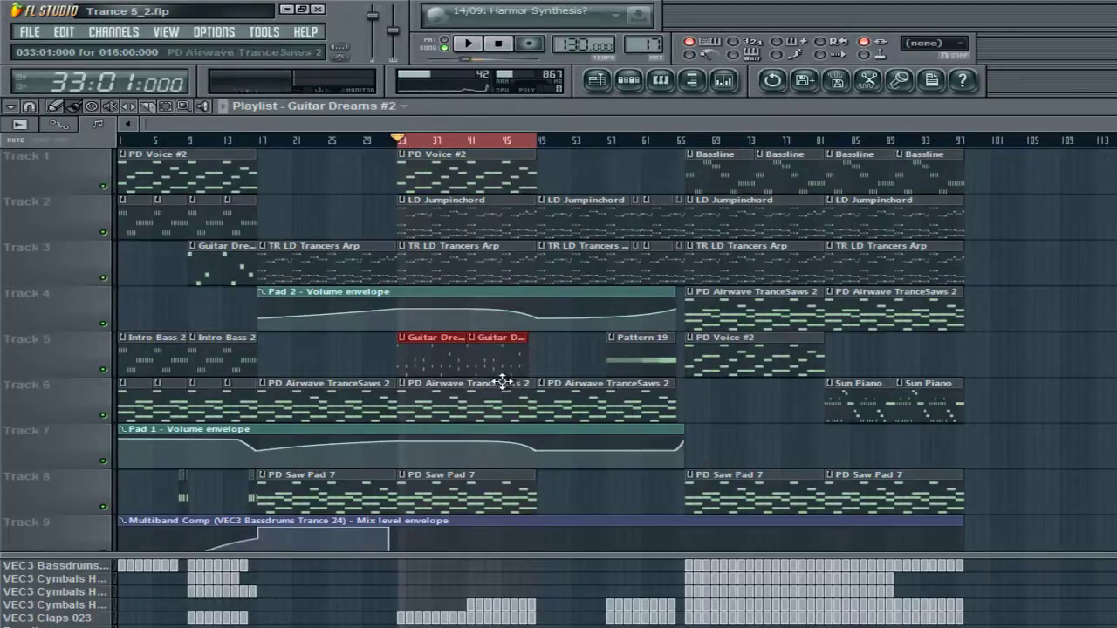
Step: Inspect the TR LD Trancers Arp notes in the piano roll and the Nexus preset used by its channel, and close the plugin window
mouse_move(486, 314)
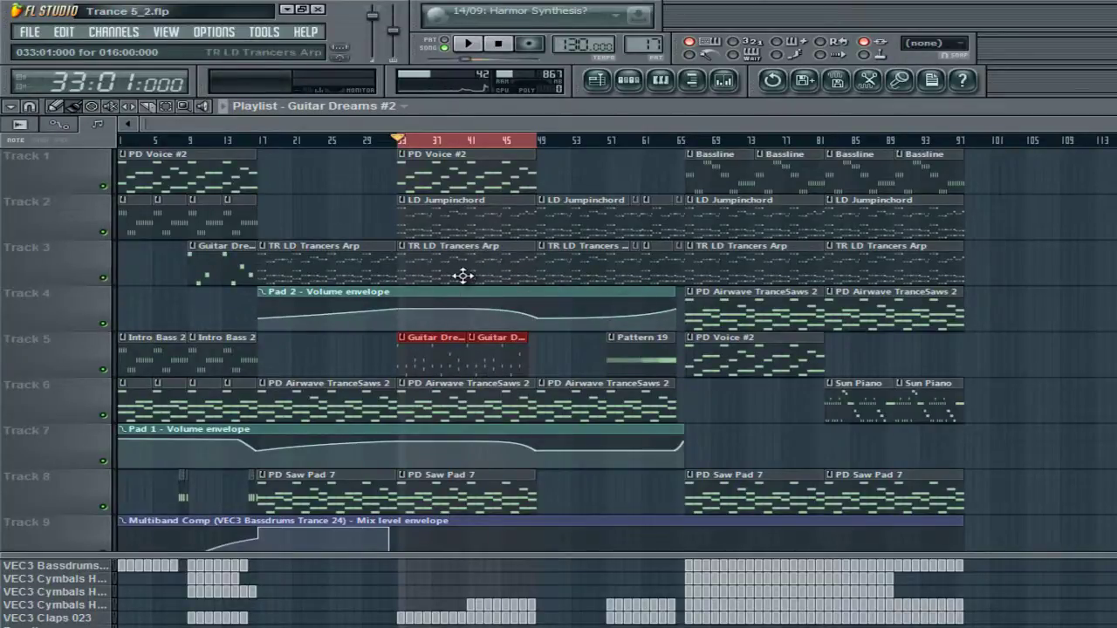
double_click(463, 276)
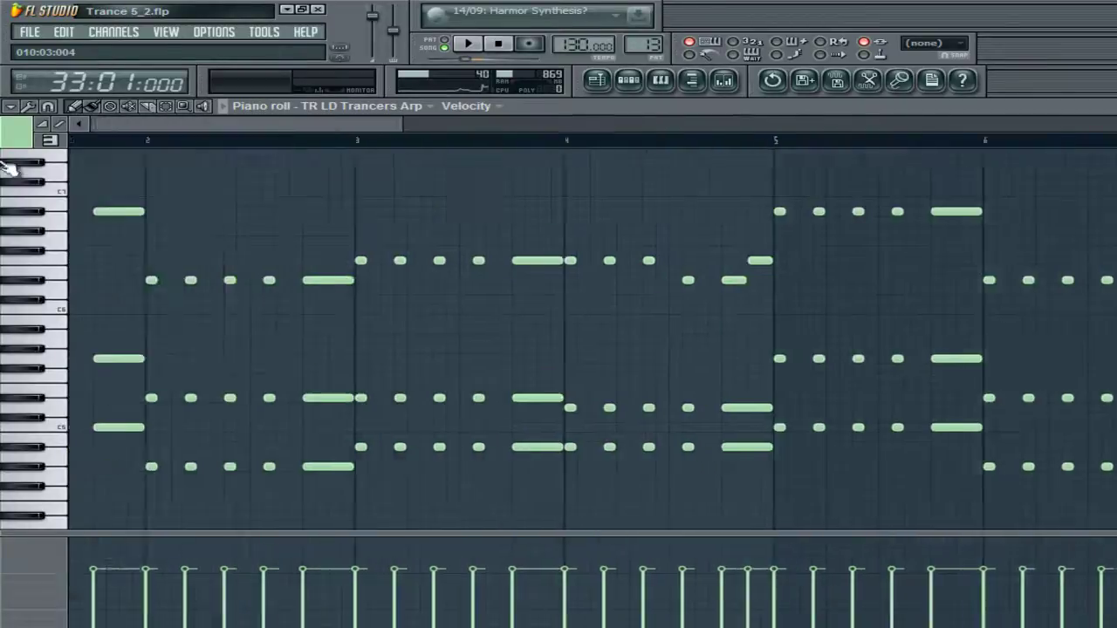
left_click(635, 90)
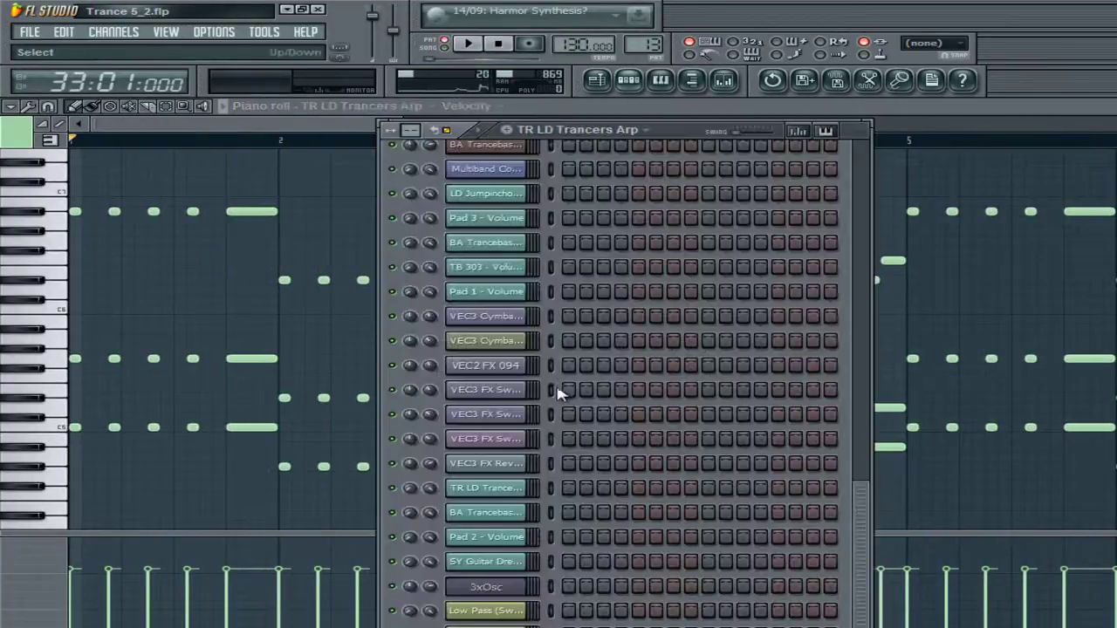
scroll(515, 294, "up", 3)
left_click(509, 370)
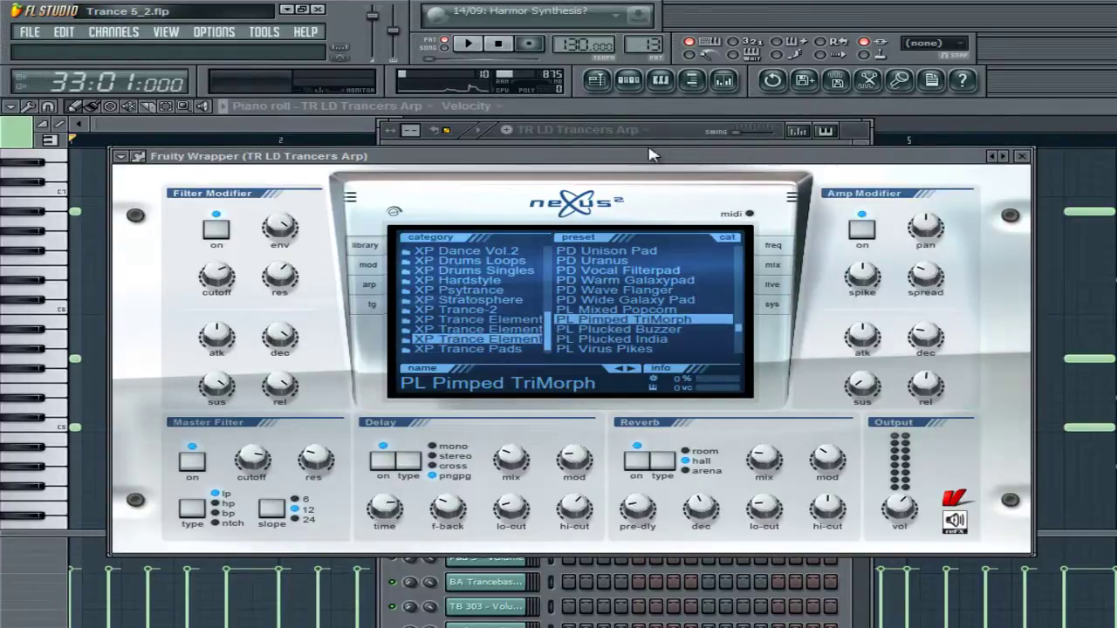
left_click(1024, 158)
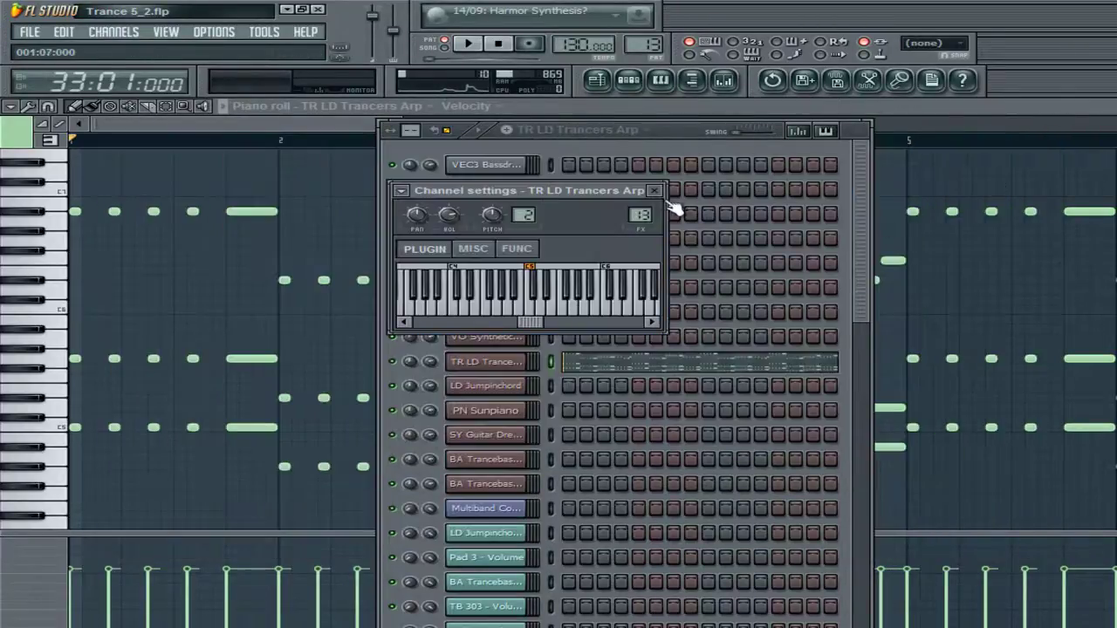
Step: Close the channel settings and step sequencer, and preview the TR LD Trancers Arp notes in the piano roll
left_click(653, 190)
key("F6")
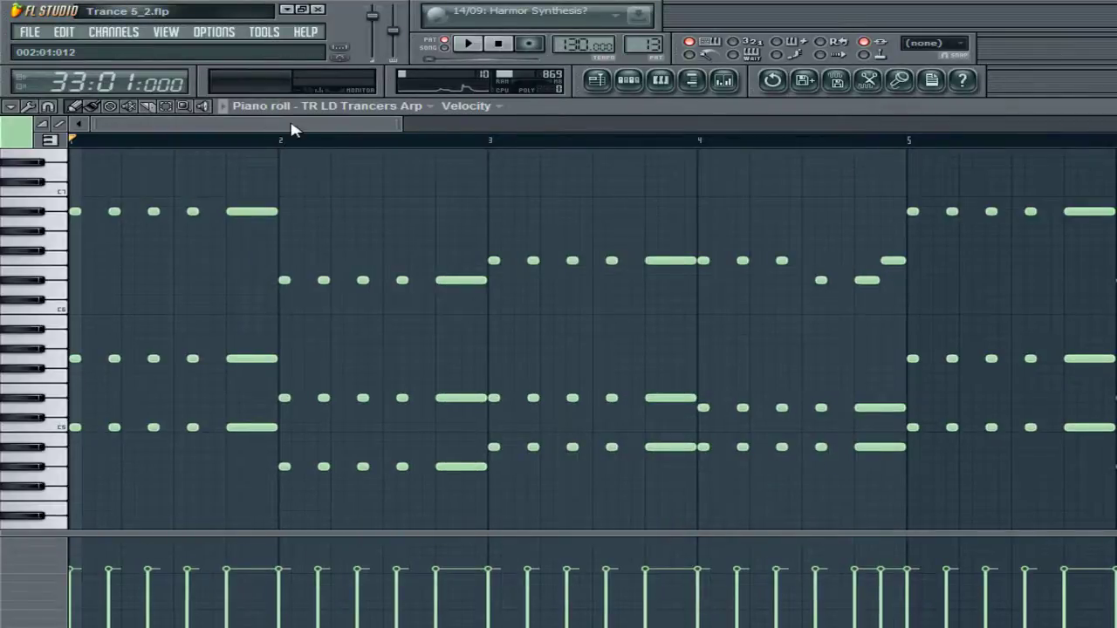
mouse_move(291, 124)
left_mouse_down()
mouse_move(349, 124)
mouse_move(270, 124)
left_mouse_up()
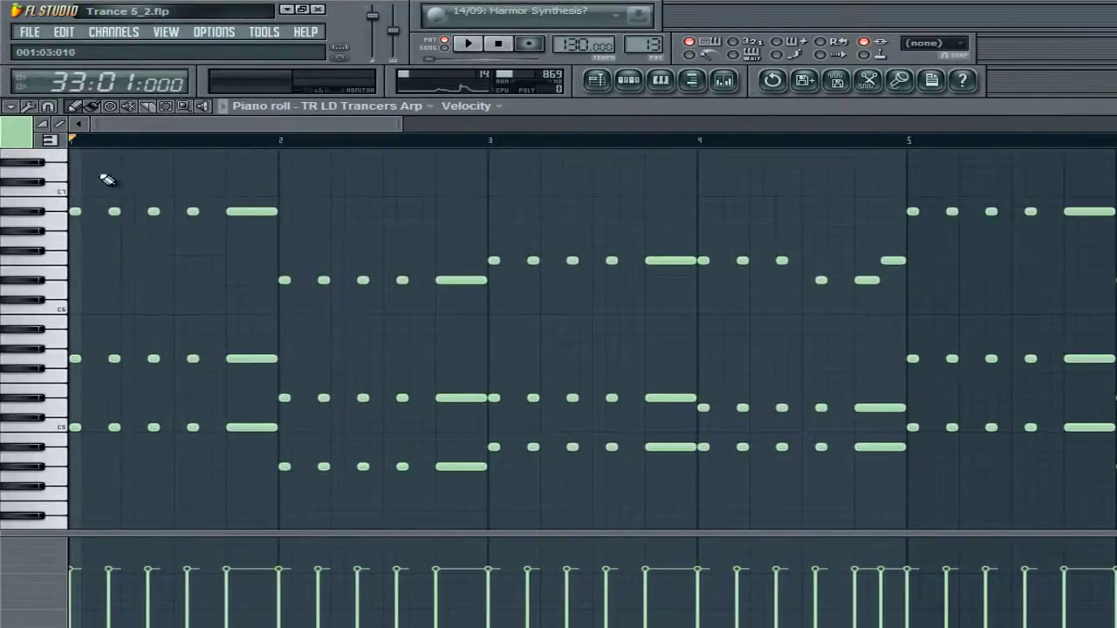
left_click(475, 45)
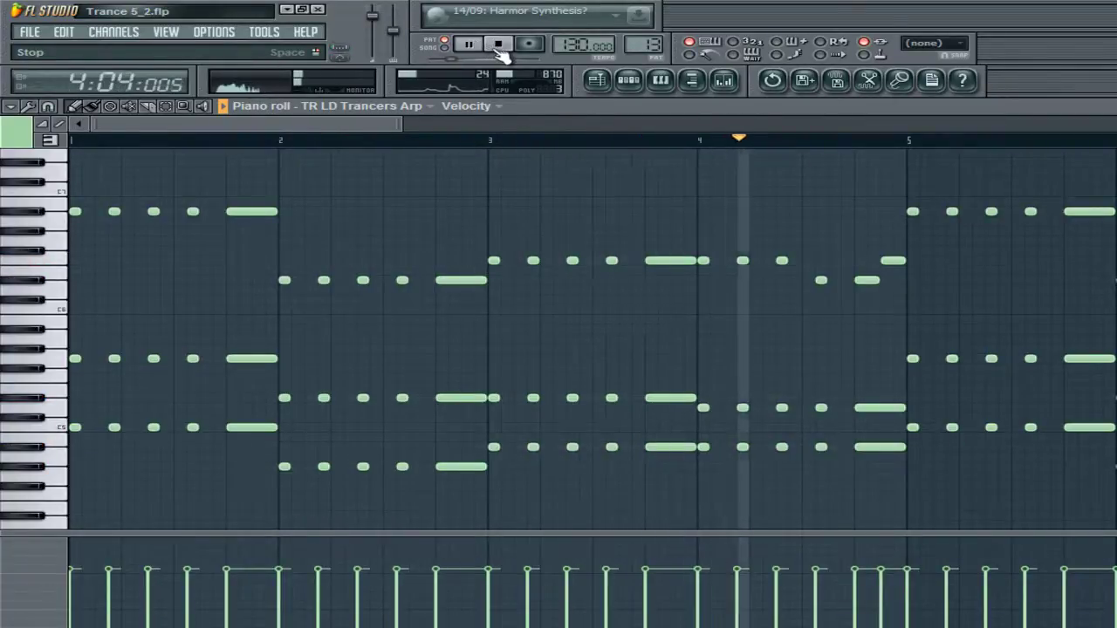
left_click(497, 45)
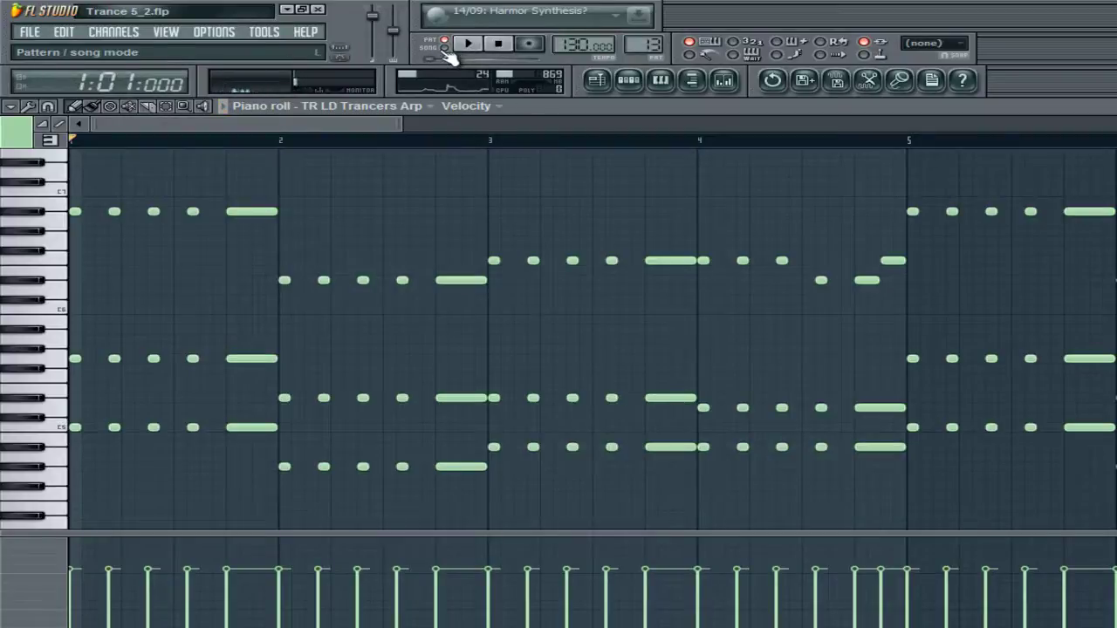
Step: Switch to song mode and return to the playlist to view the clips around bar 33
left_click(447, 48)
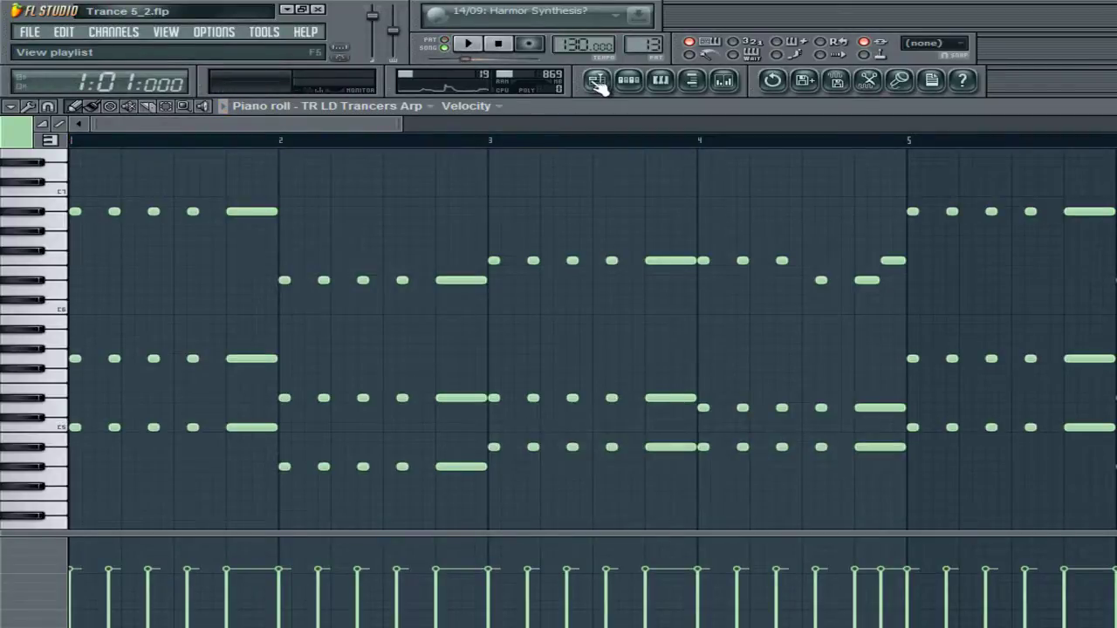
left_click(596, 79)
left_click(466, 157)
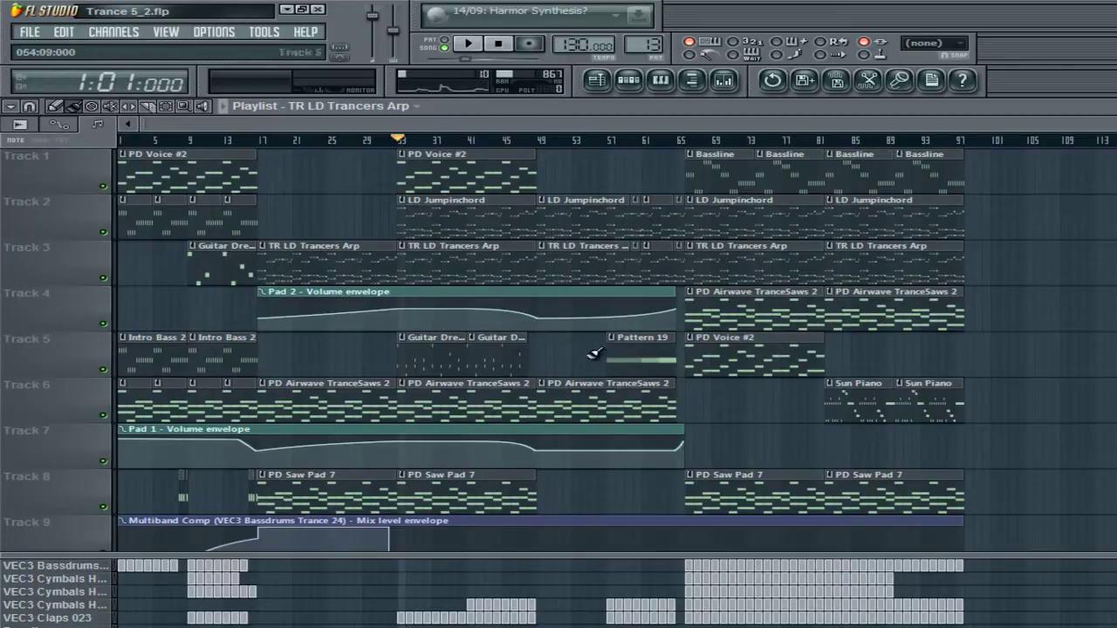
scroll(591, 349, "down", 1)
scroll(591, 350, "up", 5)
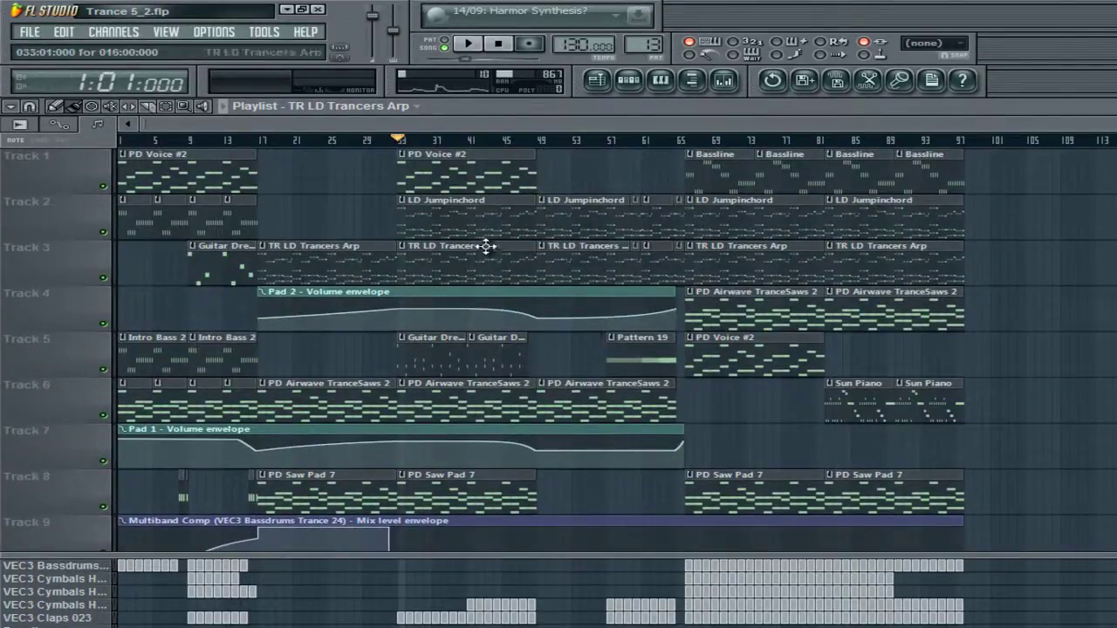
Step: Open the LD Jumpinchord clip at bar 33 in the piano roll and inspect its channel's Nexus preset
double_click(466, 214)
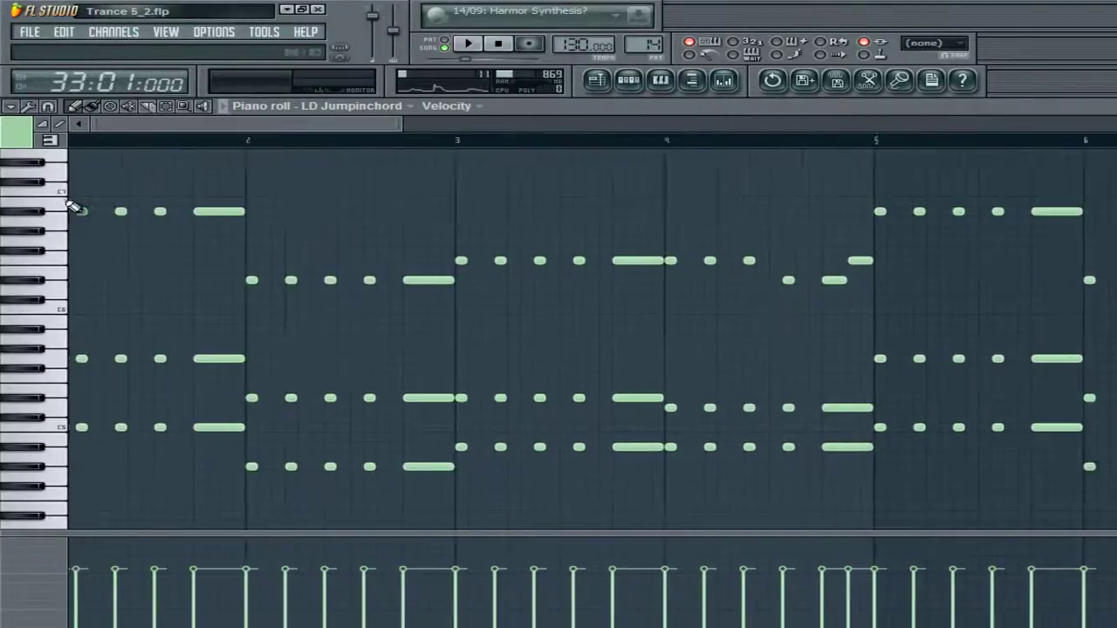
left_click(629, 80)
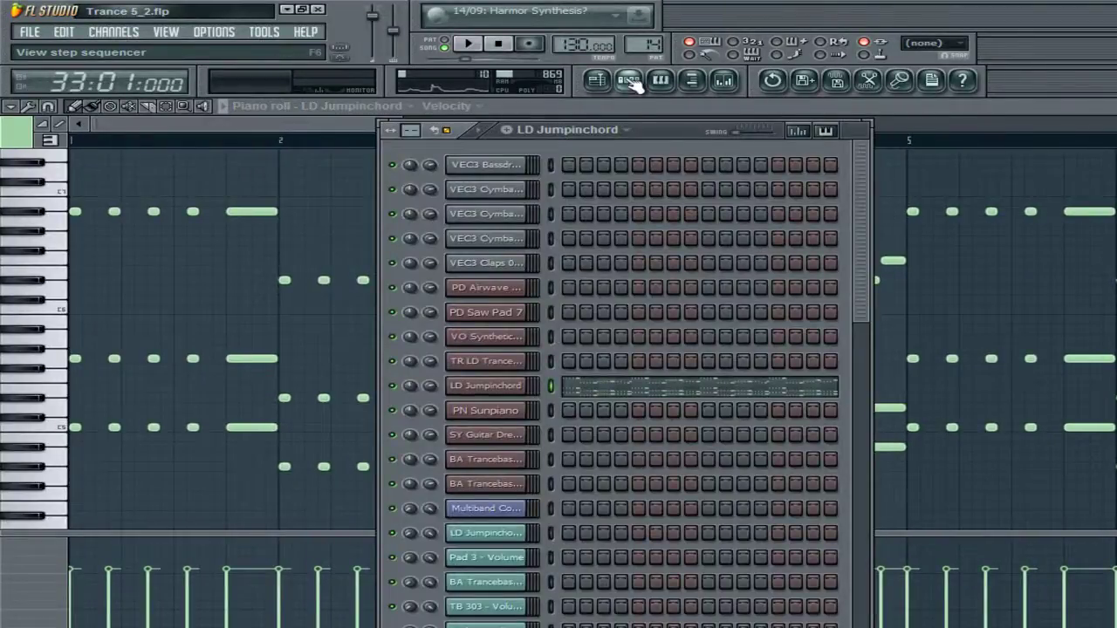
left_click(474, 390)
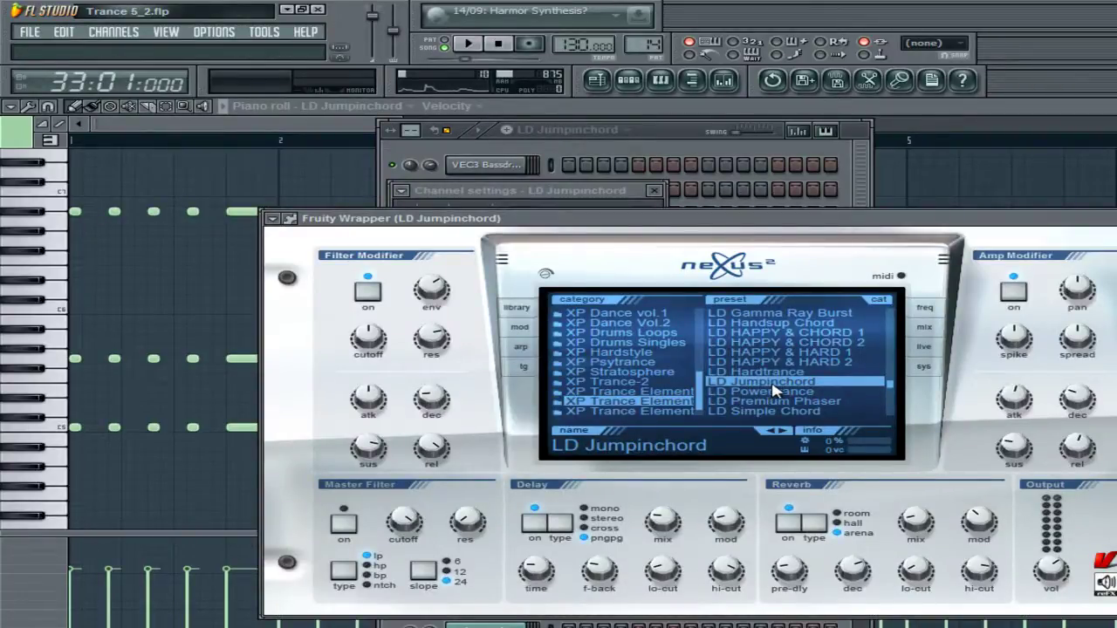
left_click(147, 336)
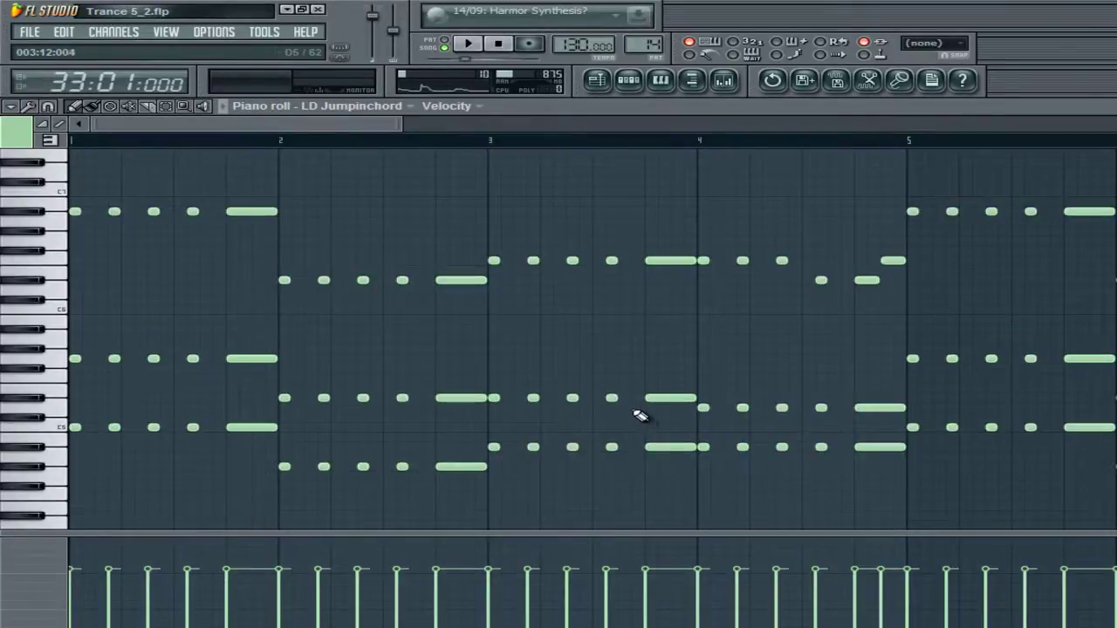
scroll(640, 415, "up", 1)
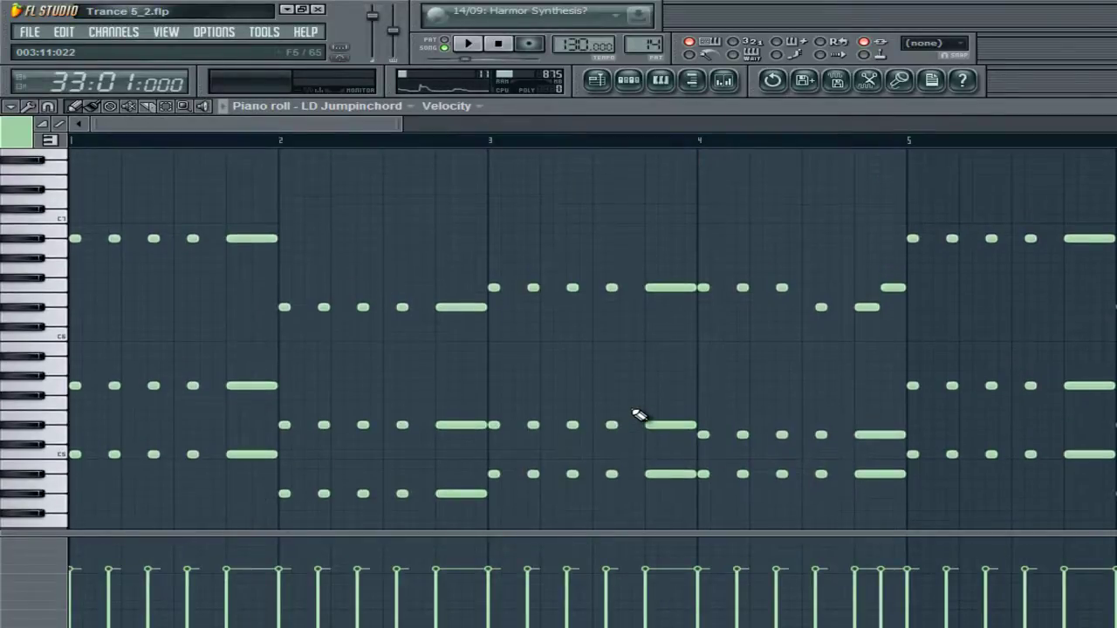
Step: Switch to pattern mode, examine the LD Jumpinchord notes and preview them in the piano roll
left_click(476, 48)
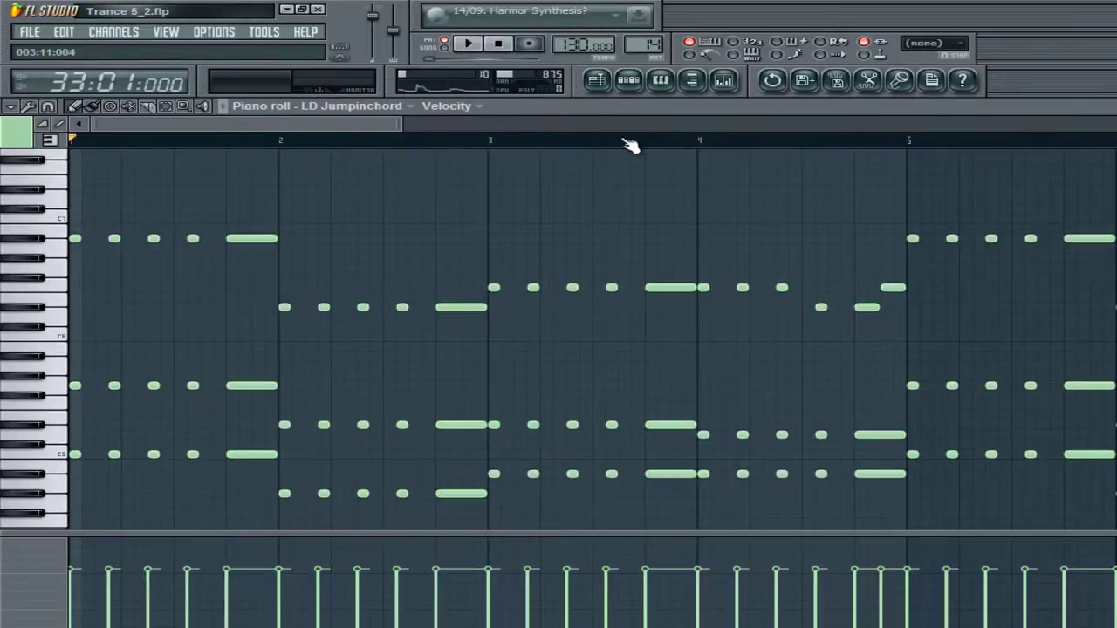
scroll(561, 419, "down", 4)
scroll(561, 419, "up", 4)
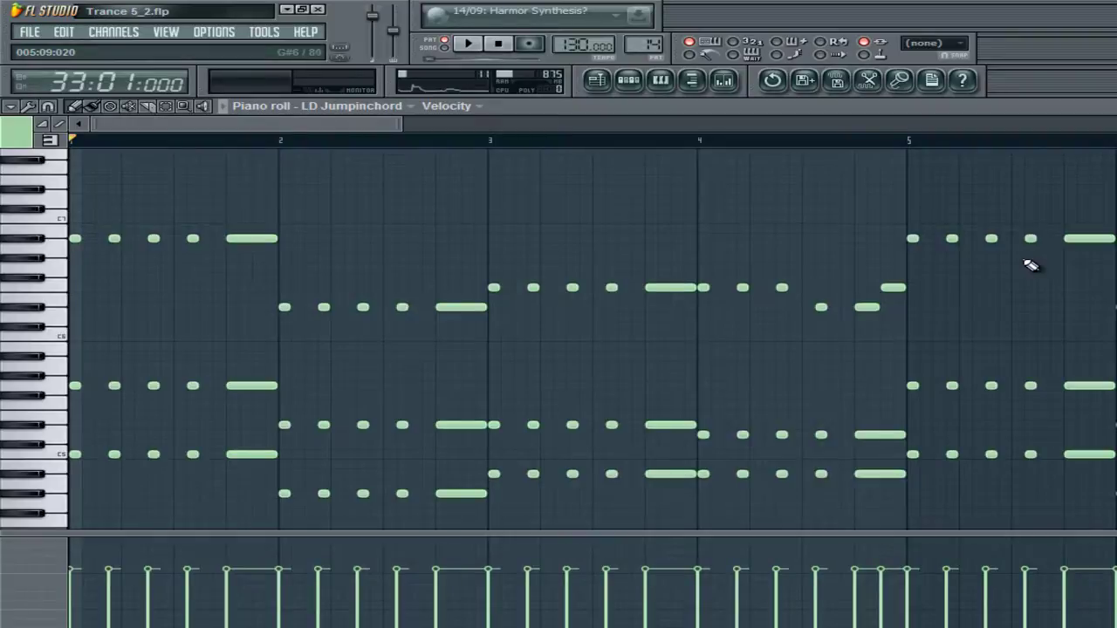
left_click(470, 46)
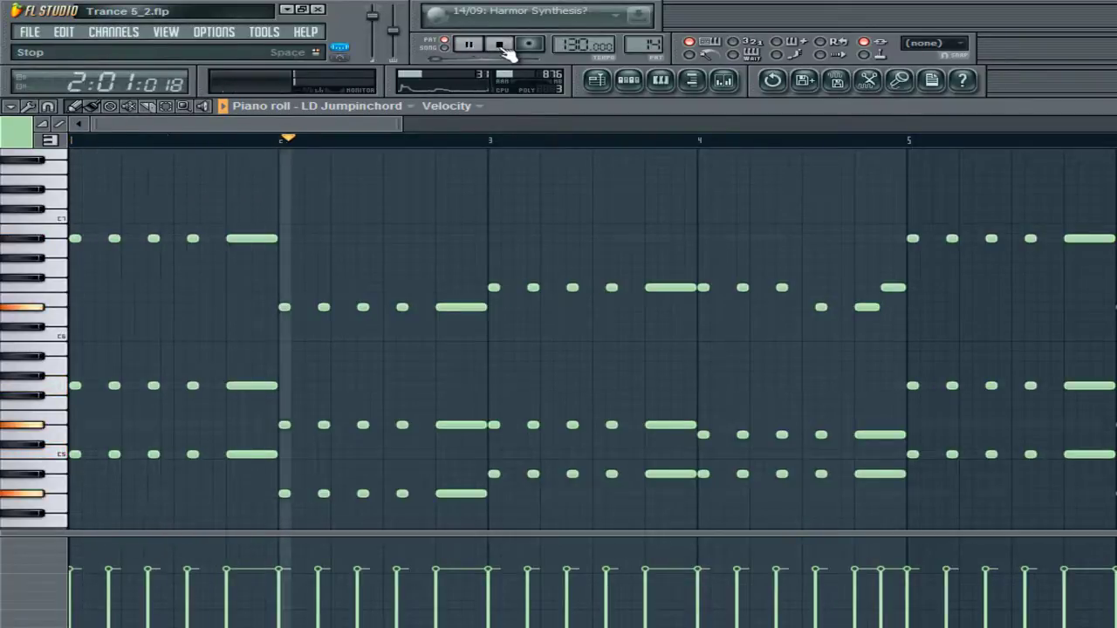
left_click(498, 44)
Step: Return to the playlist in song mode and place the playhead at bar 68
left_click(449, 50)
left_click(597, 79)
left_click(708, 142)
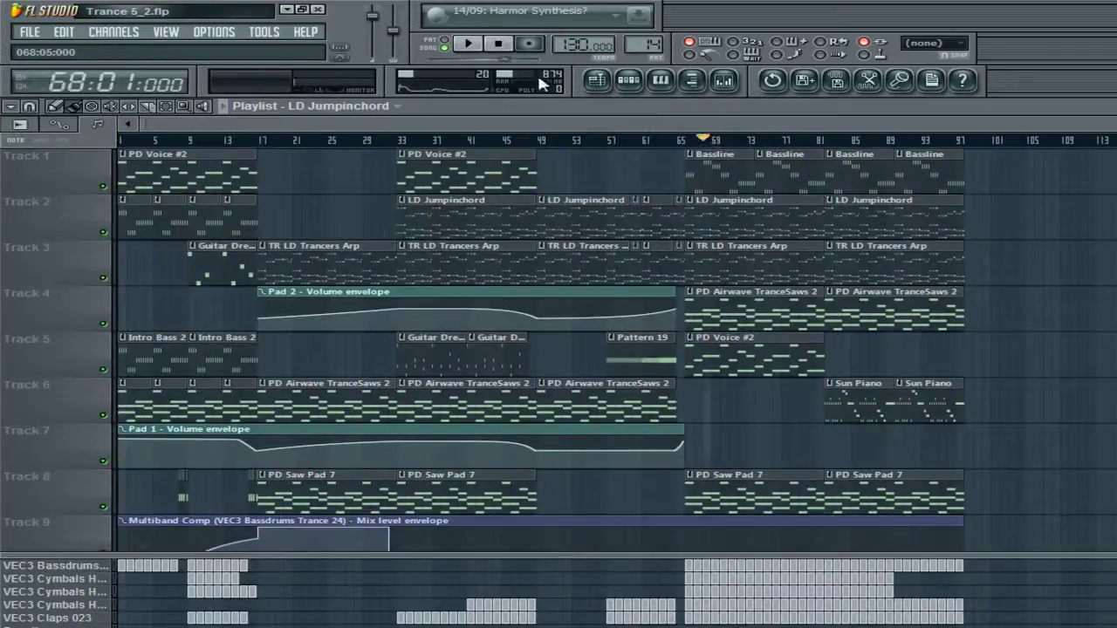
Step: Play the LD Jumpinchord pattern, reopen its notes in the piano roll during playback, and stop it
left_click(469, 44)
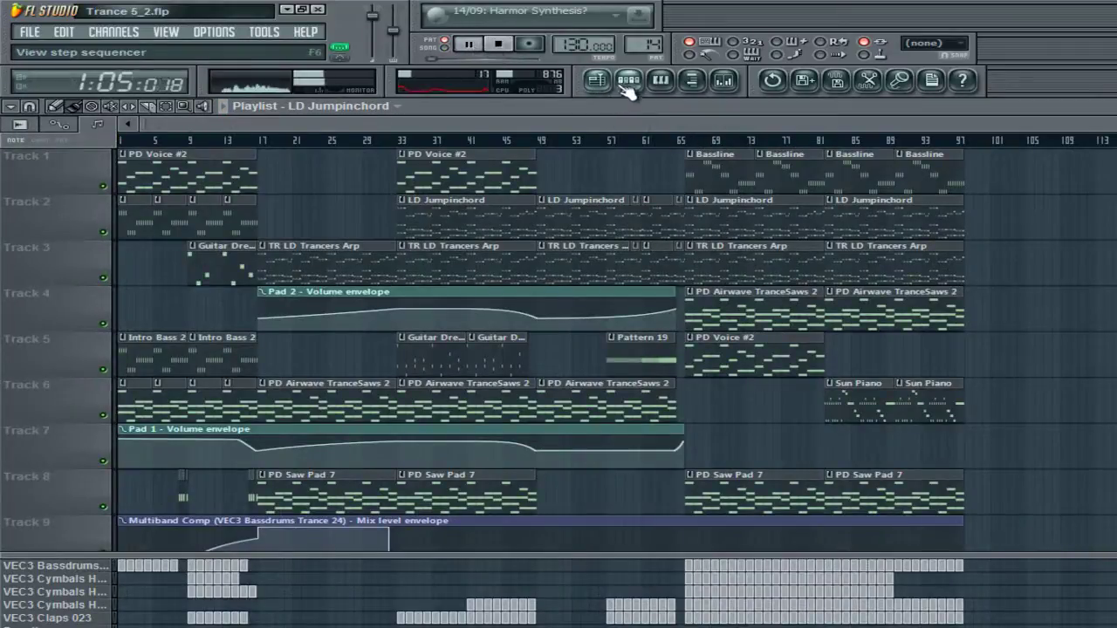
left_click(628, 80)
left_click(616, 395)
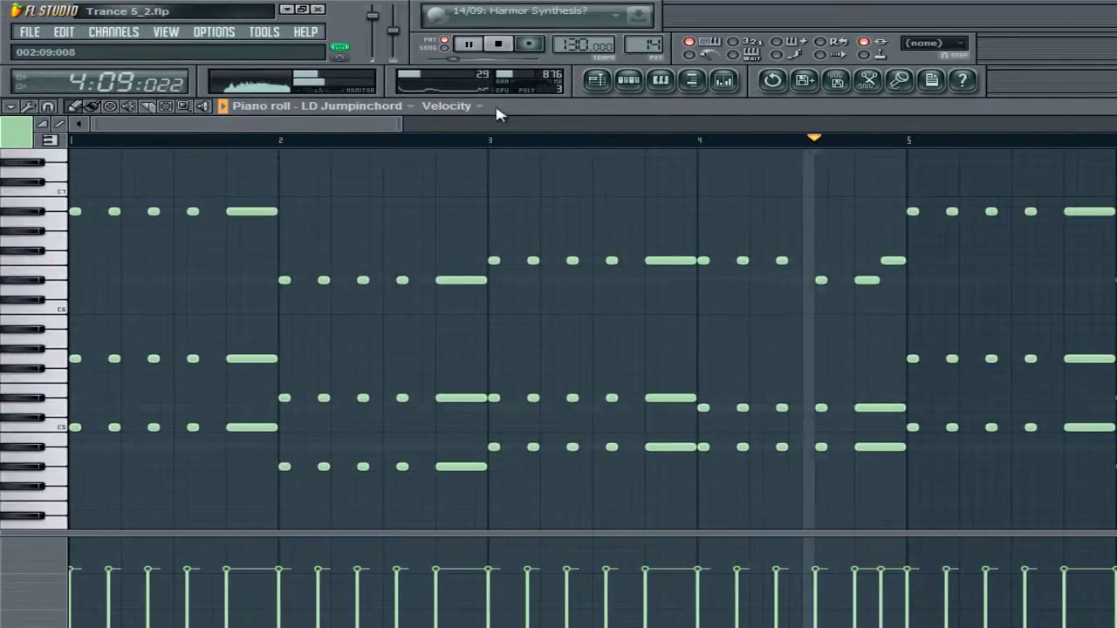
left_click(500, 46)
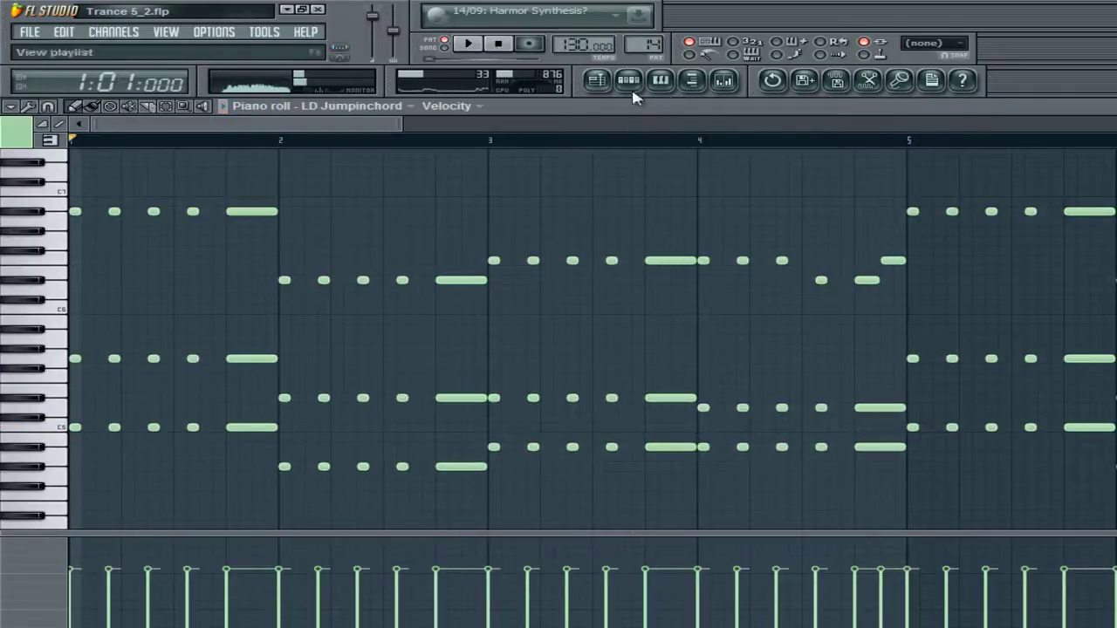
Step: Compare the mixer effects on the LD Jumpinchord and TR LD Trancers Arp tracks
left_click(723, 80)
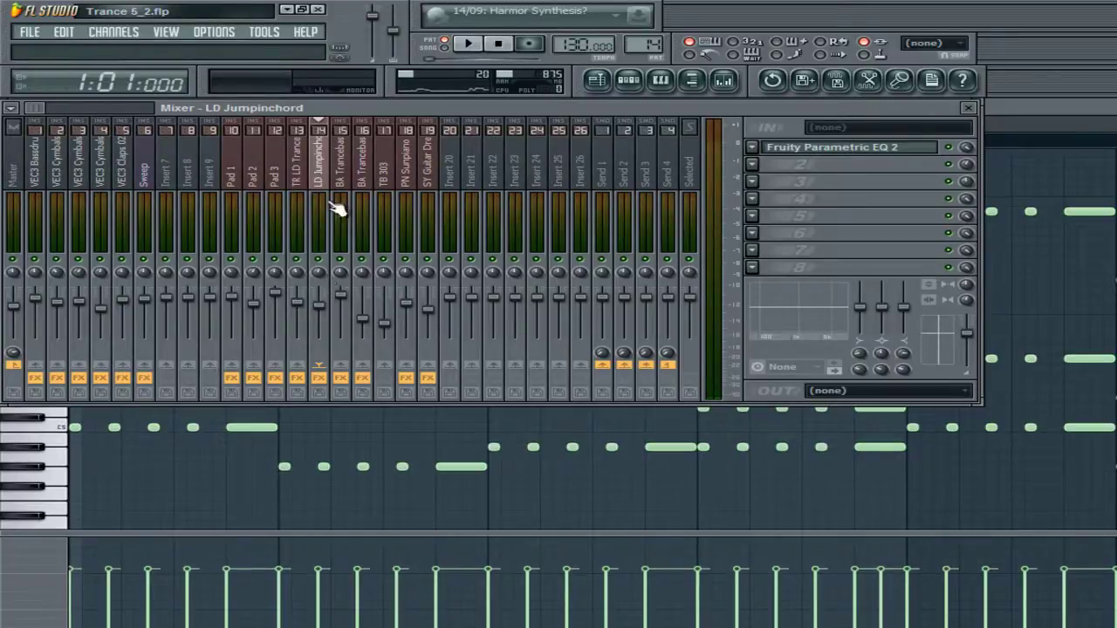
key("Left")
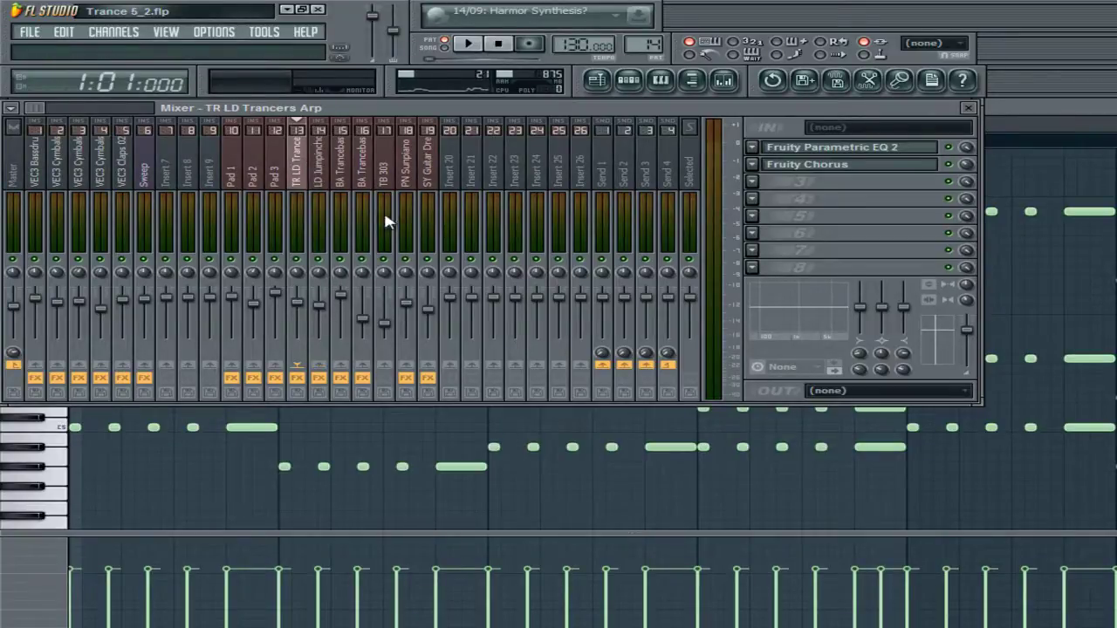
left_click(323, 188)
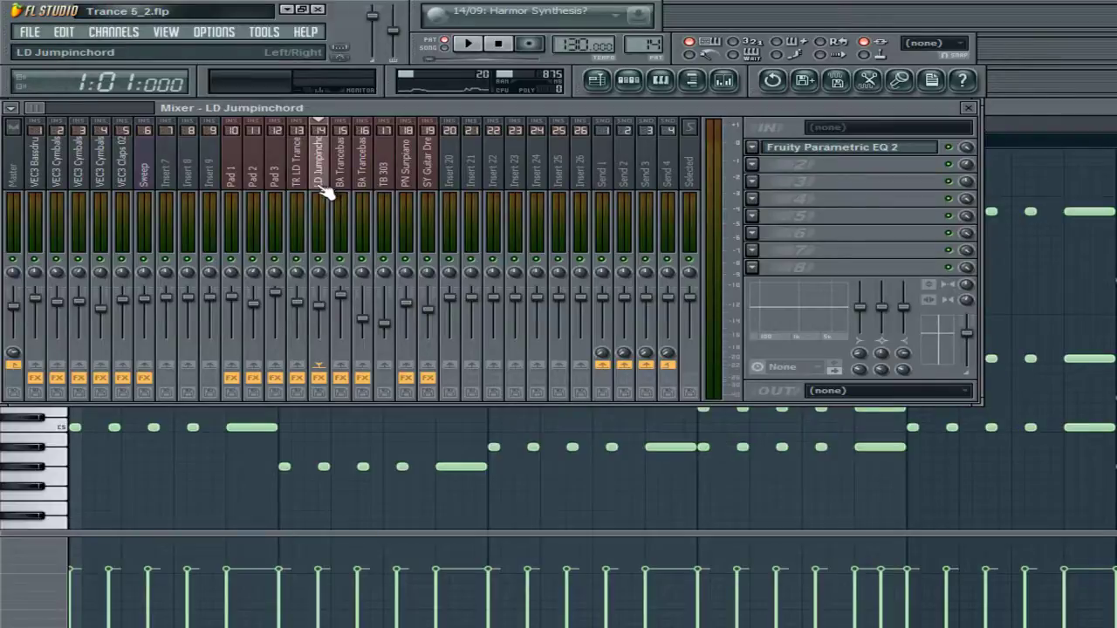
left_click(301, 183)
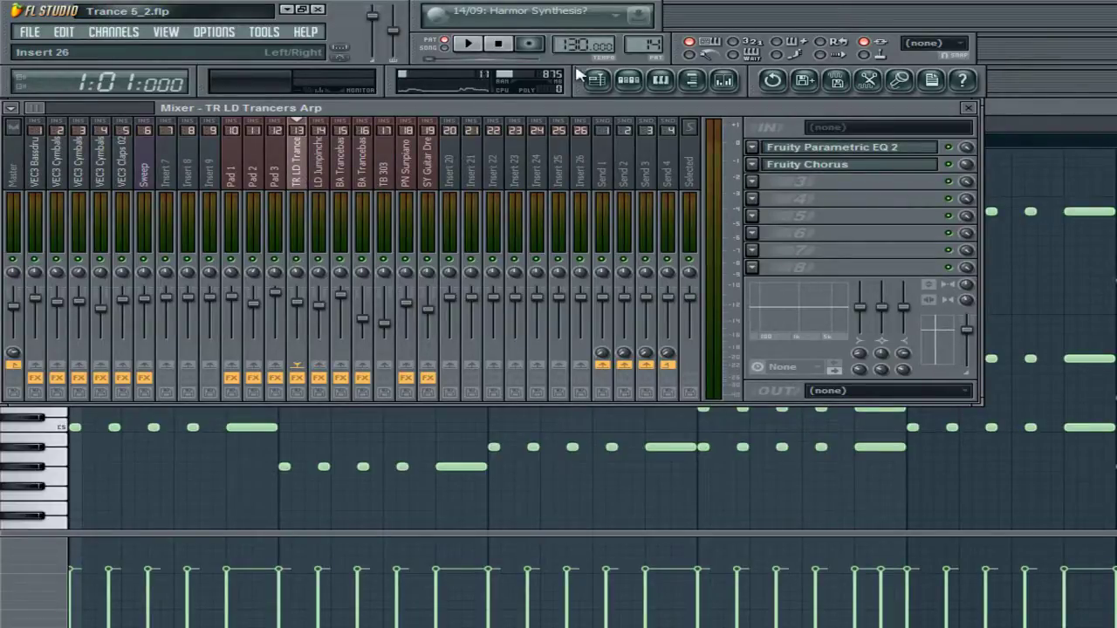
Step: Return to the playlist, examine the arrangement from bar 33 onward, and select the section starting at bar 49 through bar 65
left_click(597, 80)
left_click_drag(463, 125, 554, 110)
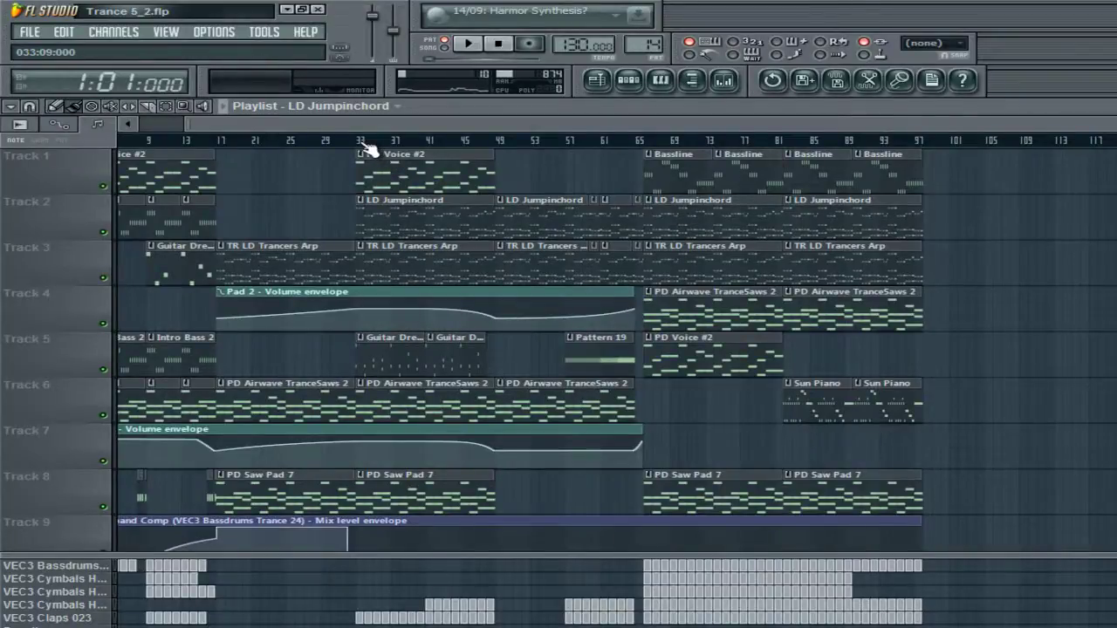
scroll(411, 127, "up", 3)
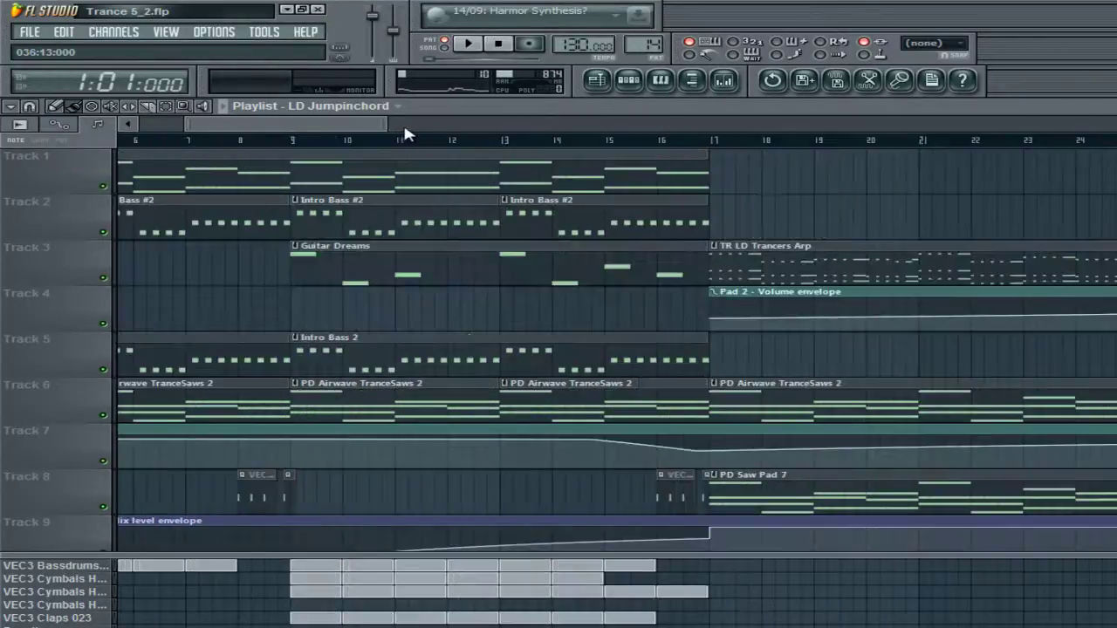
left_click_drag(415, 126, 558, 142)
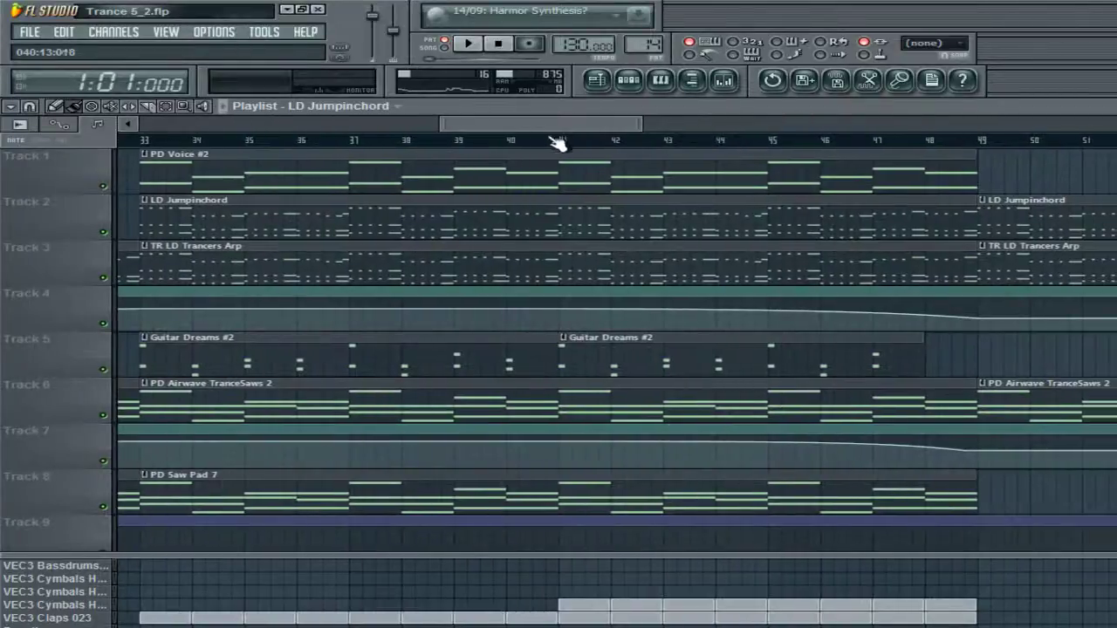
left_click_drag(498, 120, 651, 124)
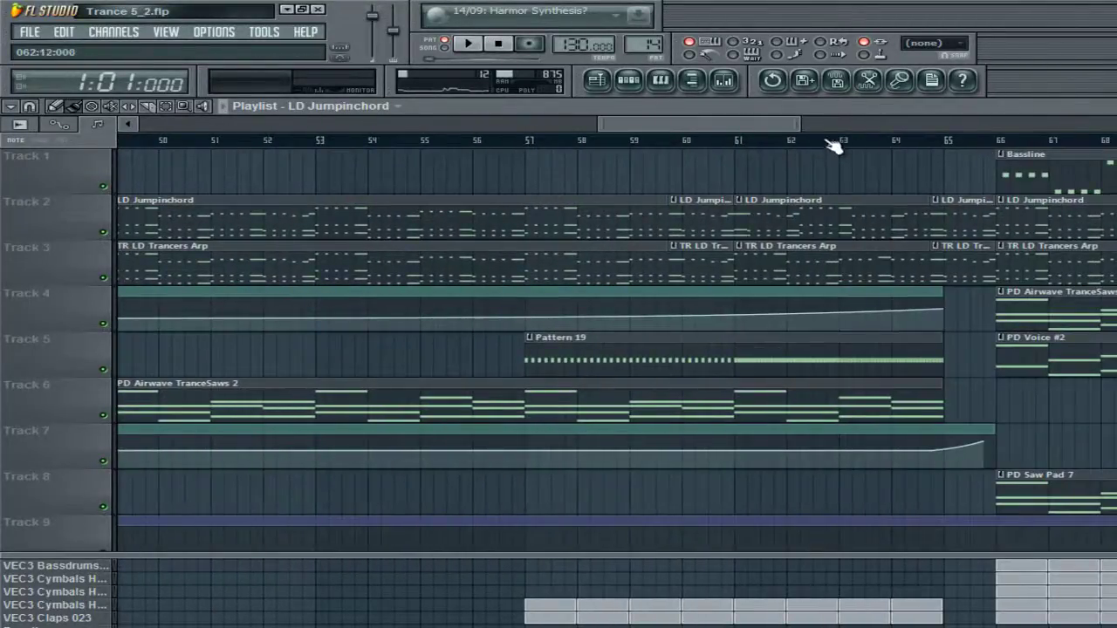
left_click_drag(779, 127, 756, 126)
left_click_drag(243, 141, 1112, 142)
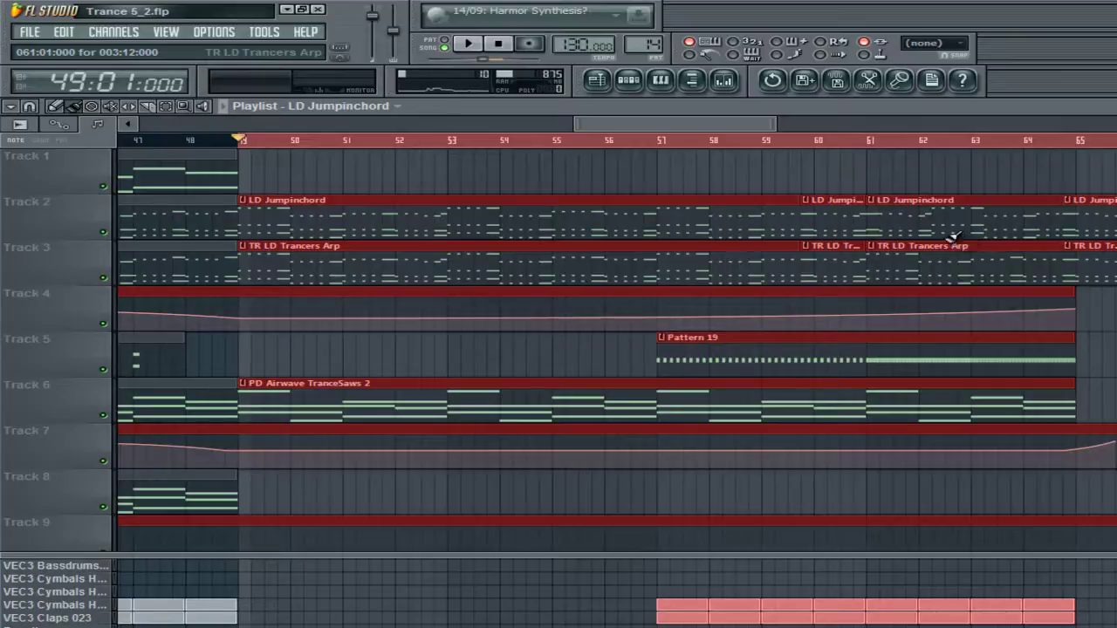
Step: Select bars 33 to 49 in the playlist and review that section's tracks, including the sweeps, zoomed in and in overview
left_click_drag(725, 125, 583, 144)
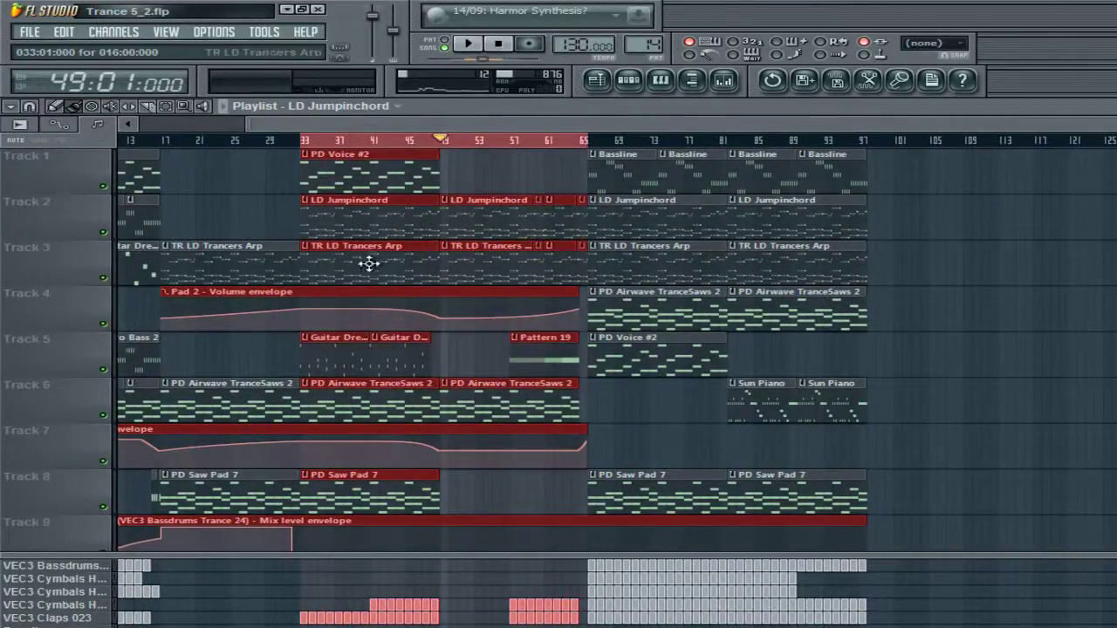
left_click_drag(307, 140, 436, 154)
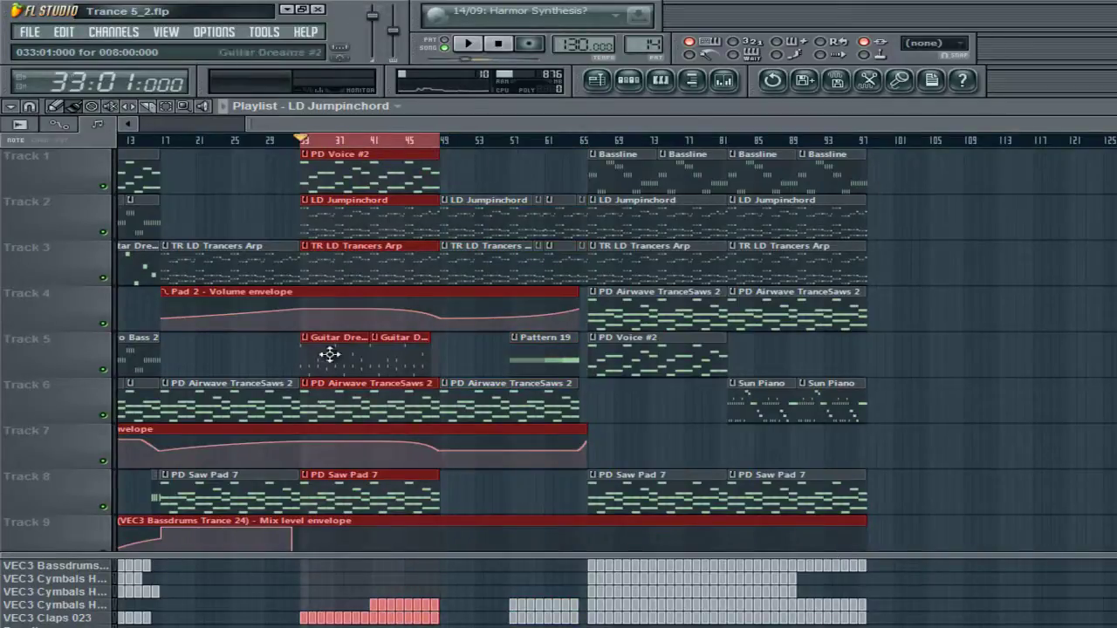
scroll(331, 384, "down", 3)
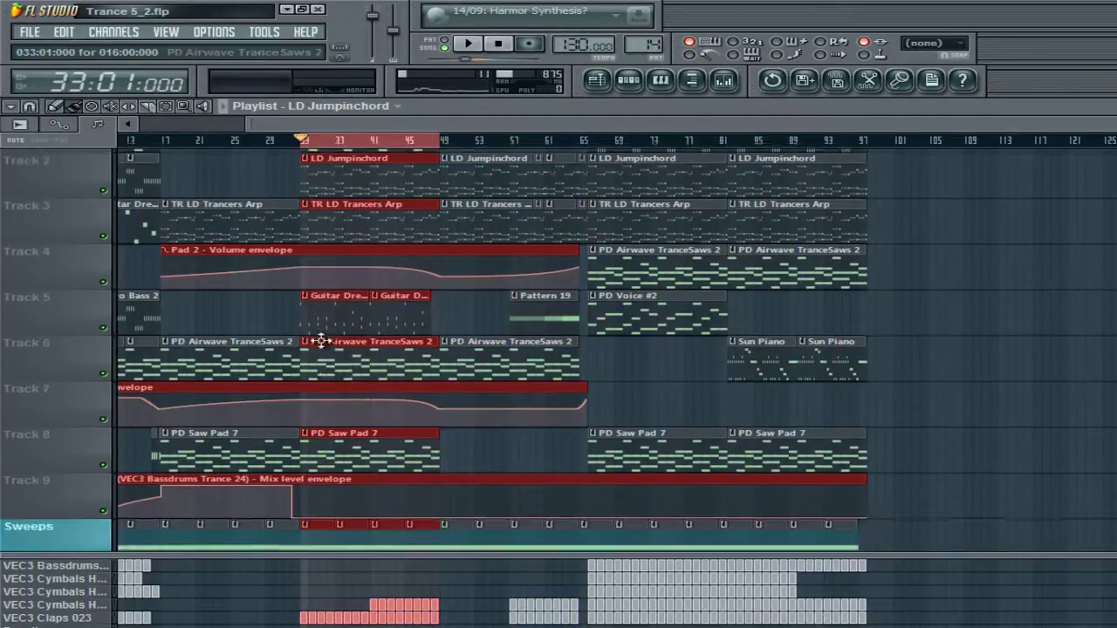
scroll(410, 362, "up", 3)
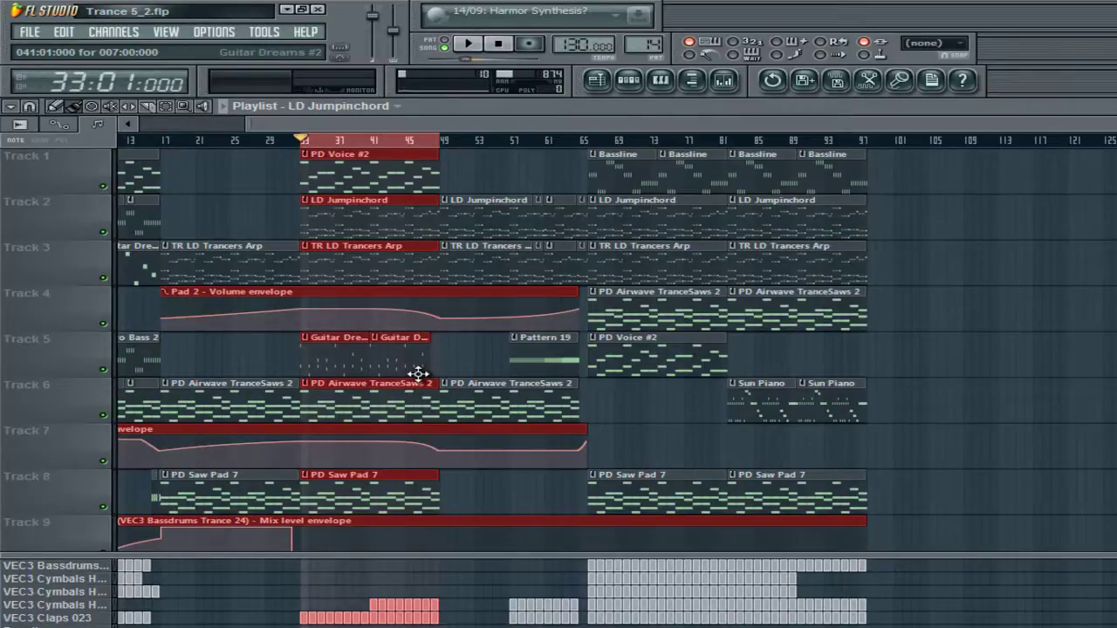
scroll(419, 373, "up", 3)
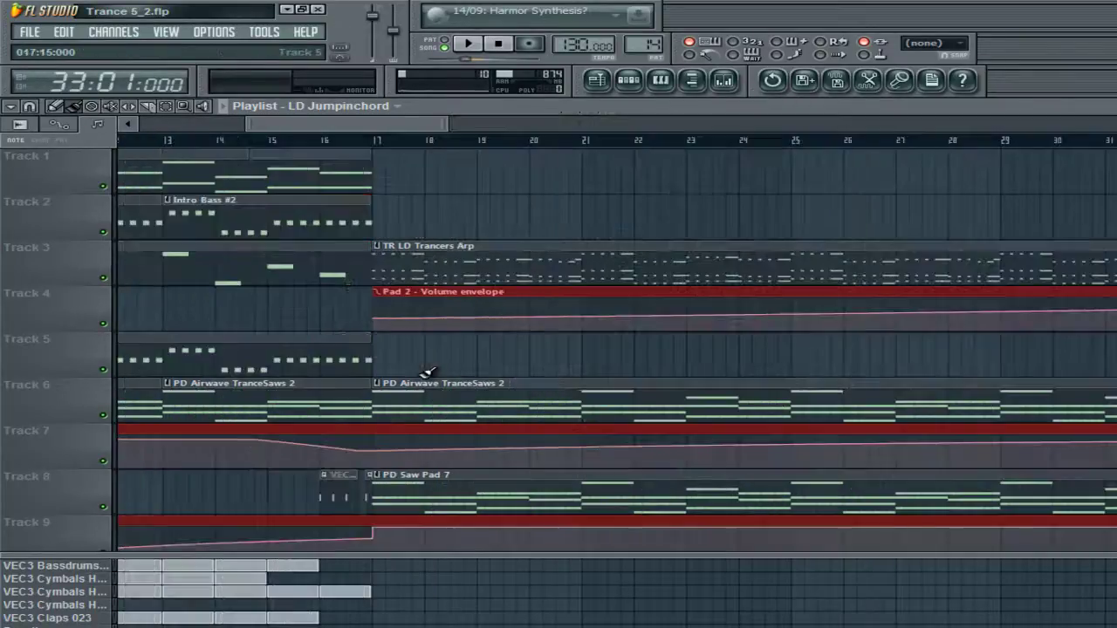
left_click_drag(404, 127, 563, 125)
scroll(562, 124, "right", 2)
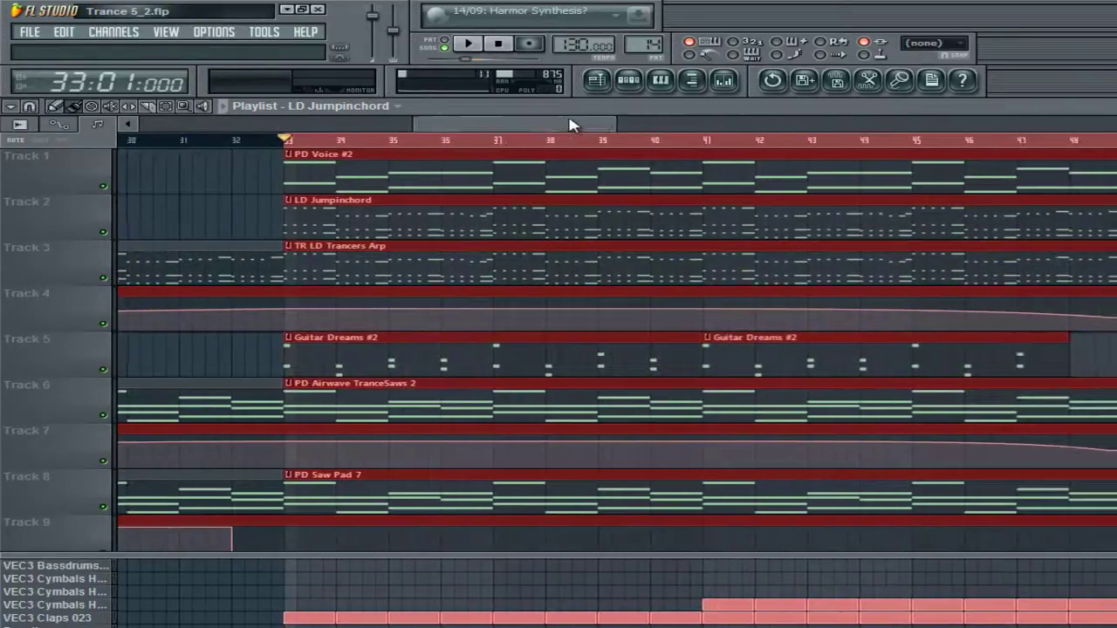
scroll(561, 125, "down", 4)
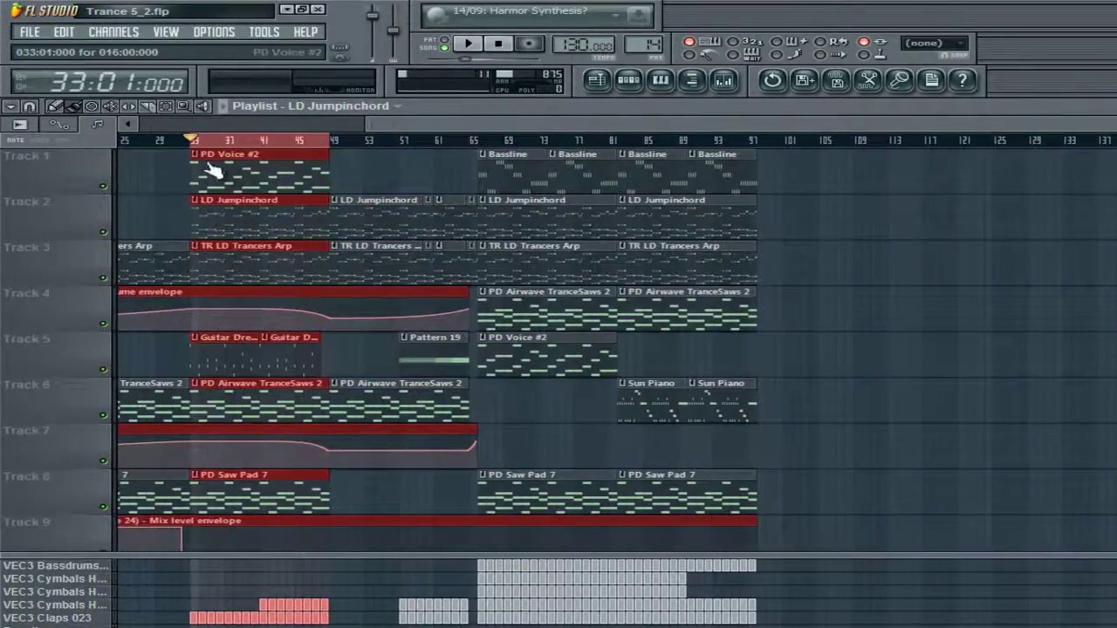
Step: Review the tracks of the bars 33 to 49 section, including the LD Jumpinchord volume envelope
scroll(509, 142, "left", 2)
scroll(375, 364, "down", 3)
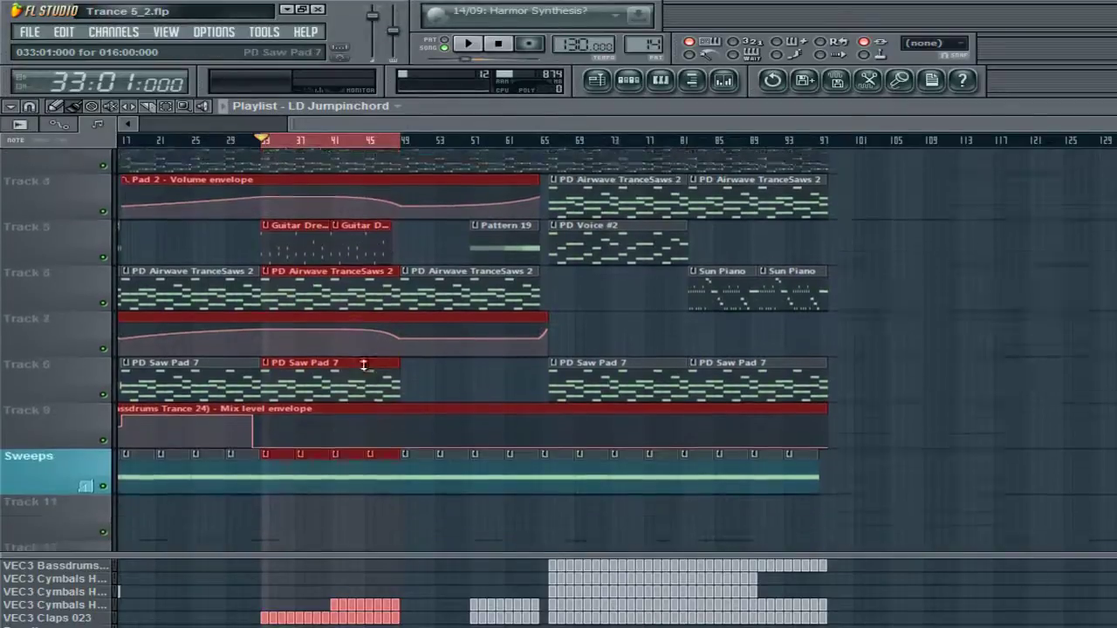
scroll(349, 376, "up", 3)
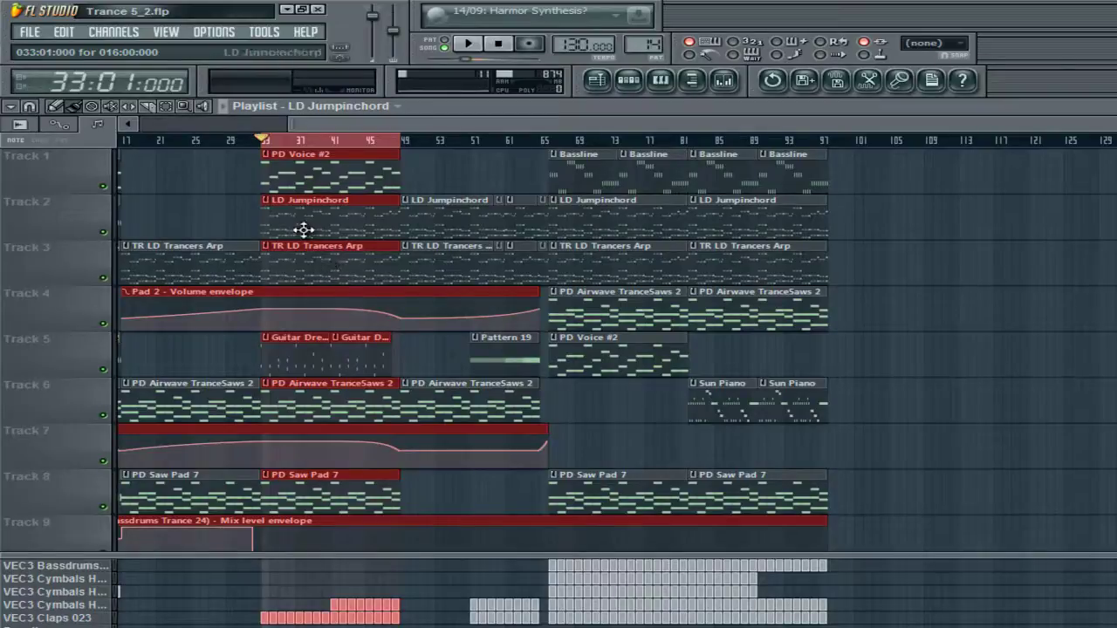
scroll(410, 229, "down", 6)
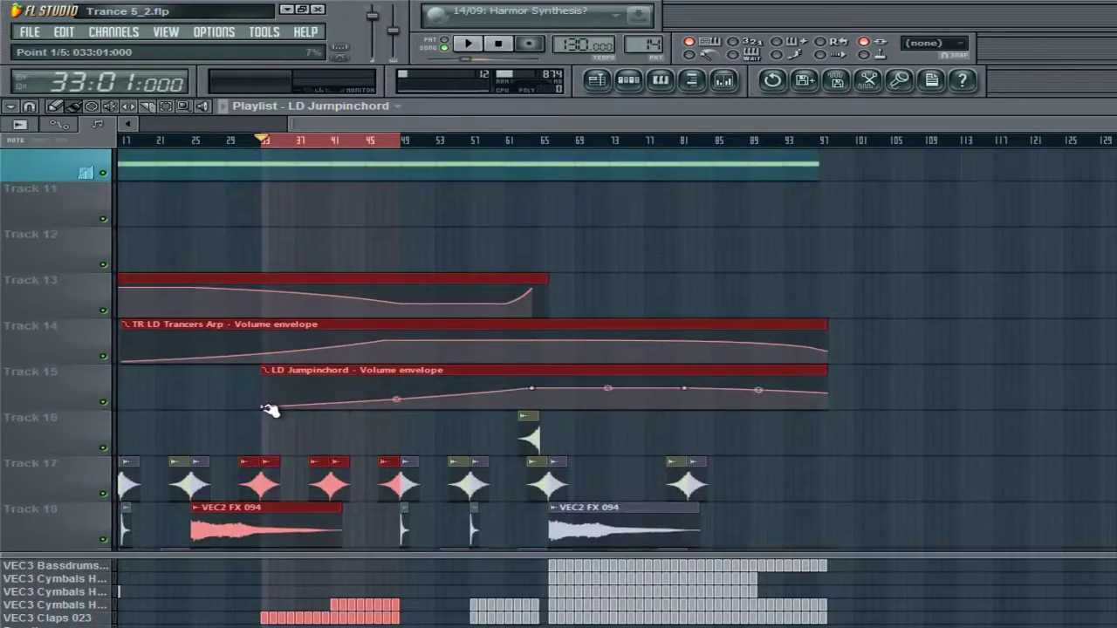
left_click(269, 407)
scroll(327, 320, "up", 3)
scroll(327, 320, "up", 4)
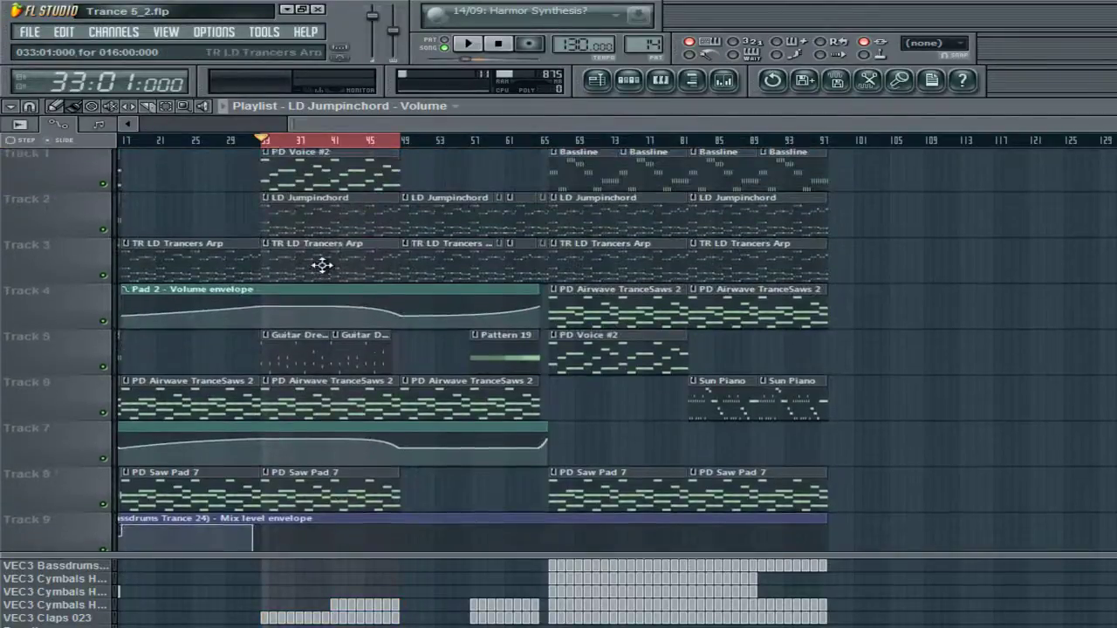
Step: Select bar 49 through bar 65 in the playlist, review that section's tracks, and zoom in on it
left_click_drag(410, 147, 548, 144)
scroll(450, 173, "down", 5)
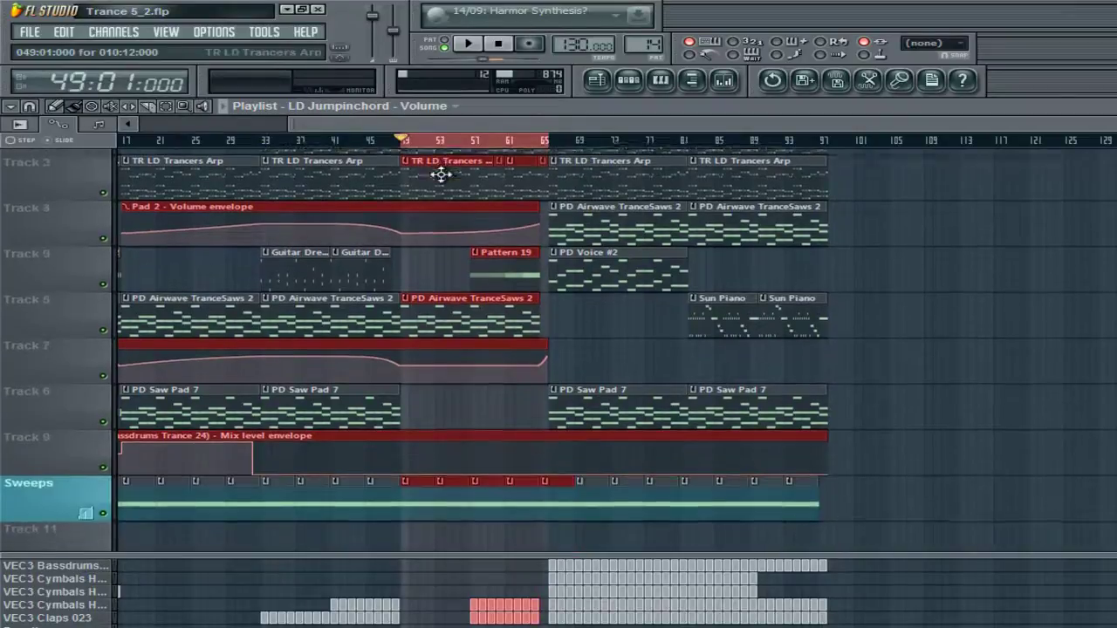
scroll(519, 312, "up", 5)
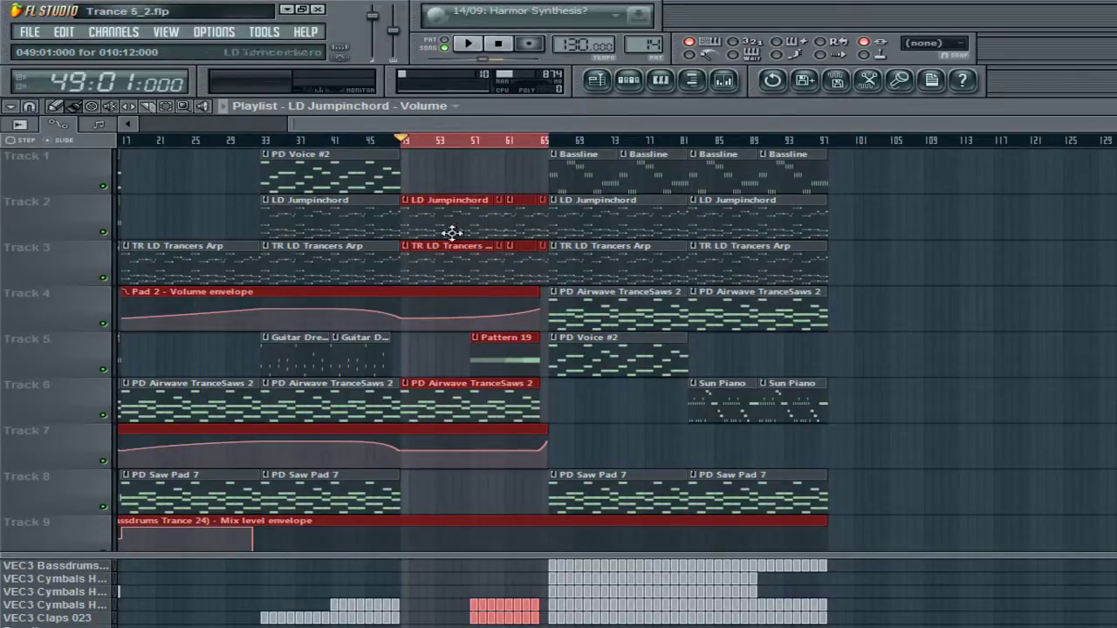
mouse_move(505, 290)
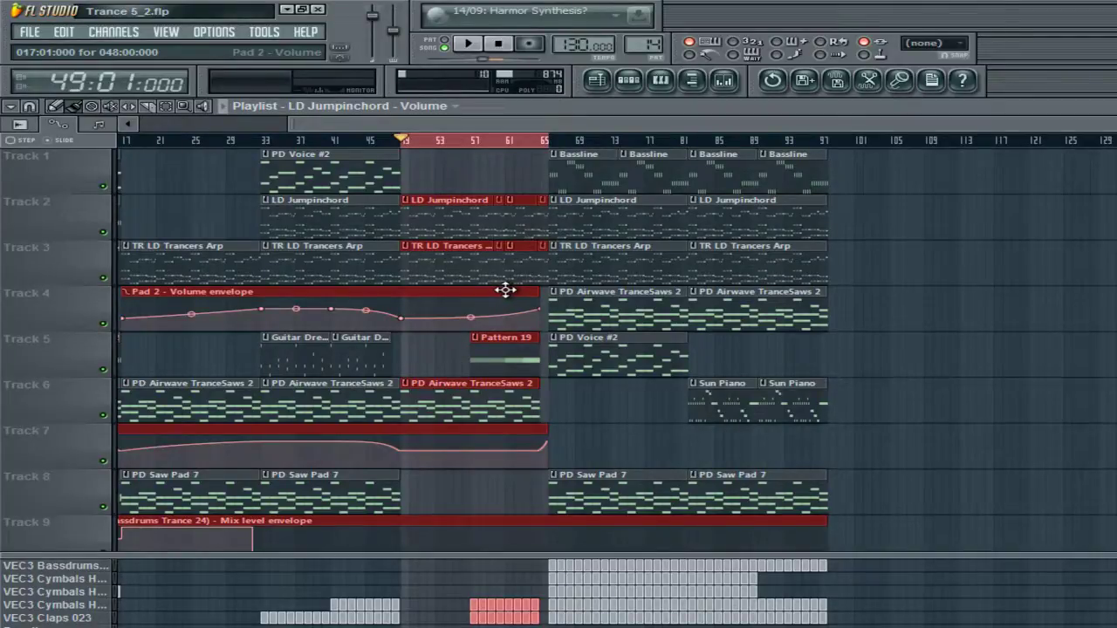
scroll(444, 129, "up", 5)
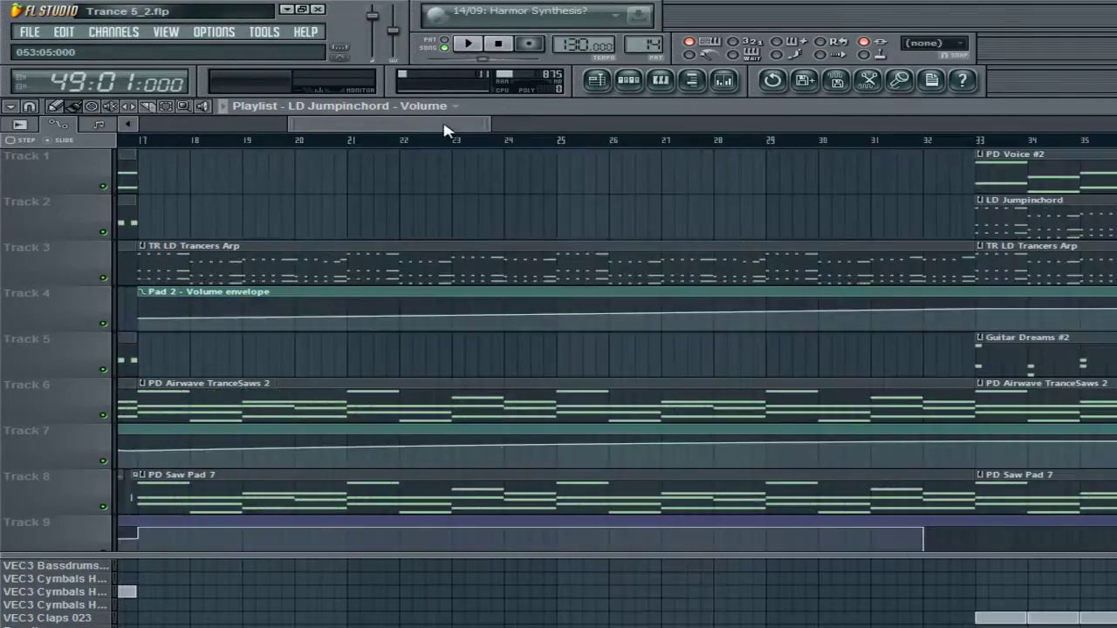
left_click_drag(443, 129, 730, 122)
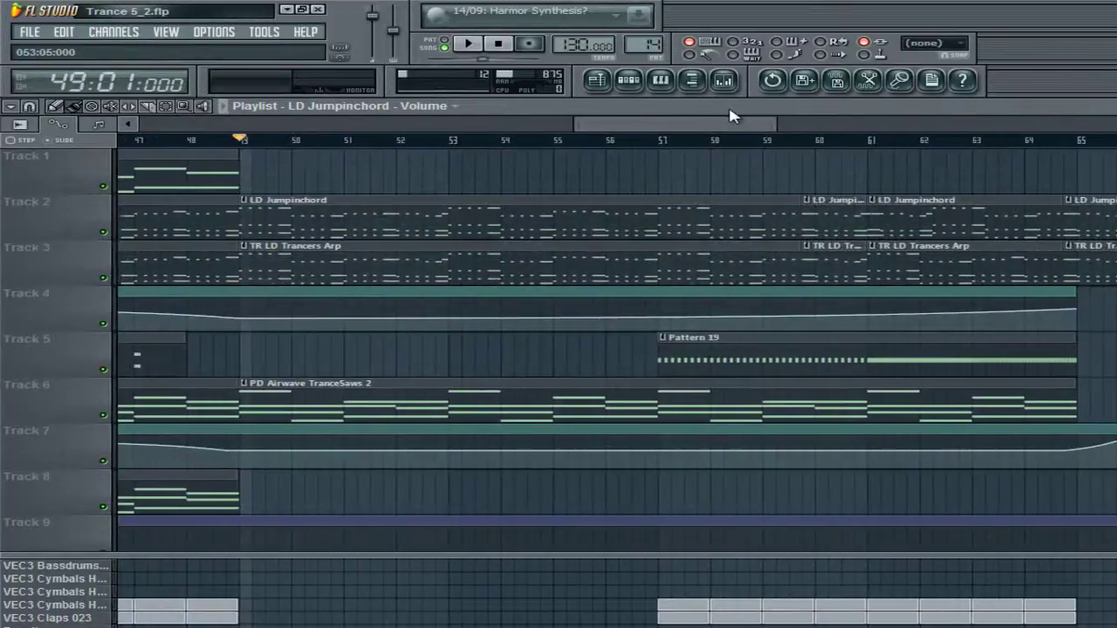
Step: Open the Pattern 19 kick build-up in the piano roll and examine its note spacing from start to end
double_click(654, 354)
scroll(409, 137, "down", 3)
scroll(811, 140, "down", 3)
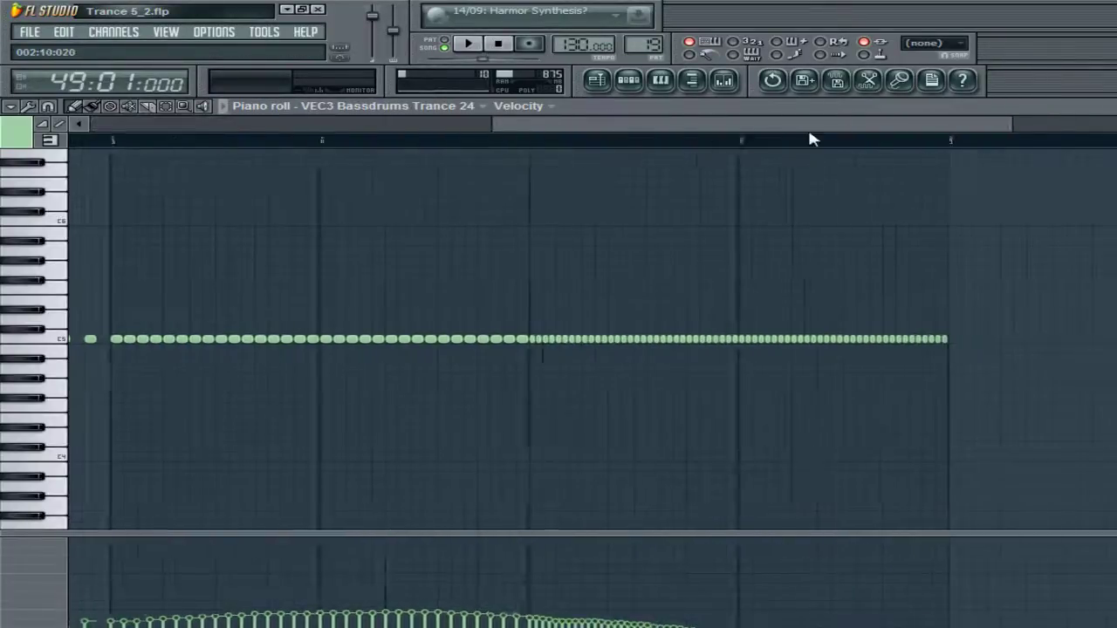
scroll(309, 156, "up", 3)
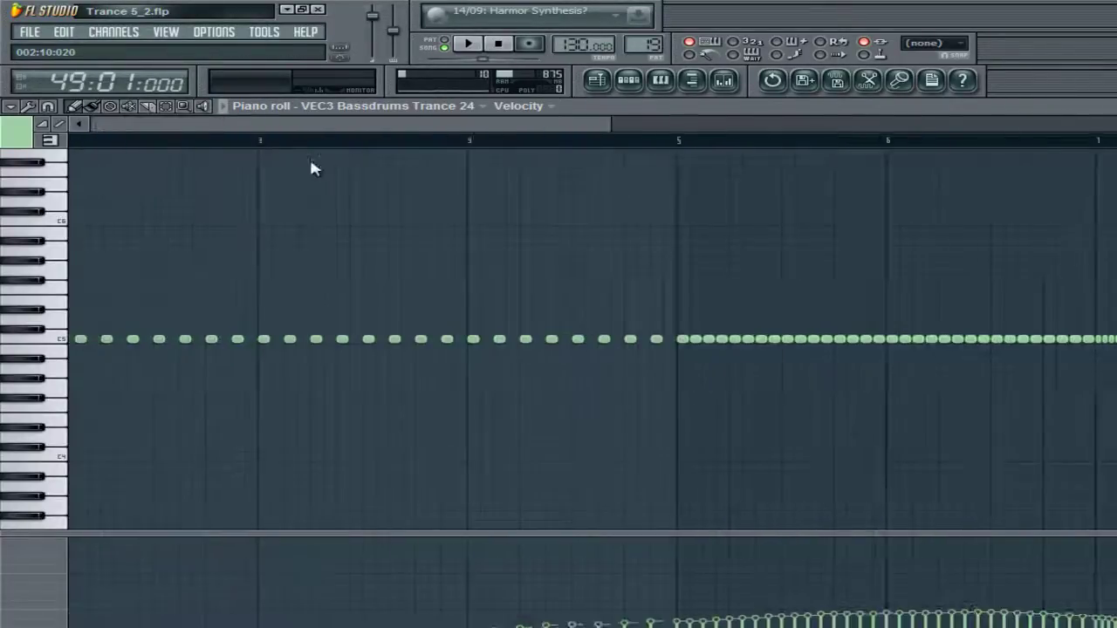
Step: Play the VEC3 Bassdrums Trance 24 roll from bar 3, follow it through the faster notes, and stop playback
left_click(496, 140)
key("space")
scroll(551, 131, "right", 2)
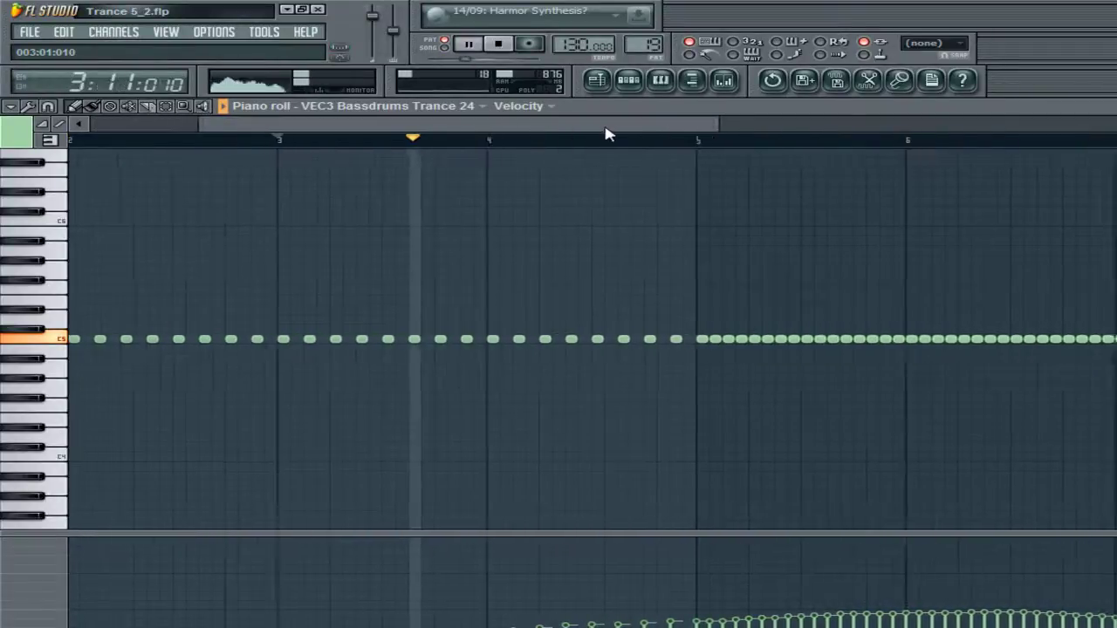
left_click_drag(608, 133, 759, 130)
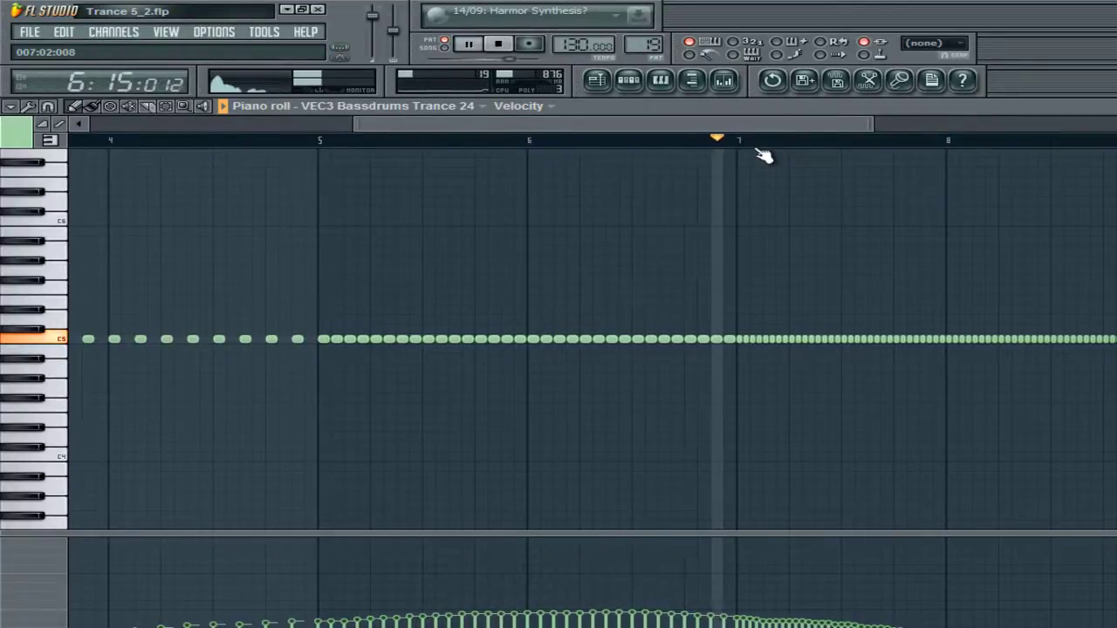
left_click(502, 44)
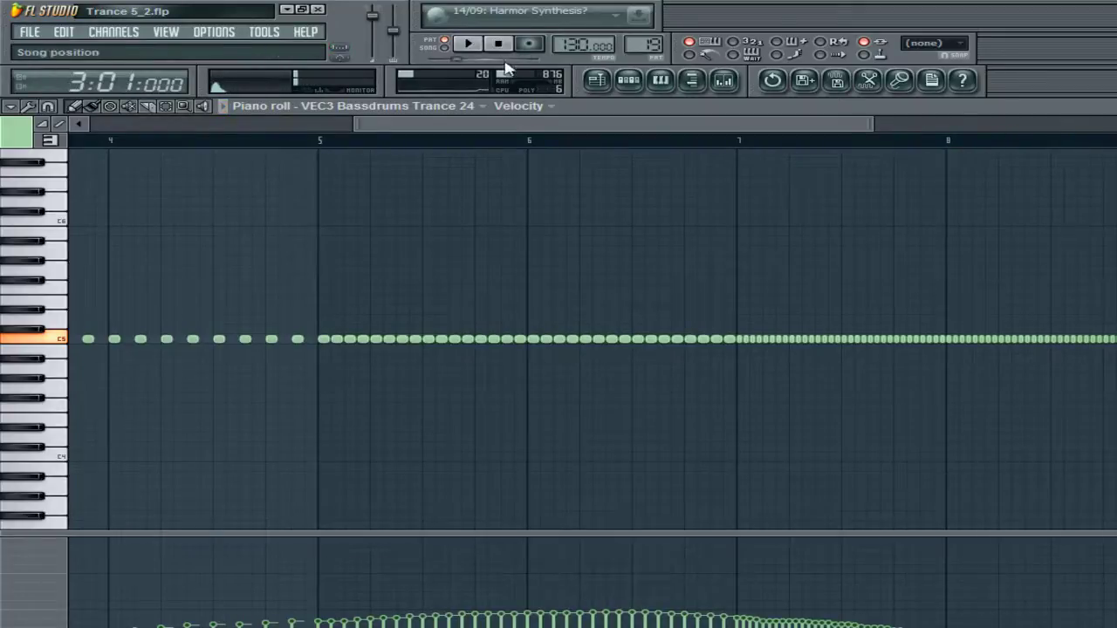
Step: Enlarge the velocity area of the kick roll and examine the velocity curve across the whole pattern
left_click_drag(506, 125, 412, 116)
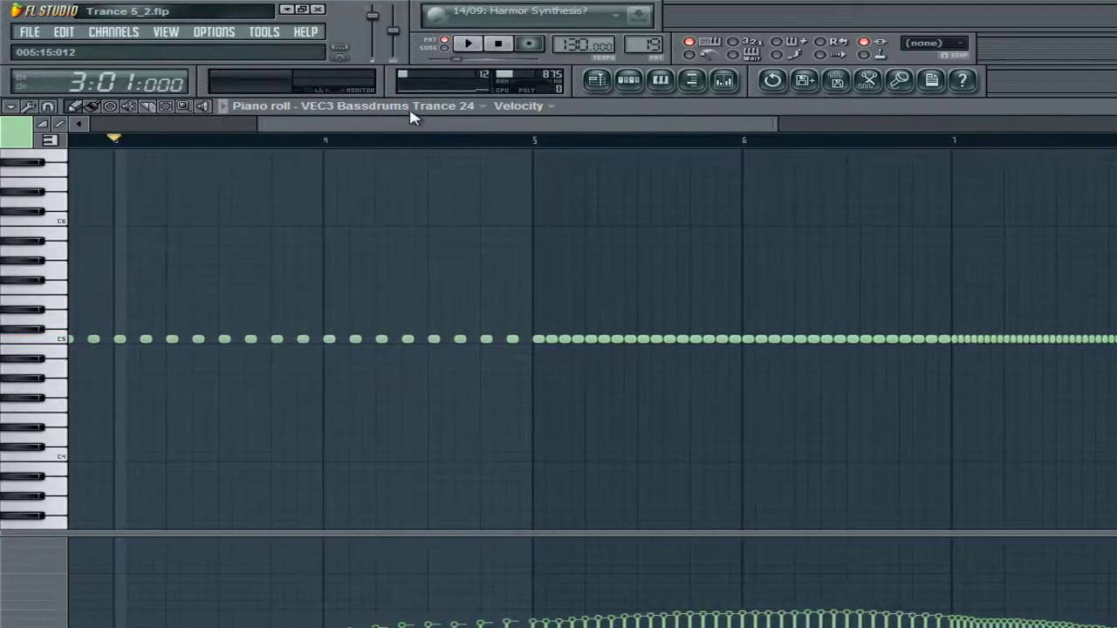
scroll(407, 199, "down", 4)
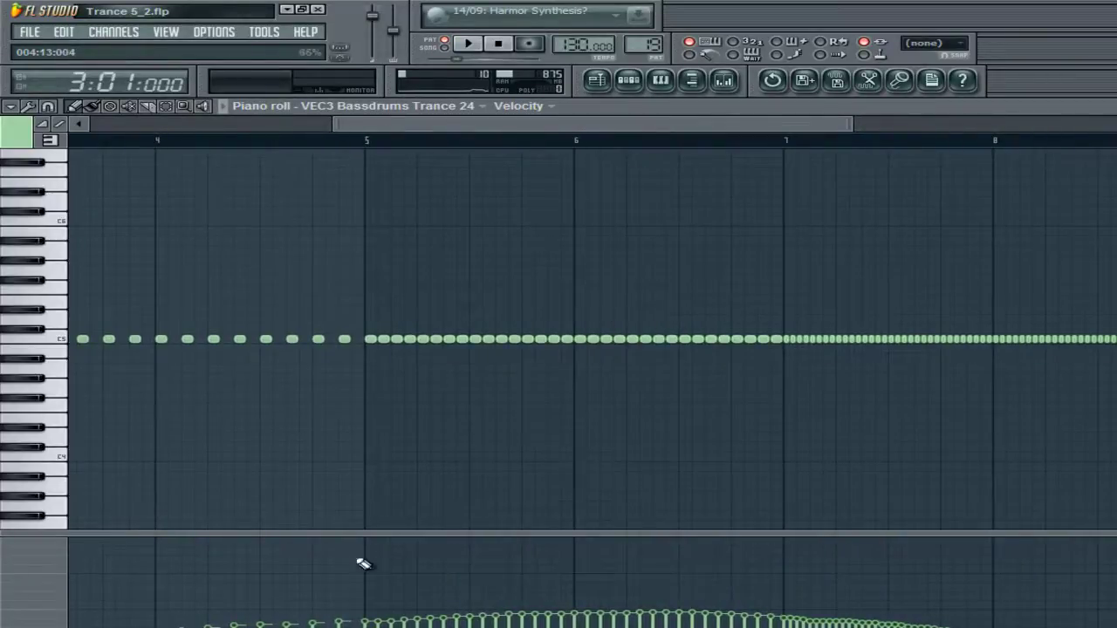
left_click_drag(387, 531, 381, 349)
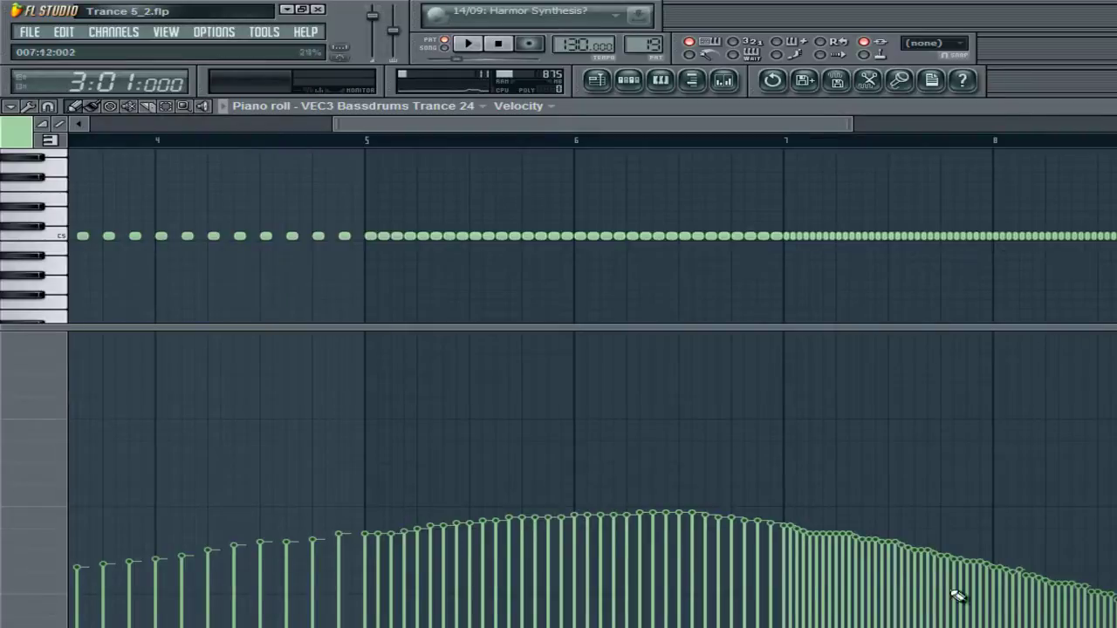
scroll(380, 143, "up", 12)
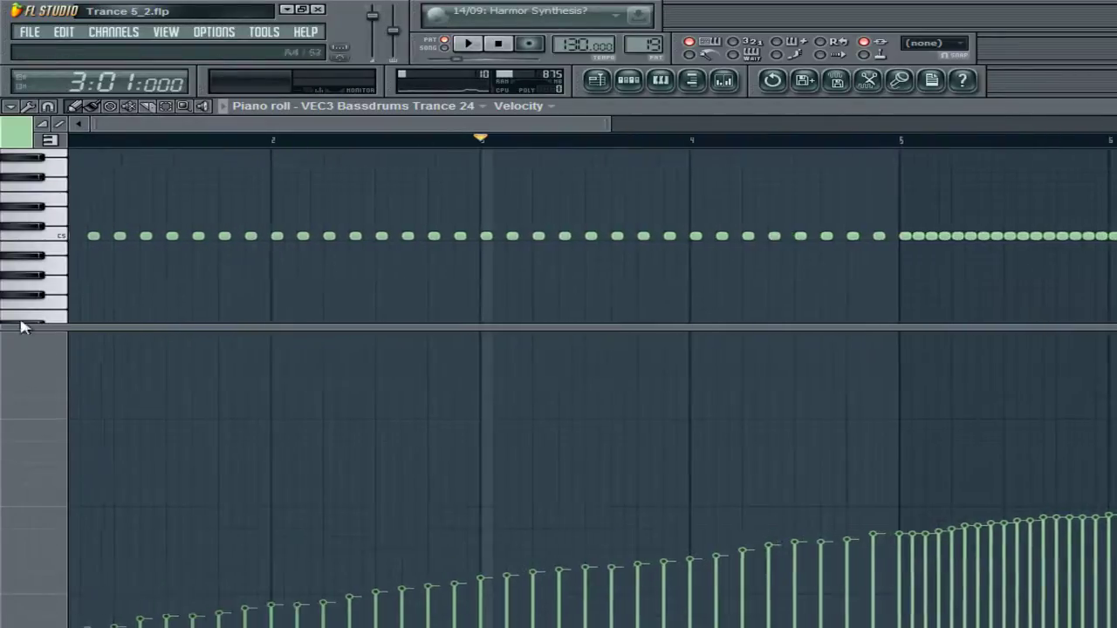
Step: Return to the playlist, reselect bar 49 through bar 65, and examine its patterns, sweeps, cymbals and claps
key("F7")
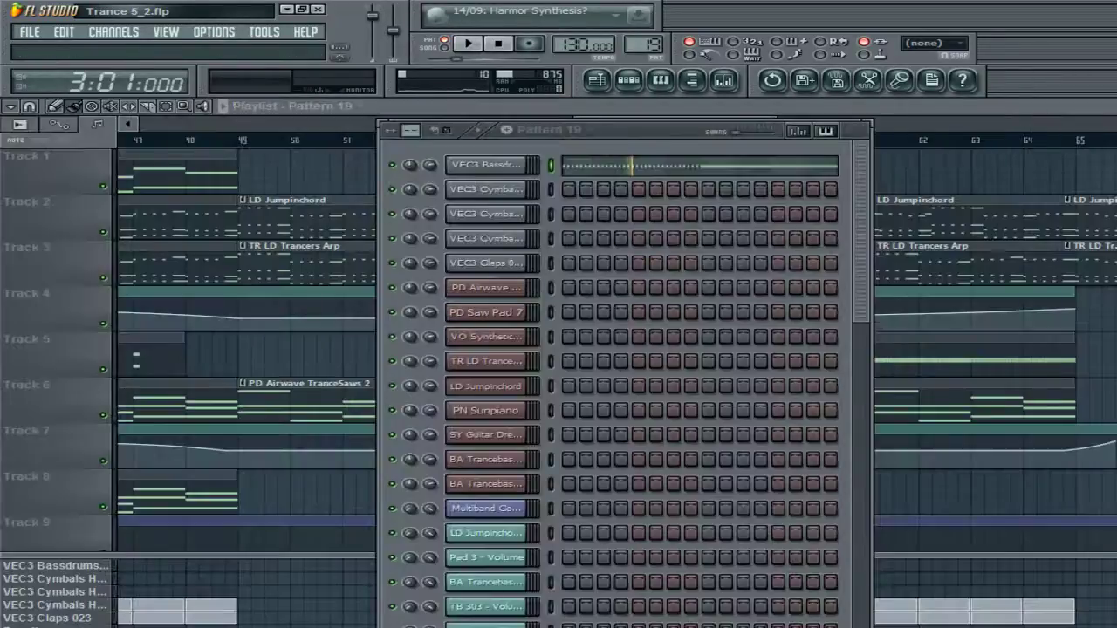
key("F6")
mouse_move(690, 130)
left_mouse_down()
mouse_move(563, 131)
mouse_move(680, 121)
left_mouse_up()
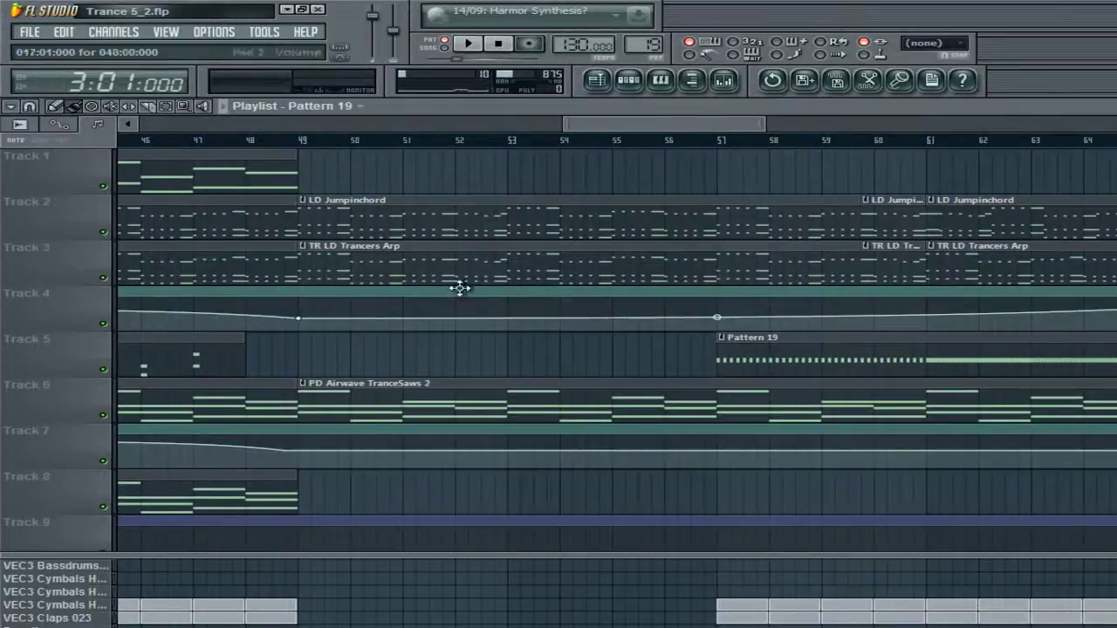
left_click_drag(309, 145, 1113, 148)
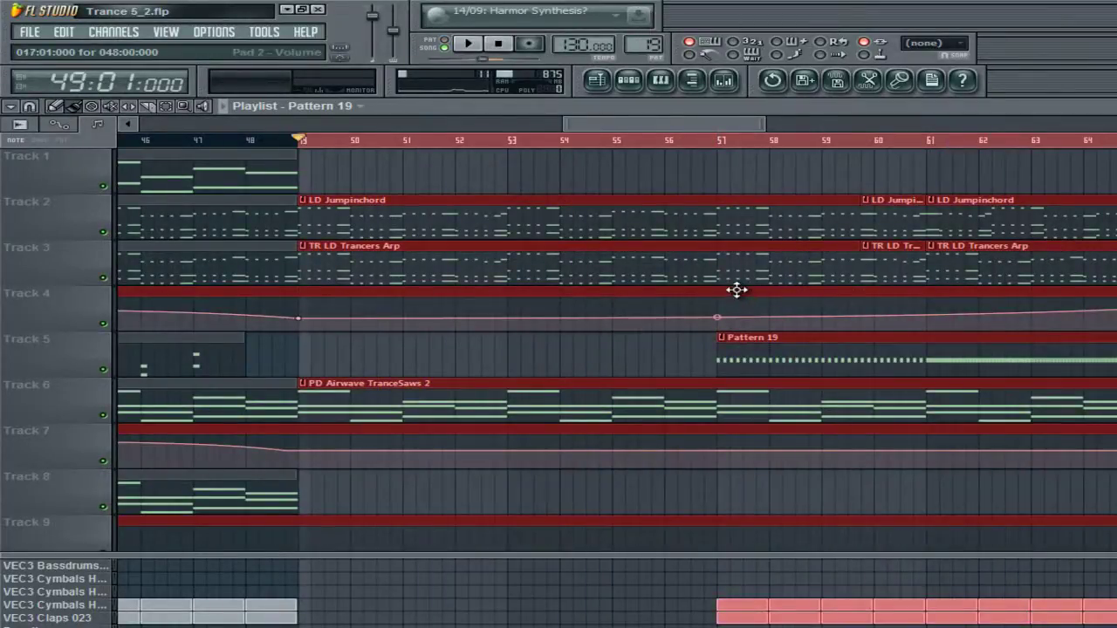
scroll(738, 284, "down", 2)
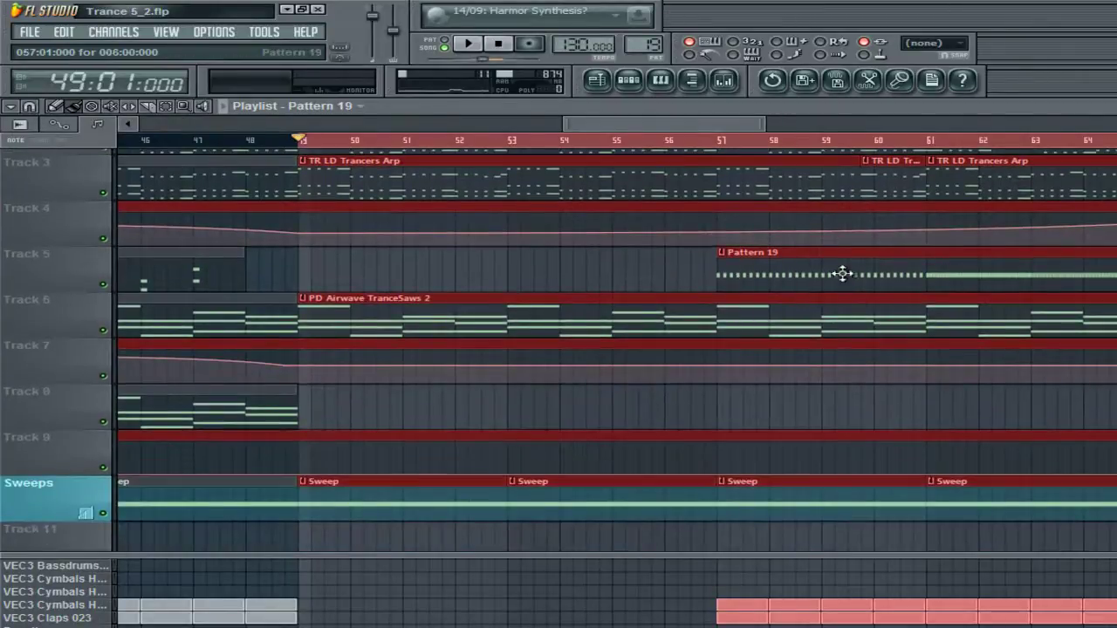
left_click(720, 601)
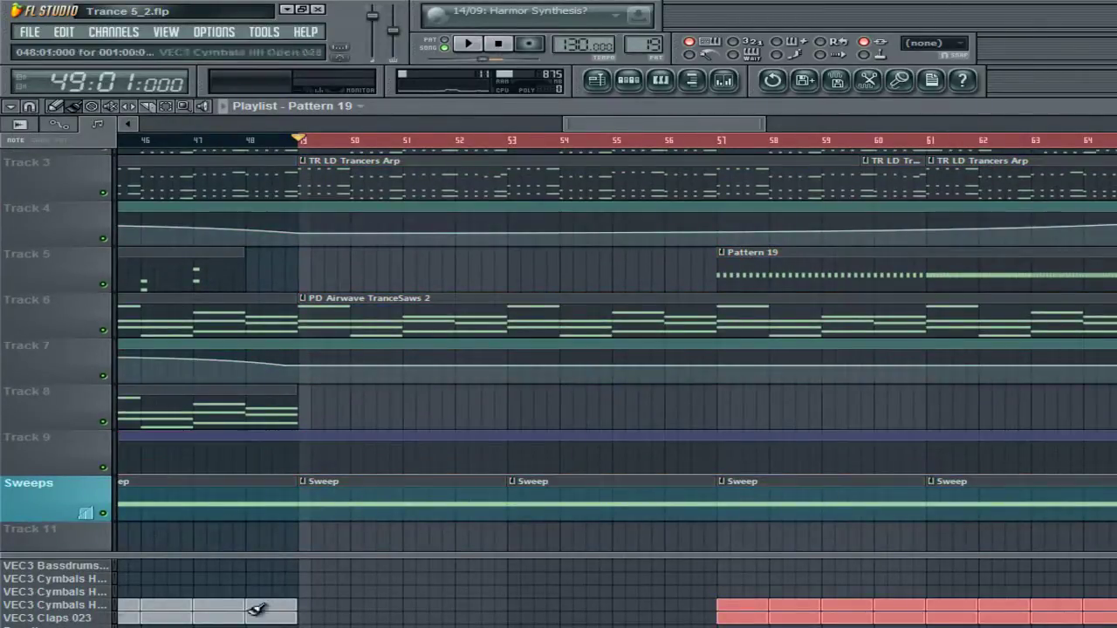
Step: Examine the effect clips around bar 49 and inspect the channel settings of the VEC3 FX Reverbkicks 21 sample
scroll(823, 506, "up", 2)
scroll(509, 445, "down", 12)
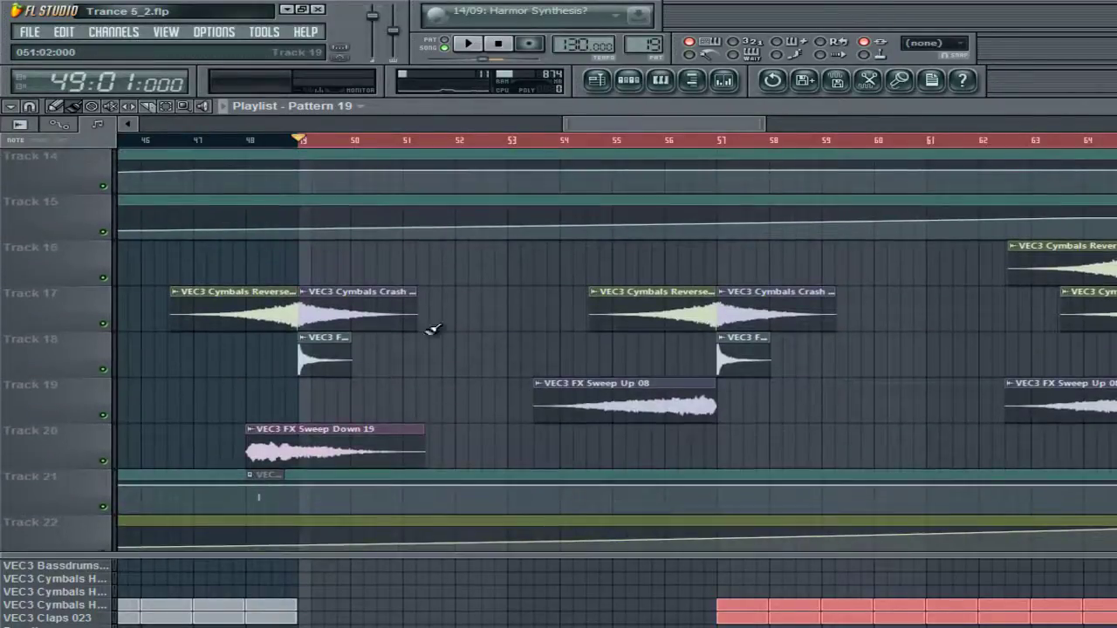
left_click_drag(892, 242, 130, 458)
left_click_drag(382, 335, 325, 372)
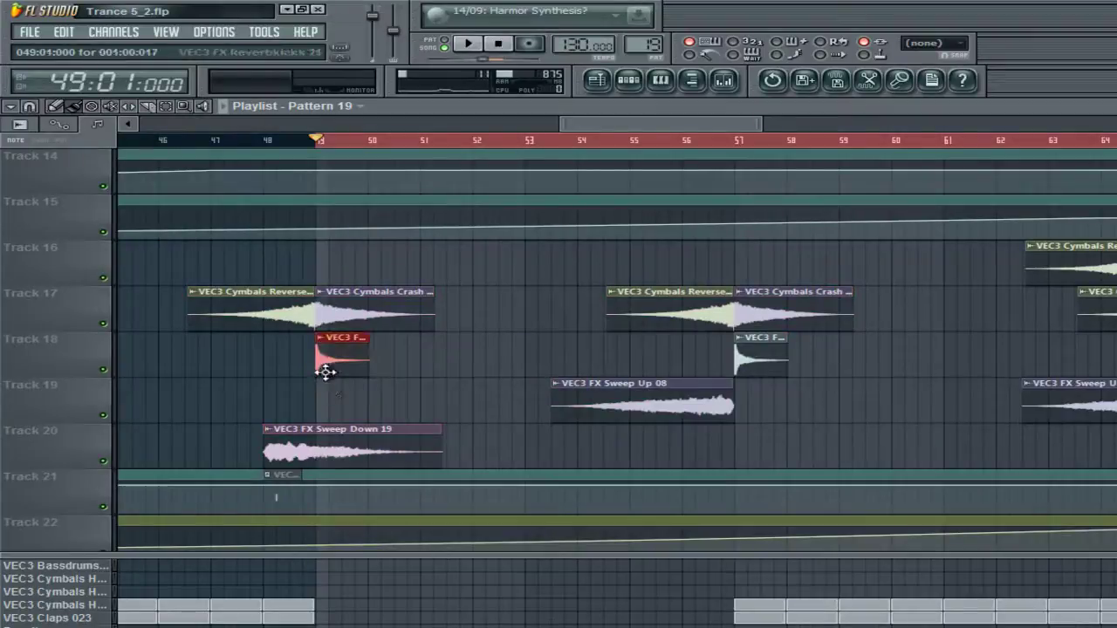
double_click(330, 368)
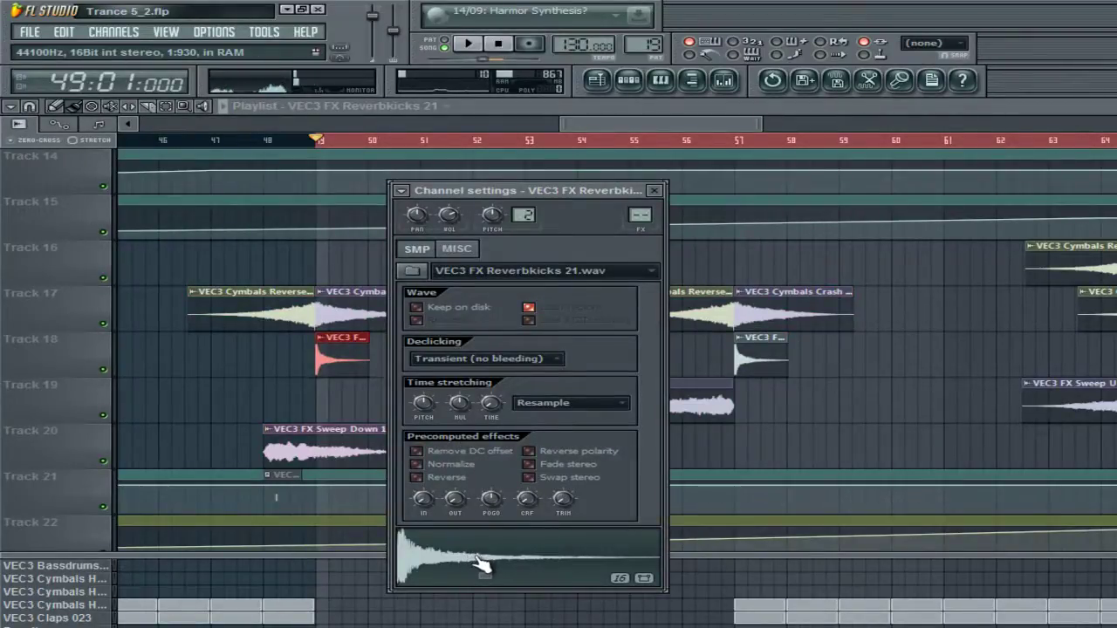
left_click(653, 190)
Step: Review the reverse cymbal, crash and sweep clips leading up to bar 66, and return to the upper tracks
scroll(617, 129, "right", 2)
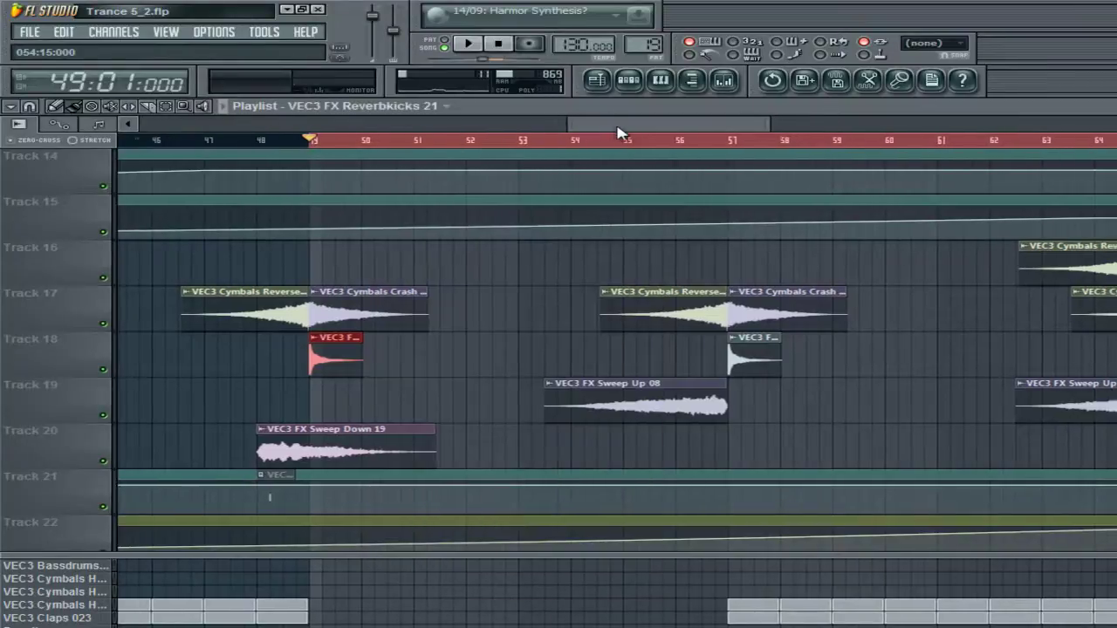
left_click_drag(617, 129, 653, 129)
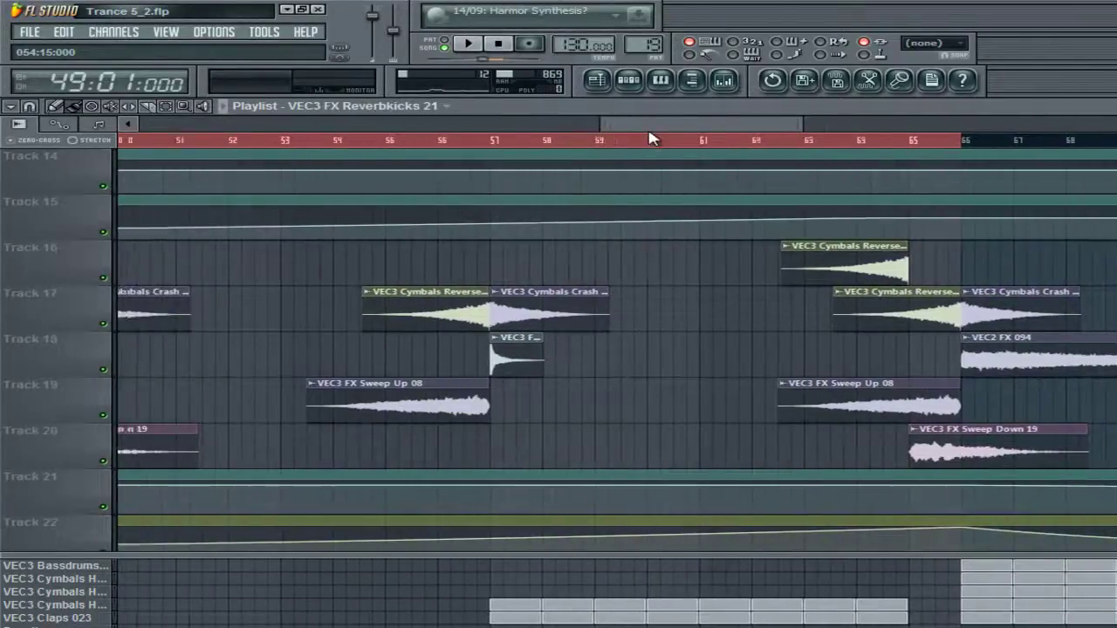
left_click_drag(847, 378, 861, 474)
left_click(694, 375)
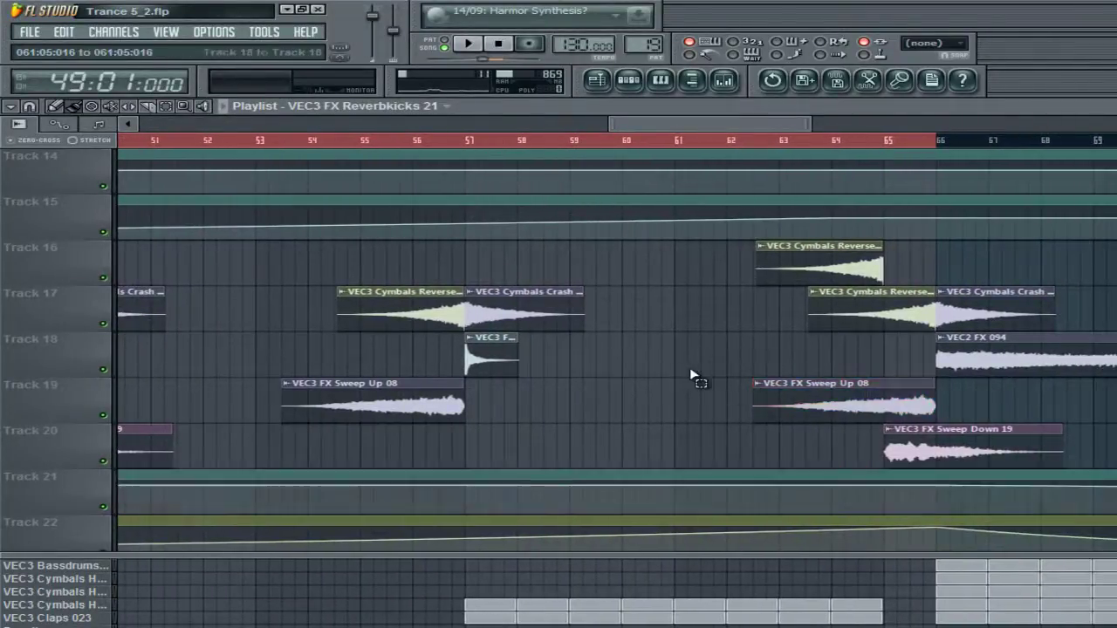
scroll(690, 376, "up", 5)
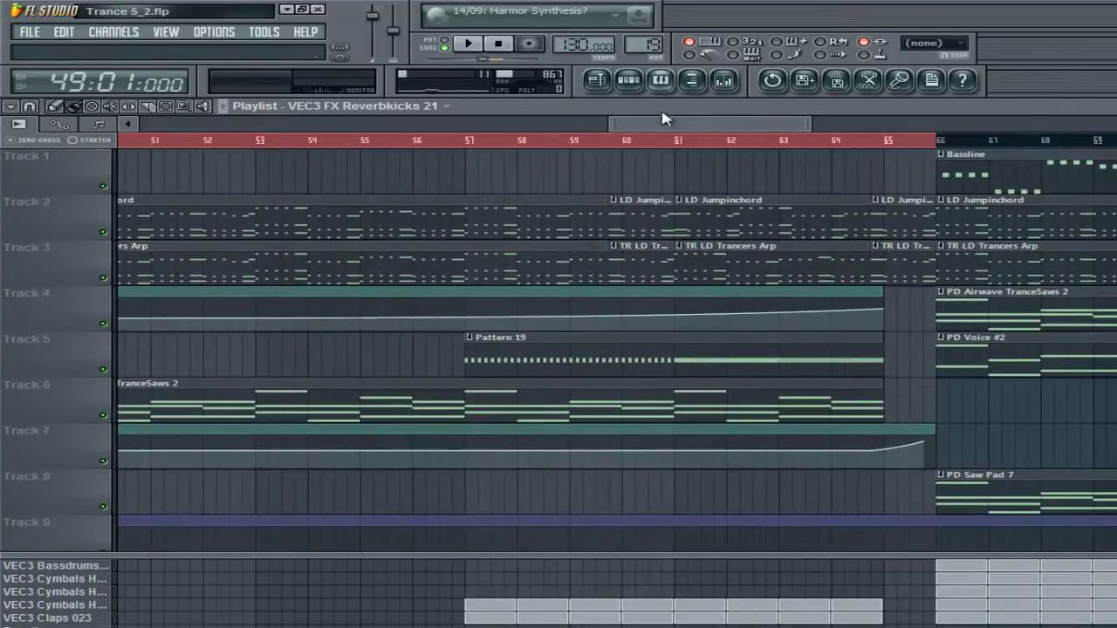
Step: Play the build-up from bar 49 to bar 66, following its patterns, automation curves and sweep clips, and stop playback
left_click_drag(663, 124, 623, 141)
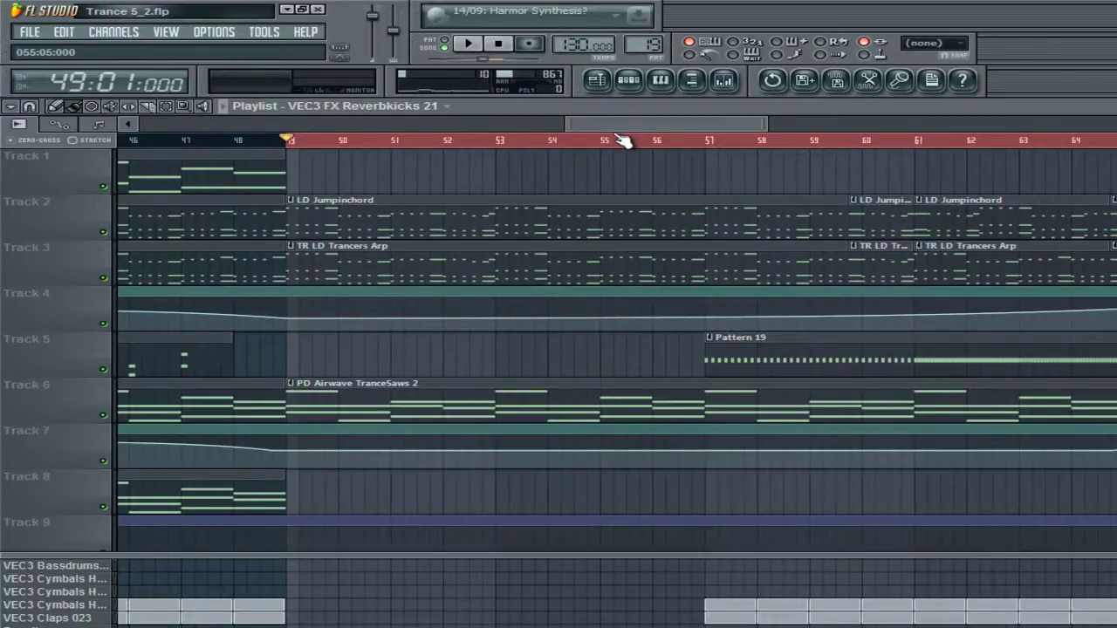
left_click(469, 45)
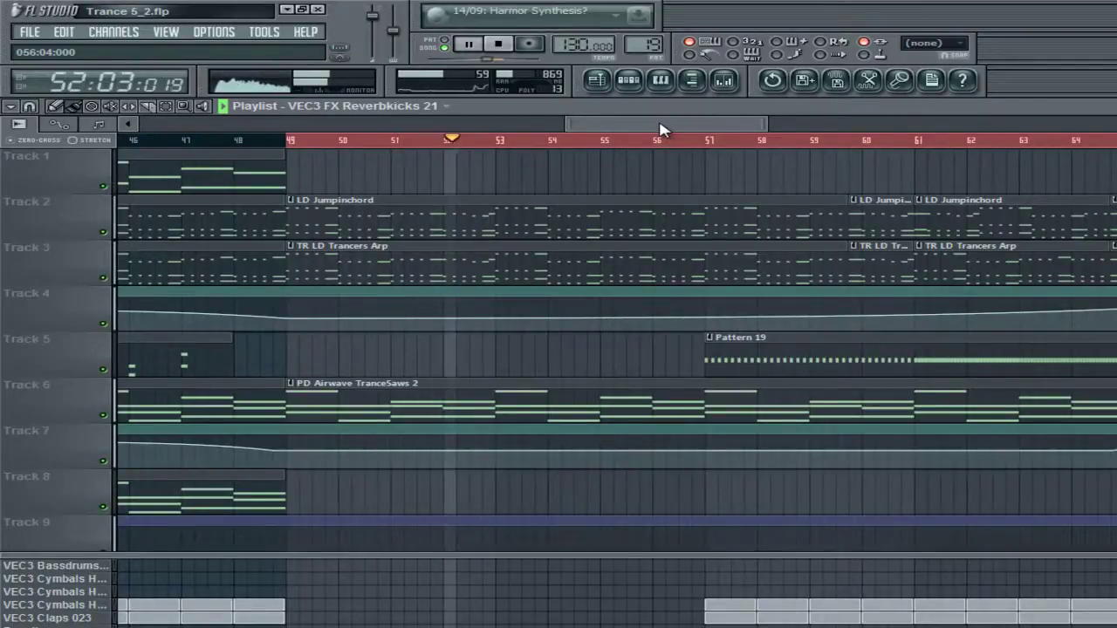
left_click_drag(659, 130, 689, 124)
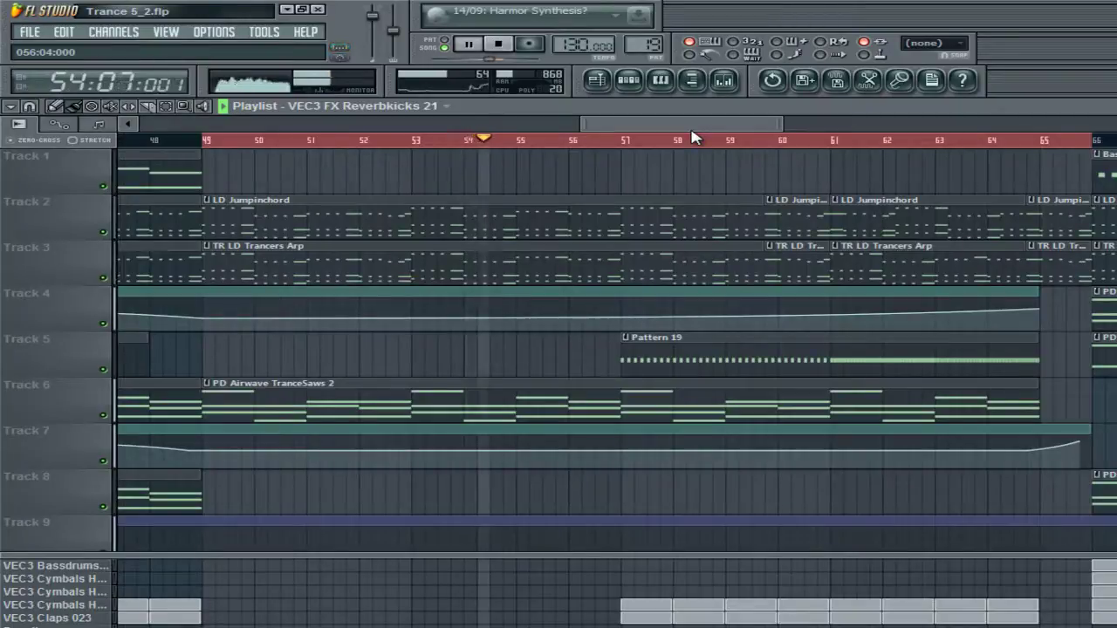
left_click_drag(688, 130, 703, 125)
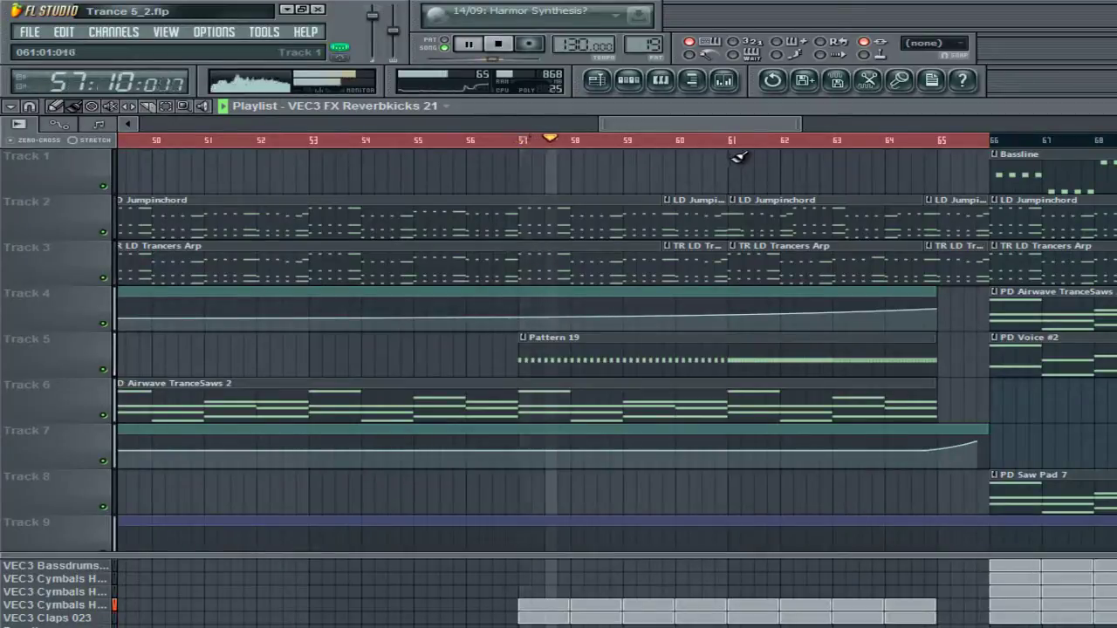
left_click_drag(717, 120, 727, 125)
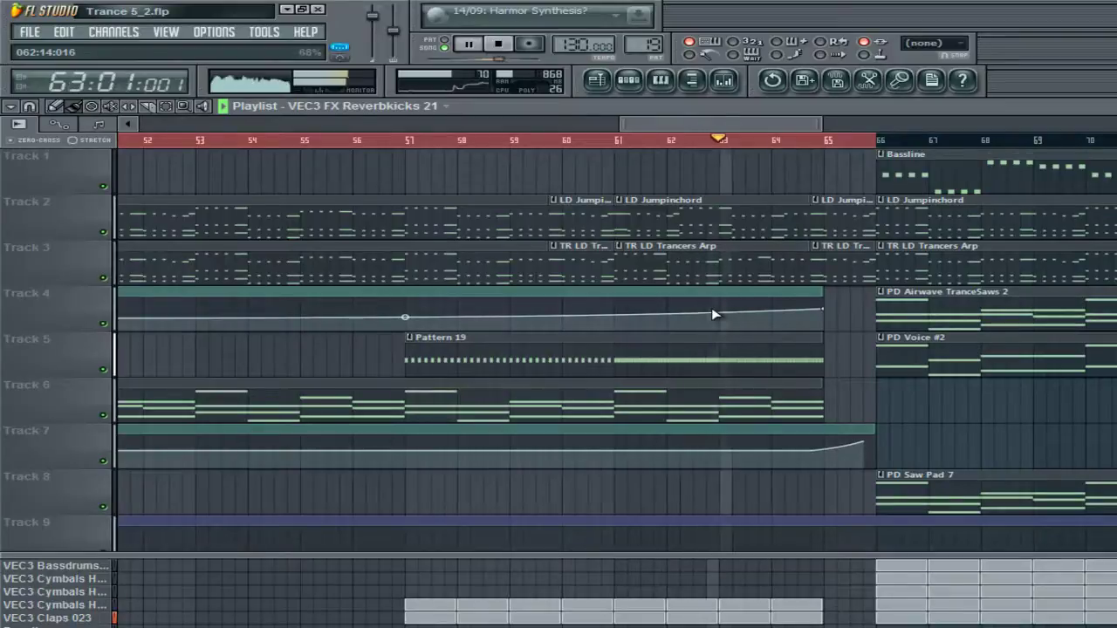
scroll(712, 310, "down", 10)
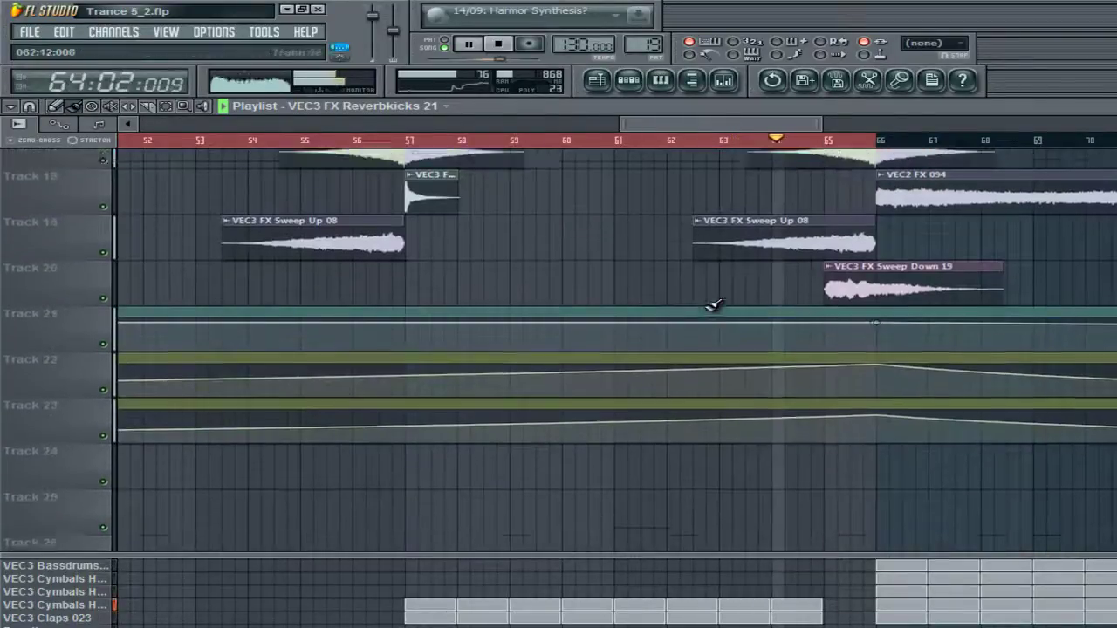
scroll(711, 305, "up", 10)
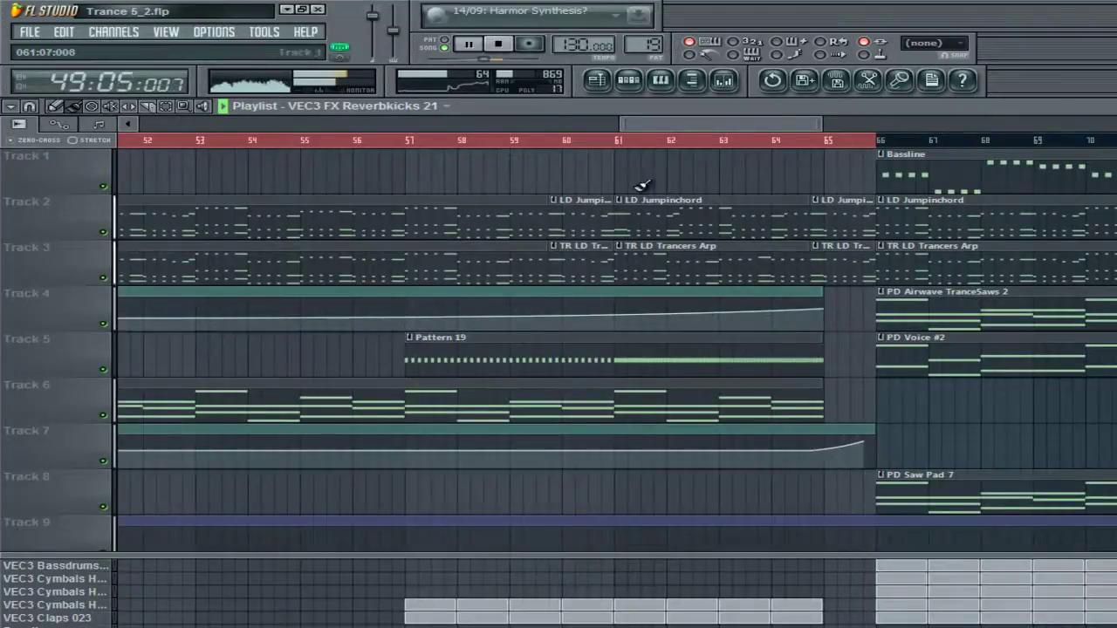
left_click(499, 43)
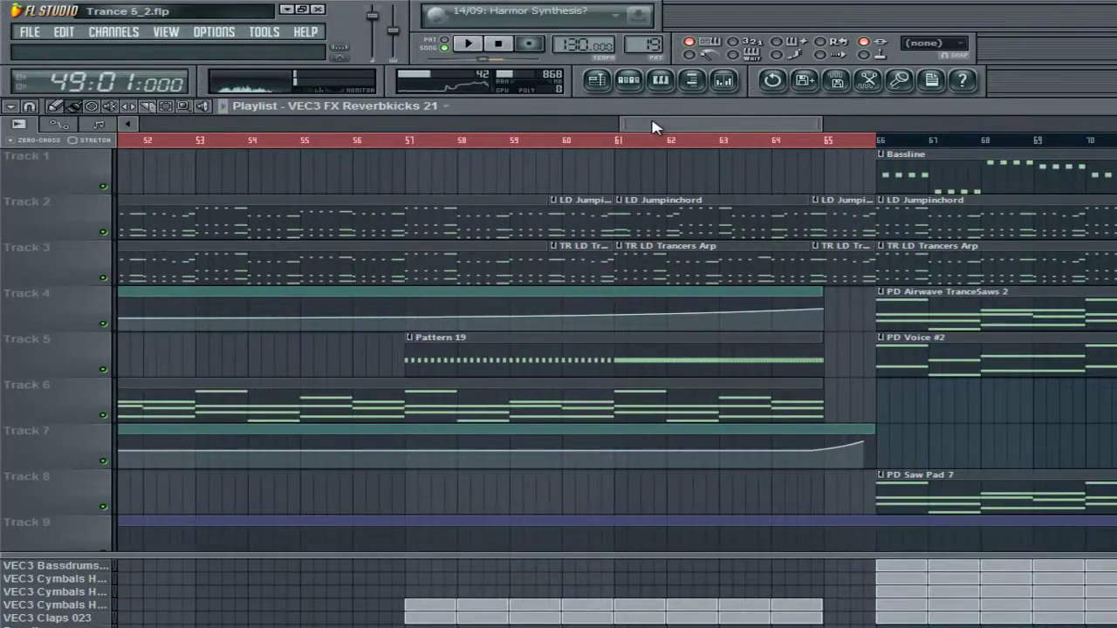
Step: Examine the sliced LD Jumpinchord and TR LD Trancers Arp clips around bars 57 to 65 and clear the bar selection
mouse_move(652, 128)
left_mouse_down()
mouse_move(619, 117)
mouse_move(631, 128)
left_mouse_up()
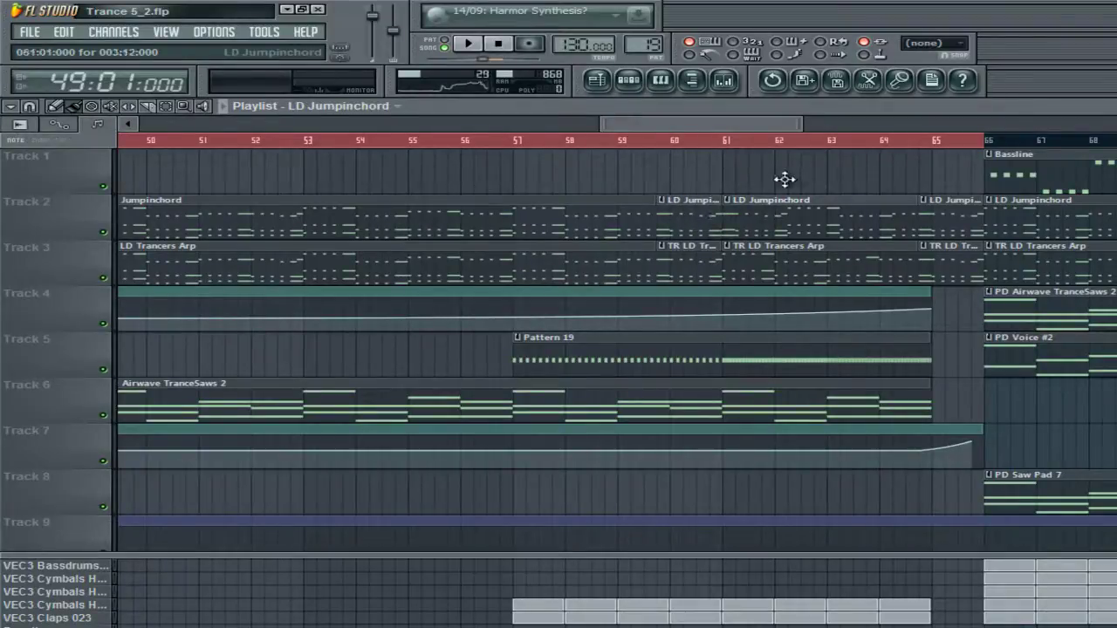
mouse_move(803, 261)
left_mouse_down()
mouse_move(798, 189)
mouse_move(796, 265)
left_mouse_up()
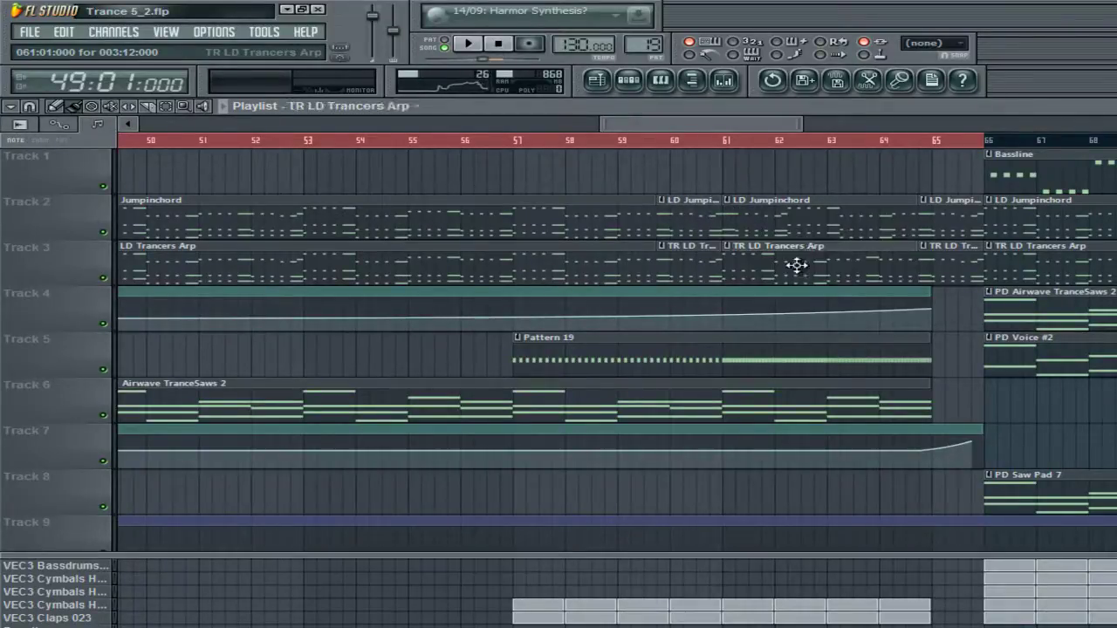
left_click_drag(628, 210, 743, 131)
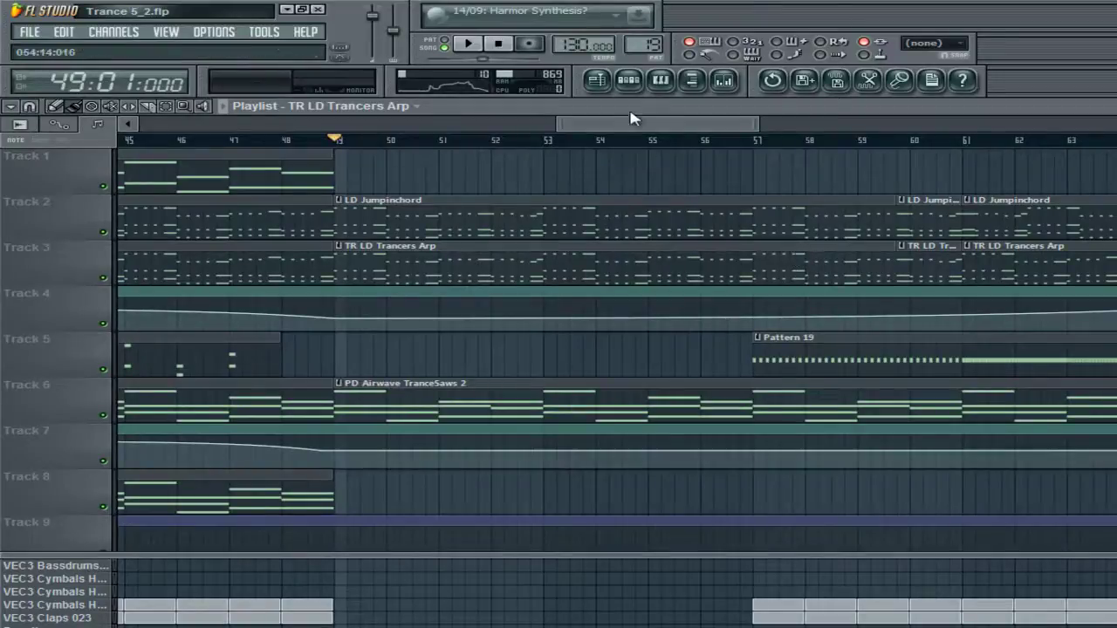
left_click_drag(630, 123, 660, 129)
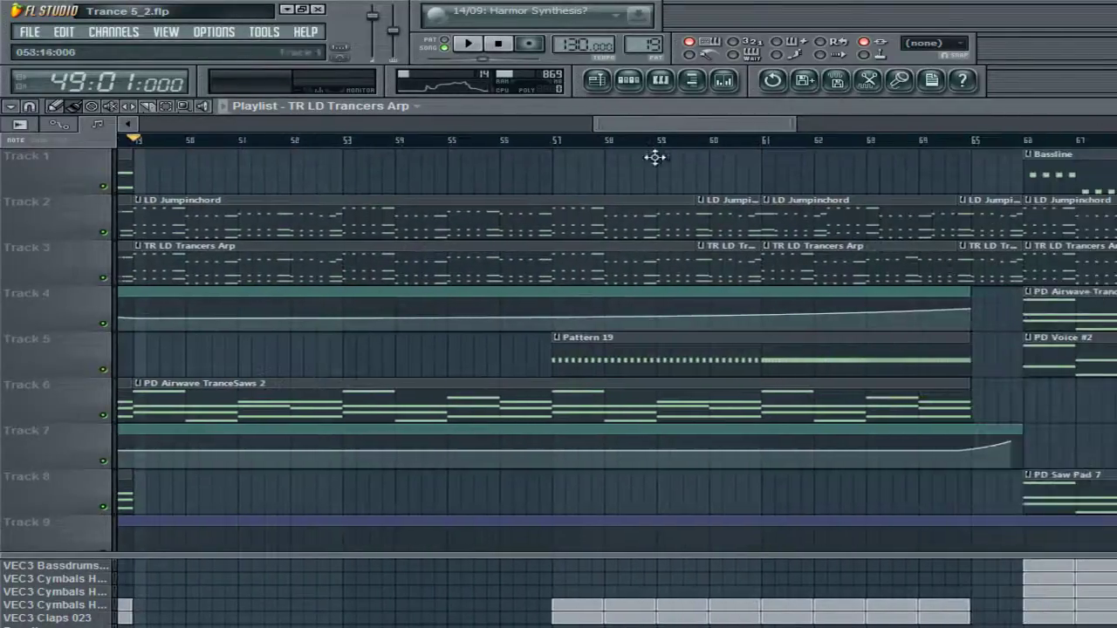
Step: Select bar 33 through bar 48 in the playlist, play the opening bars of that section, and stop playback
scroll(504, 145, "left", 10)
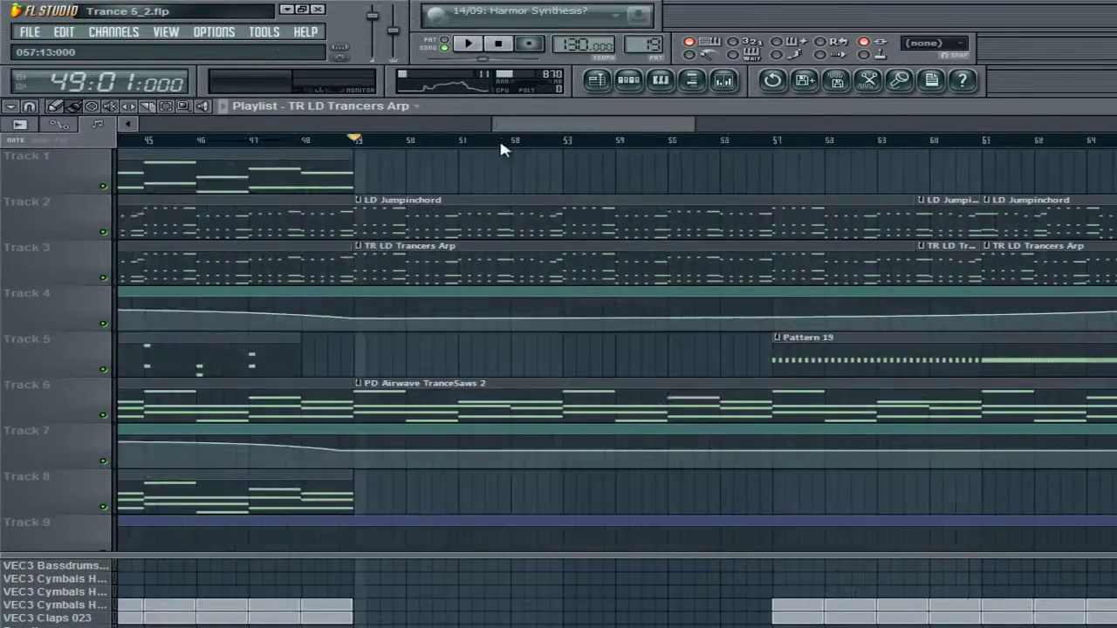
left_click_drag(380, 142, 1104, 159)
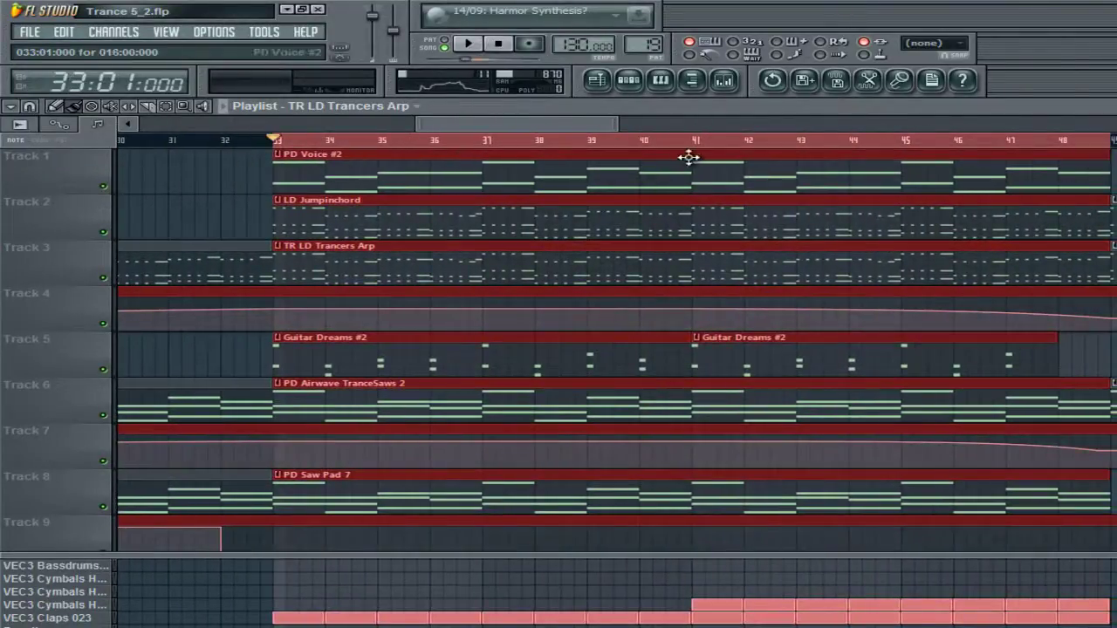
mouse_move(599, 124)
left_mouse_down()
mouse_move(639, 124)
mouse_move(595, 144)
left_mouse_up()
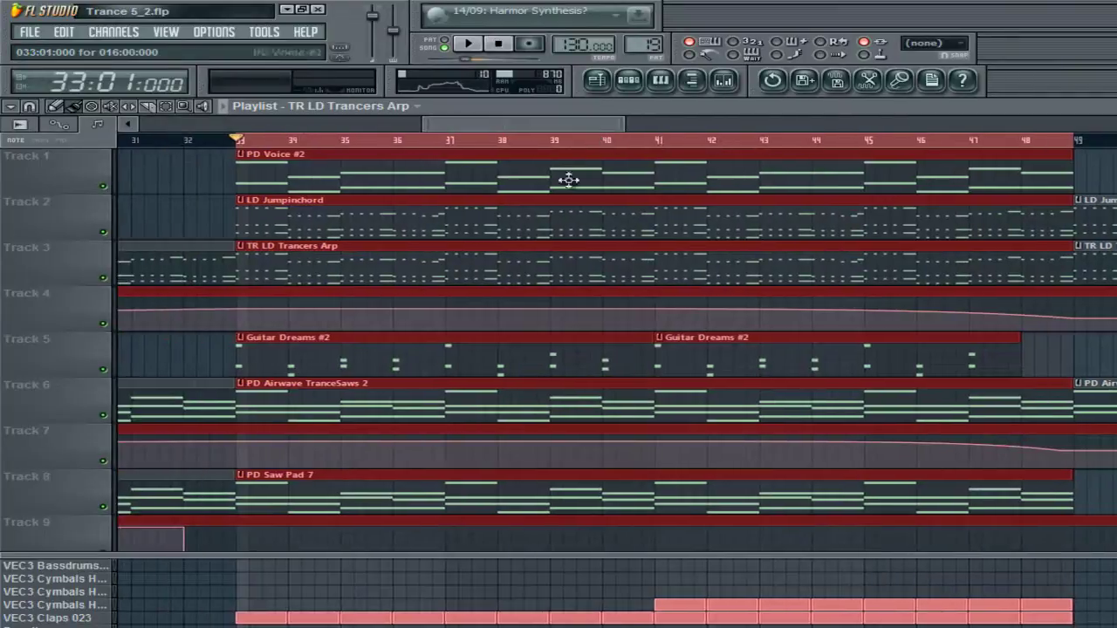
scroll(416, 229, "down", 2)
scroll(411, 225, "up", 2)
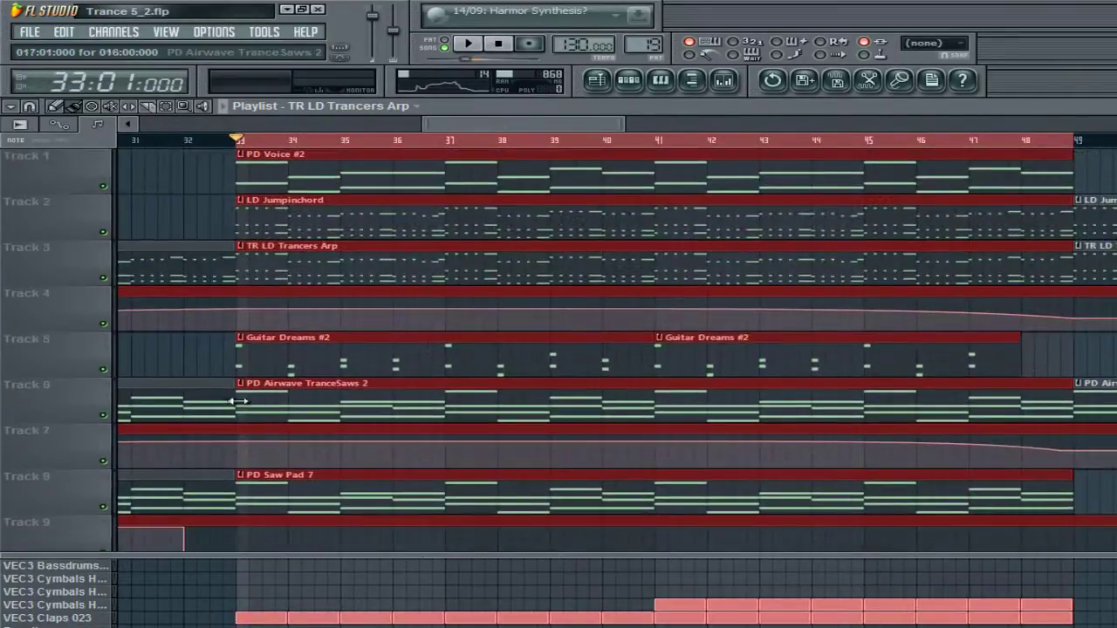
key("space")
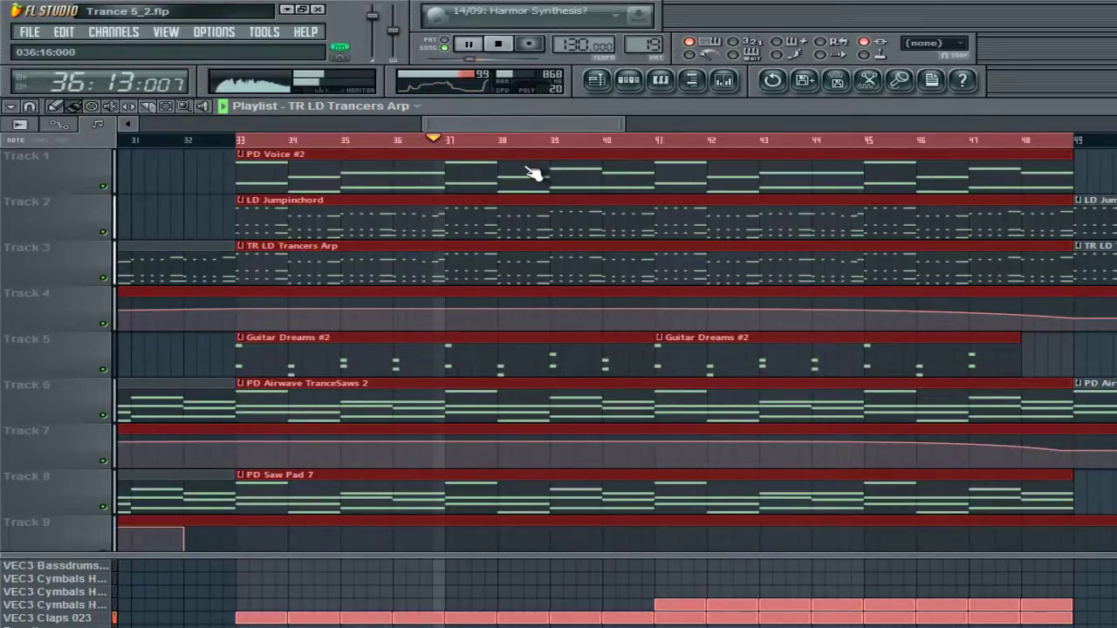
left_click(502, 44)
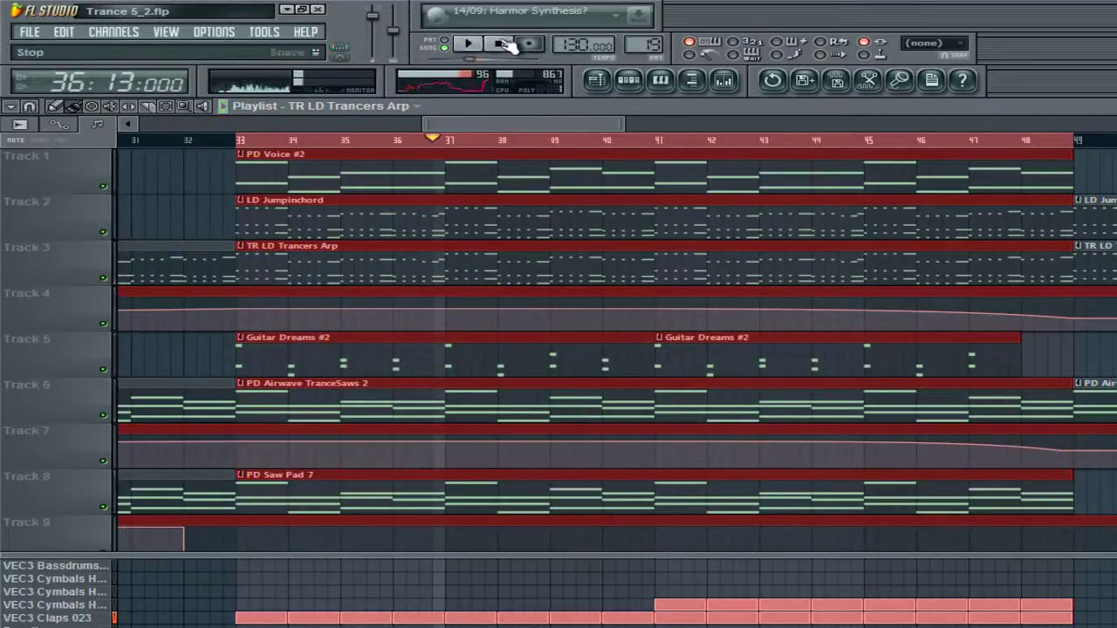
Step: Examine the chopped lead clips from bar 60 to bar 66 and the cymbal and sweep clips beneath them, leaving nothing selected
left_click_drag(501, 129, 720, 149)
left_click(513, 147)
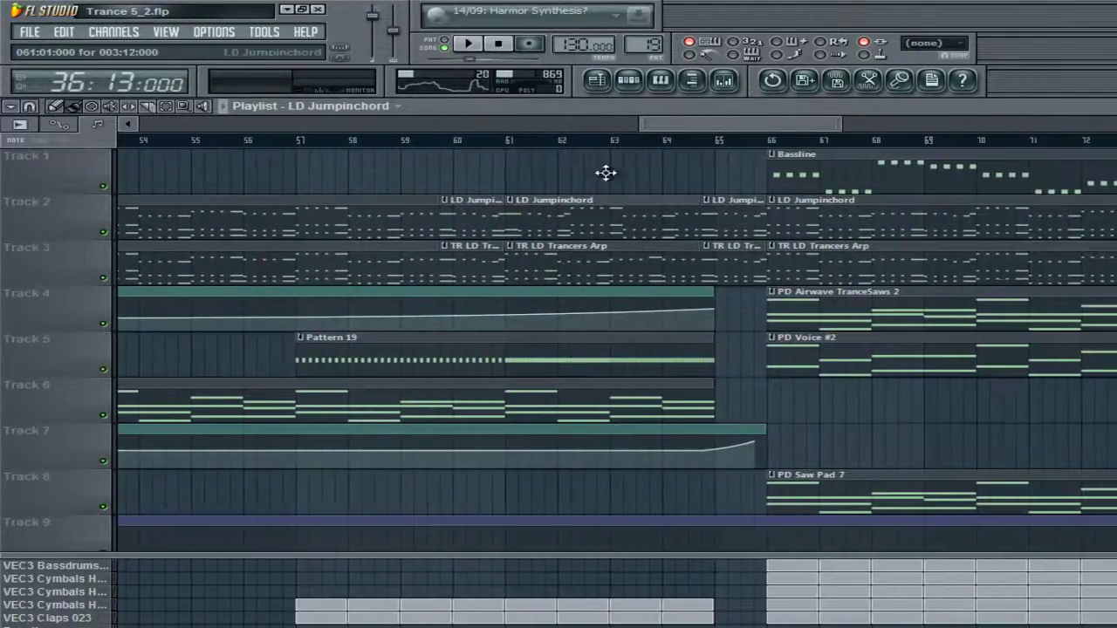
left_click_drag(606, 173, 610, 221)
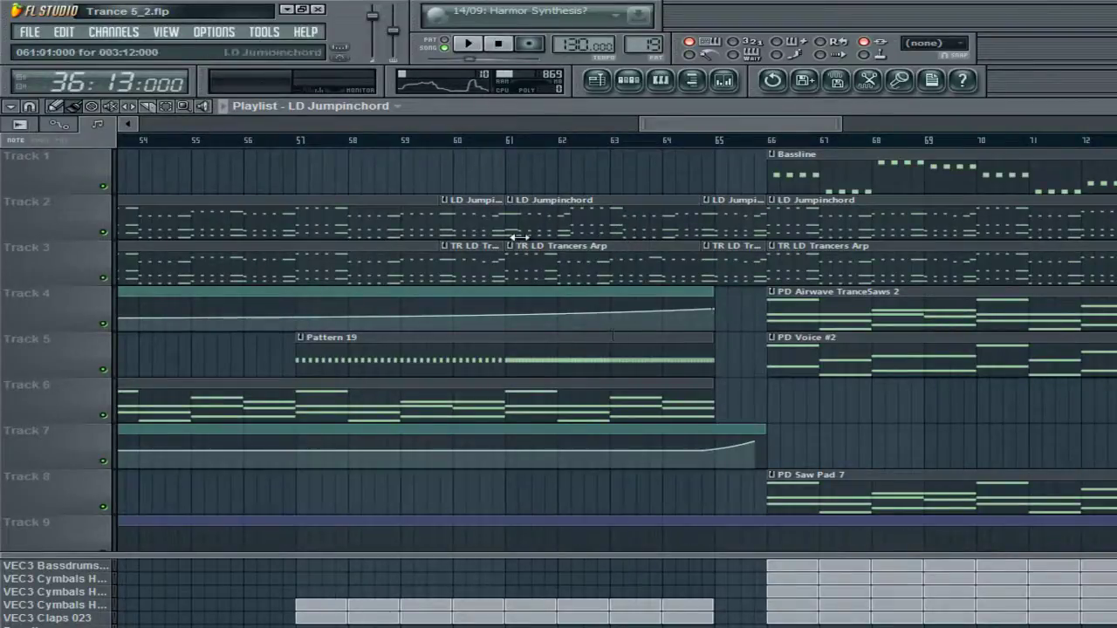
left_click_drag(443, 142, 761, 168)
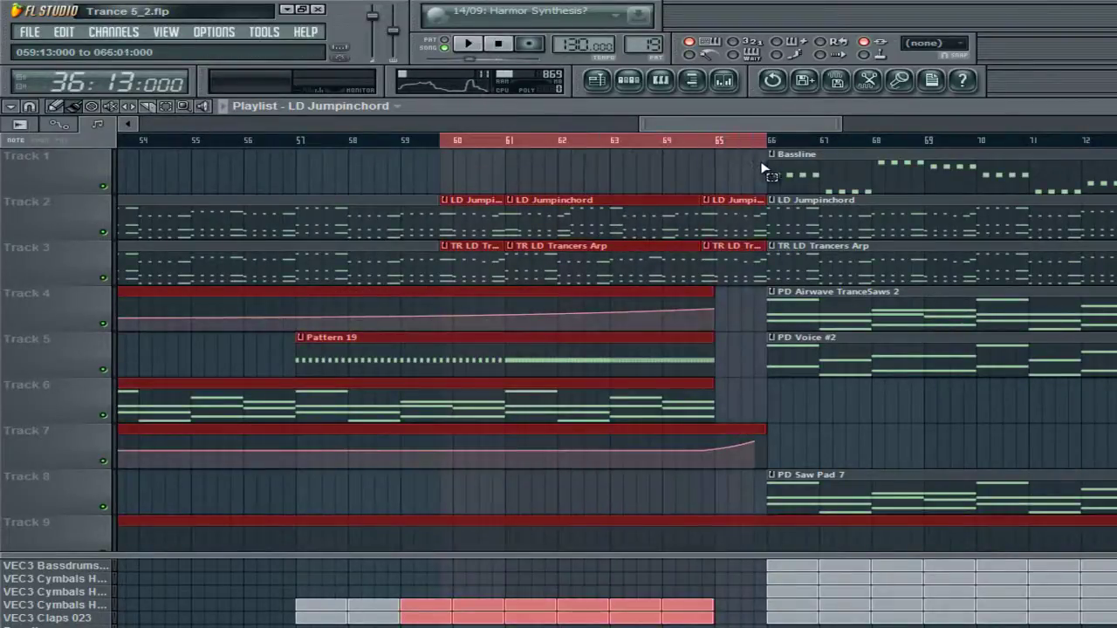
left_click(689, 163)
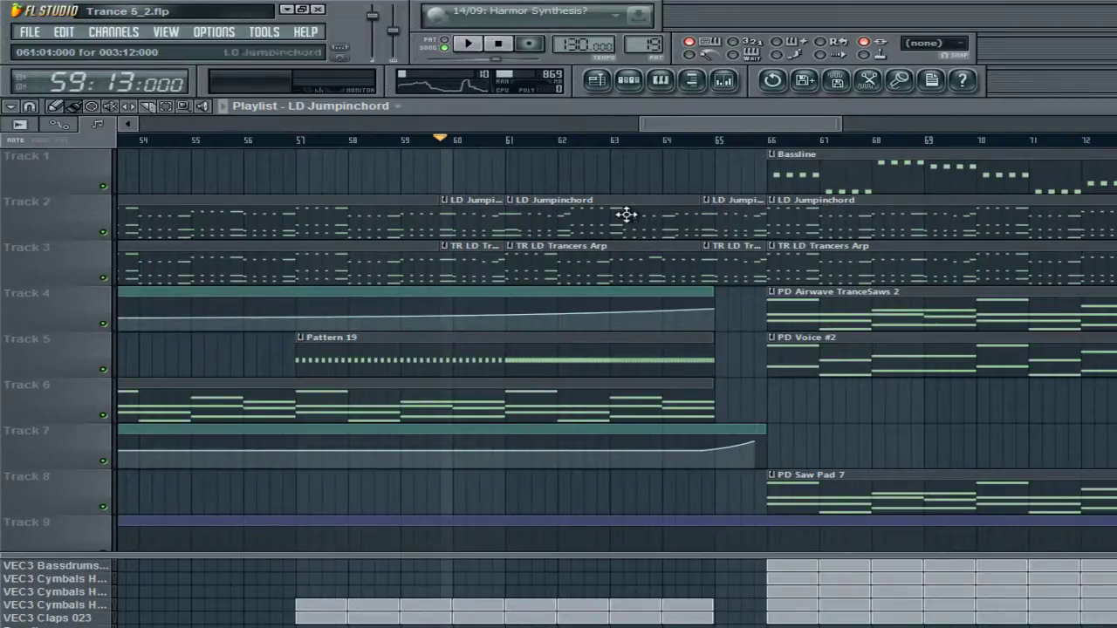
scroll(624, 210, "down", 6)
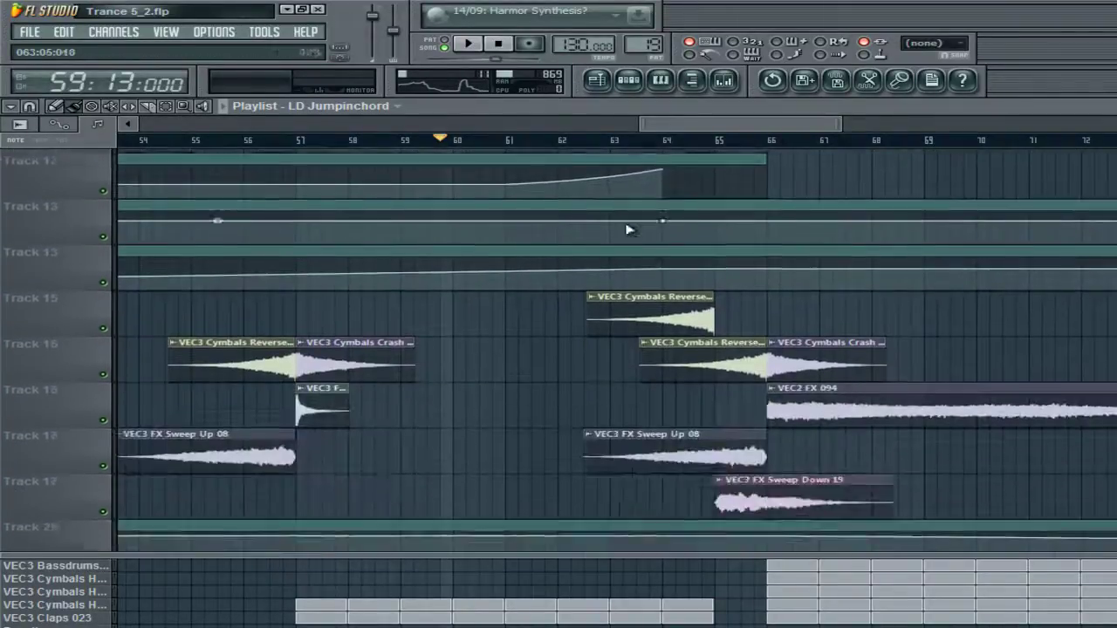
scroll(623, 226, "up", 6)
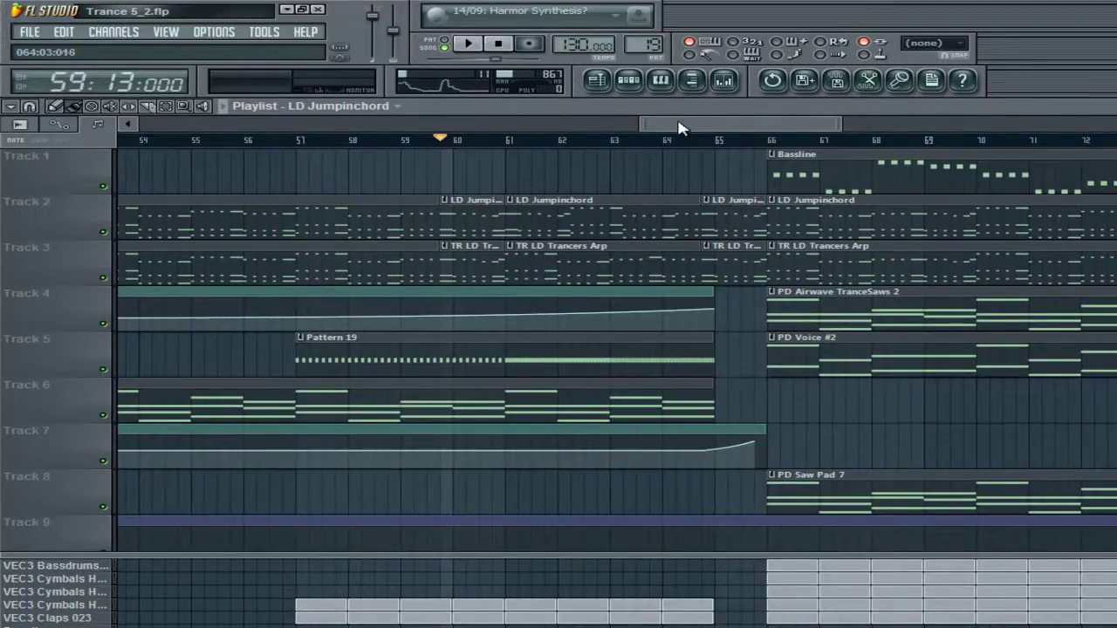
Step: Place an LD Jumpinchord clip on Track 1 at bar 101, past the song's end, and lengthen it beyond bar 116
left_click_drag(667, 131, 967, 131)
left_click(451, 180)
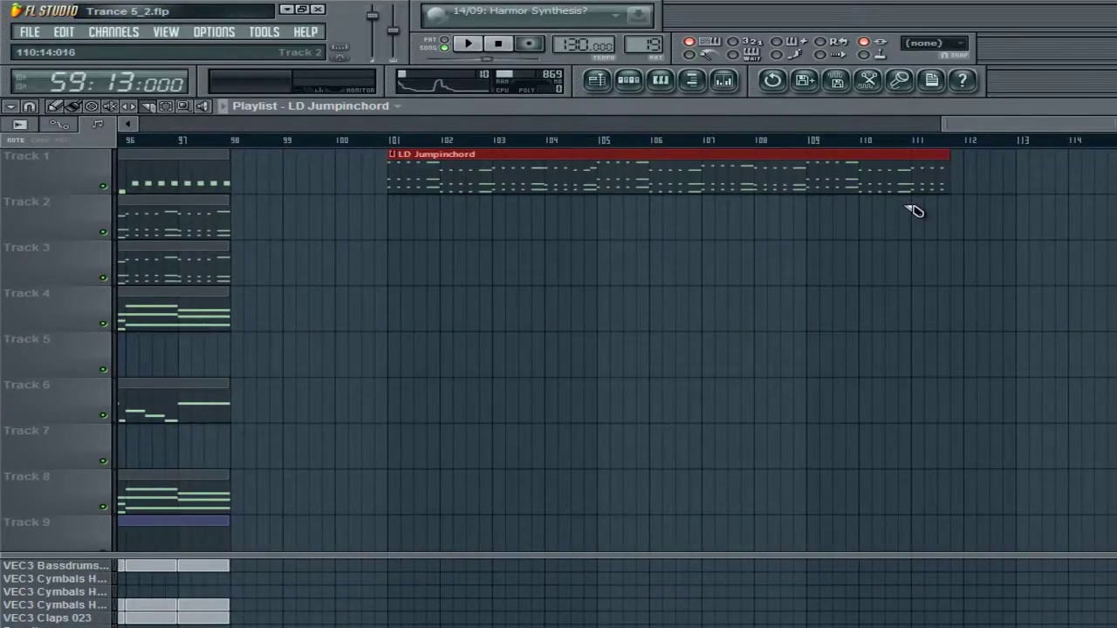
left_click_drag(410, 174, 316, 174)
left_click_drag(851, 187, 1035, 161)
left_click_drag(934, 157, 1024, 158)
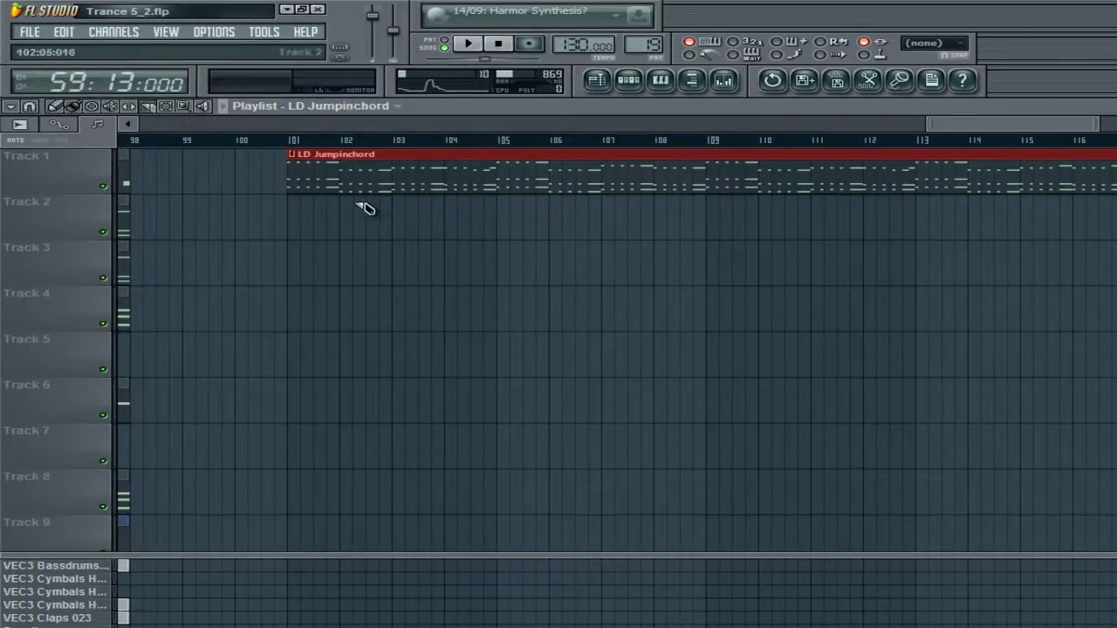
Step: Slice off the clip's first bar onto Track 3, shift the remainder past bar 106, and repeat the slice at bars 102 and 103
left_click_drag(349, 224, 315, 267)
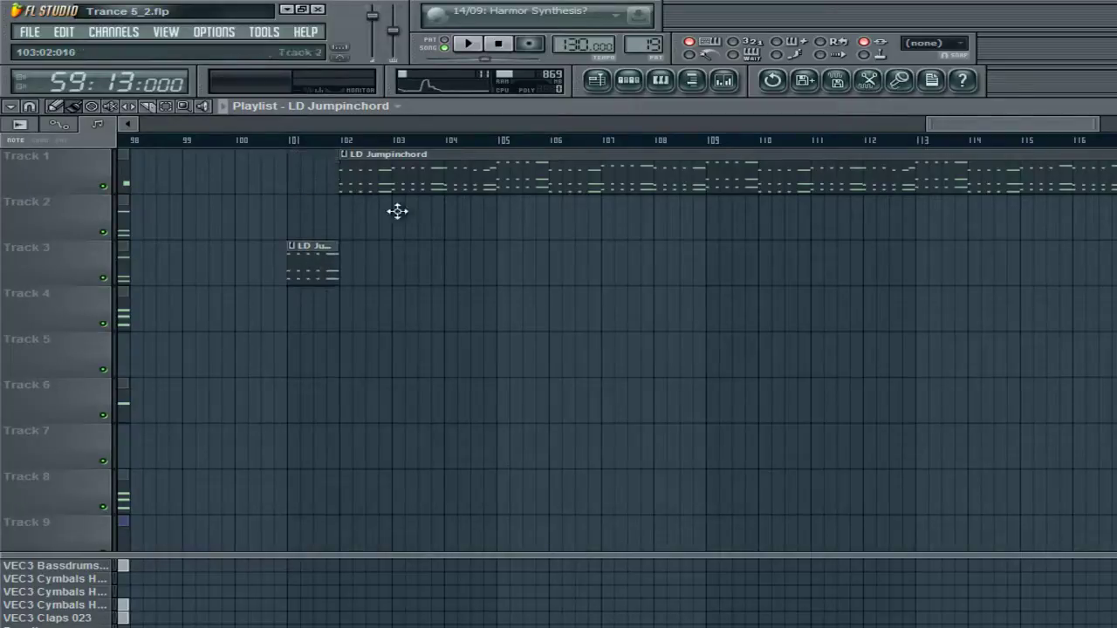
left_click_drag(456, 173, 666, 167)
left_click(359, 267)
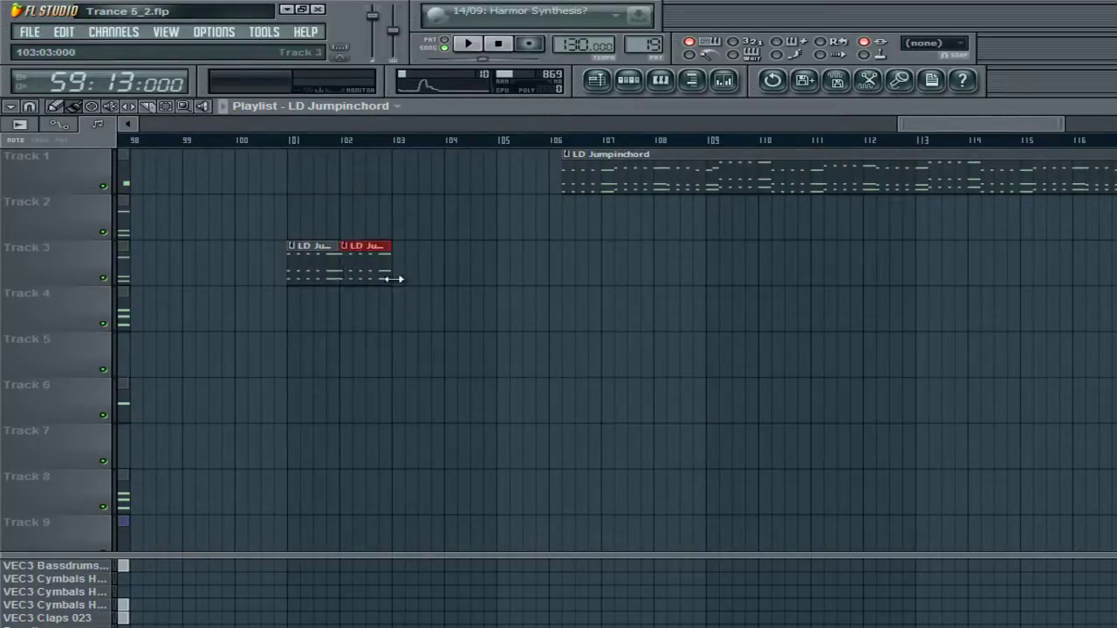
left_click(405, 279)
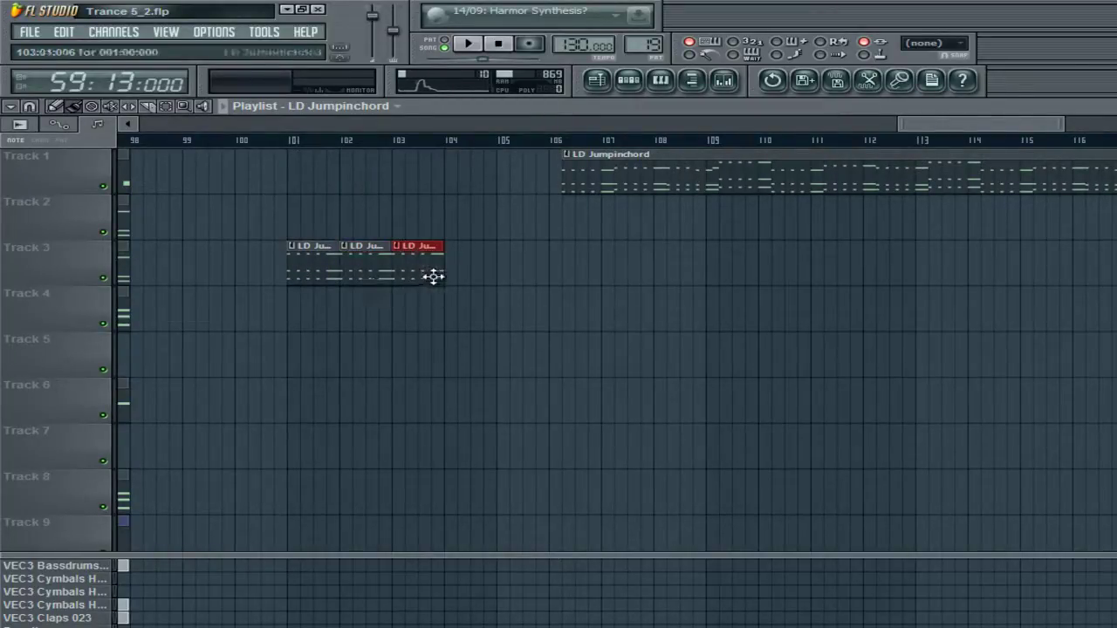
Step: Continue the Track 3 repeats with half-bar LD Jumpinchord pieces in bar 103 and quarter-bar pieces in bar 104
mouse_move(438, 270)
left_mouse_down()
mouse_move(418, 282)
mouse_move(443, 267)
mouse_move(497, 271)
left_mouse_up()
left_click(437, 263)
left_click(469, 272)
left_click(464, 269)
left_click(475, 271)
left_click(489, 272)
scroll(901, 130, "right", 1)
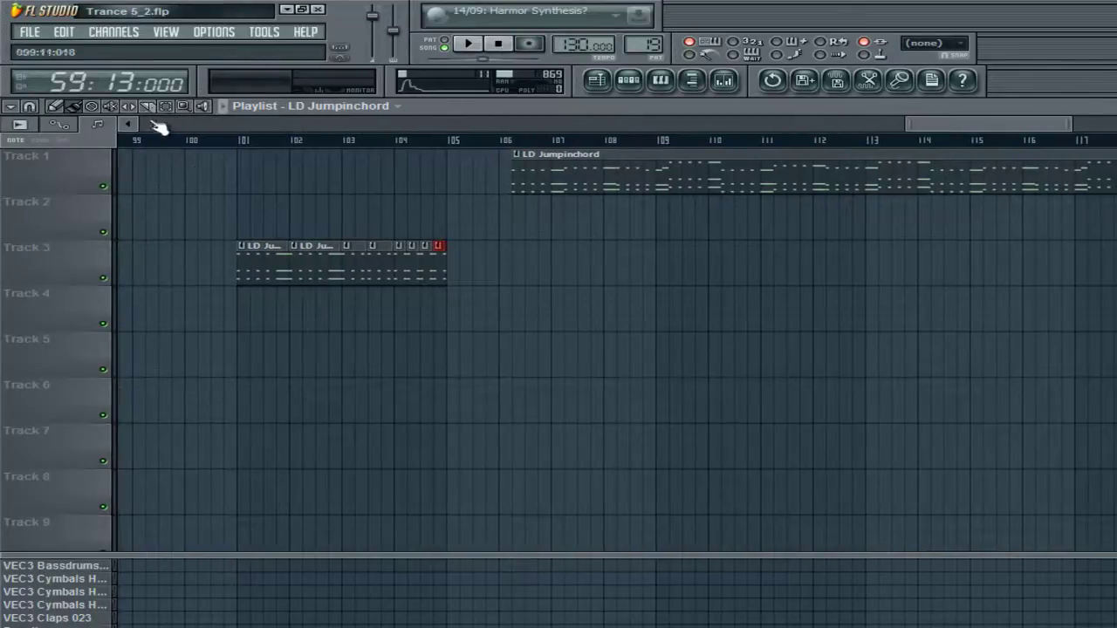
Step: Add another LD Jumpinchord piece to Track 3, starting at bar 105 and extending just past bar 106
scroll(1012, 125, "right", 2)
scroll(1012, 125, "right", 1)
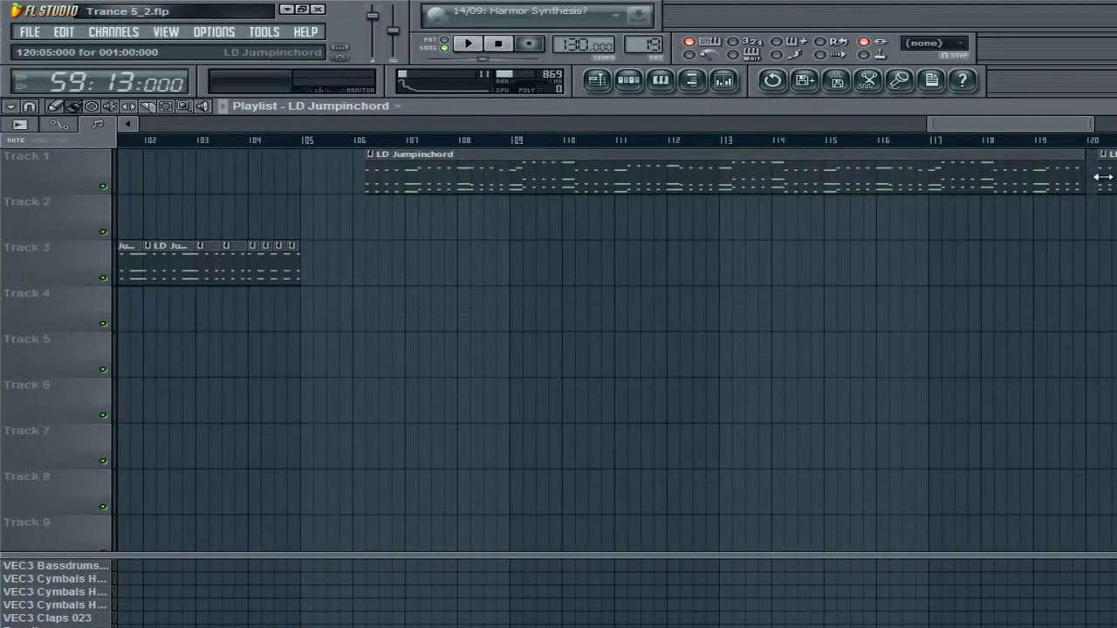
left_click(366, 262)
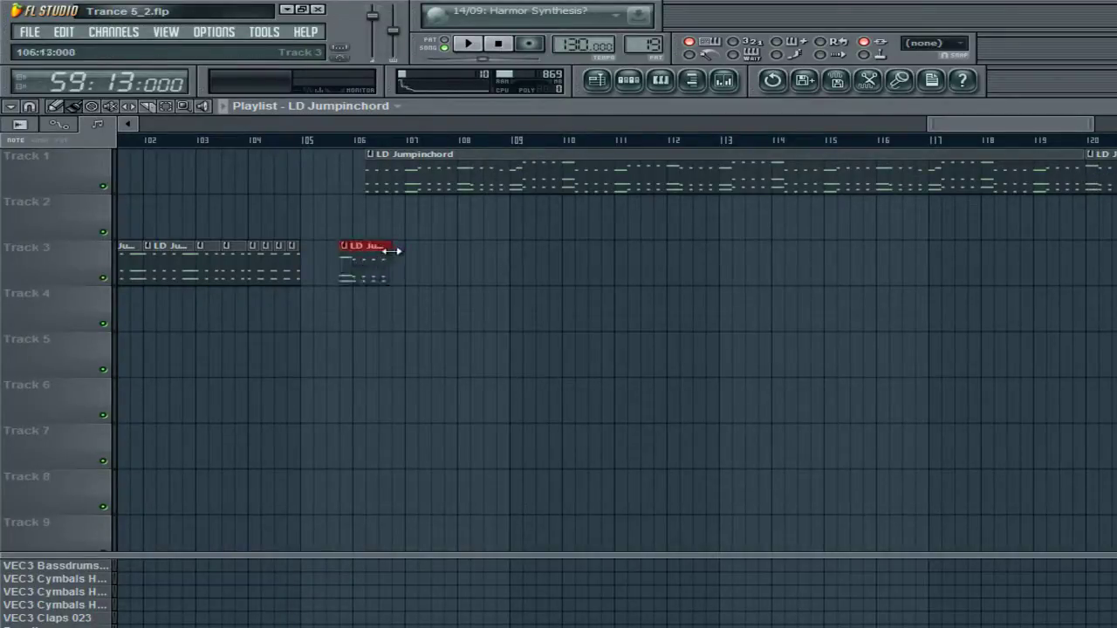
left_click_drag(390, 250, 352, 253)
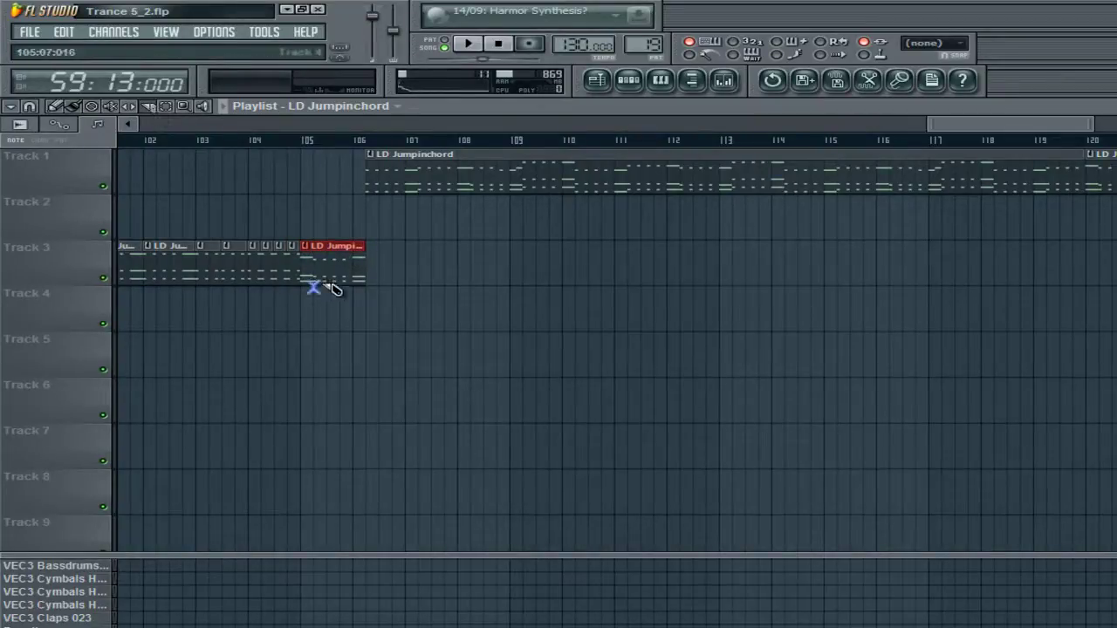
Step: Slice off and delete the opening quarter bar of the last Track 3 piece, and move the remaining one-bar piece to bar 105
left_click(334, 289)
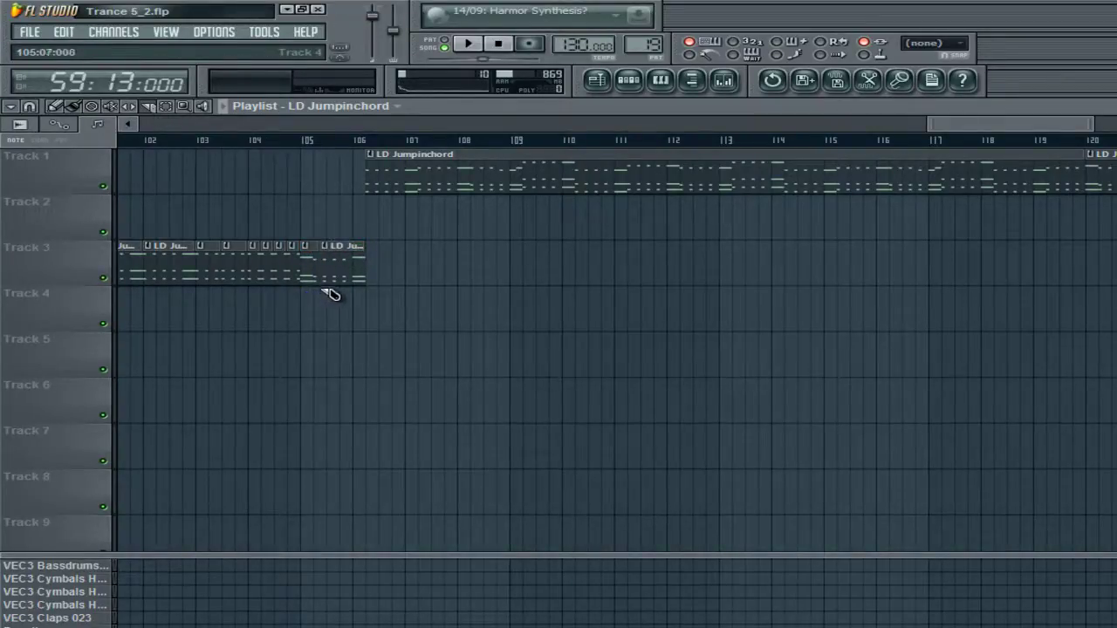
key("ctrl+z")
left_click_drag(315, 291, 315, 232)
right_click(304, 269)
left_click_drag(347, 268, 334, 268)
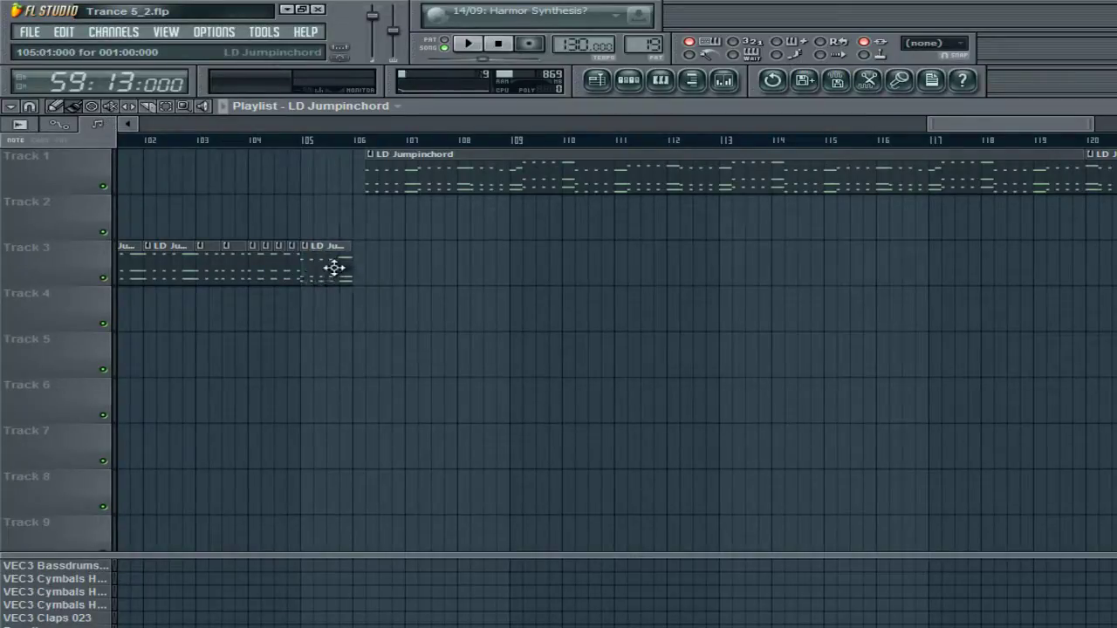
Step: Play back the Track 3 LD Jumpinchord build-up from bar 101 and stop before the Track 1 clip
left_click_drag(964, 124, 924, 125)
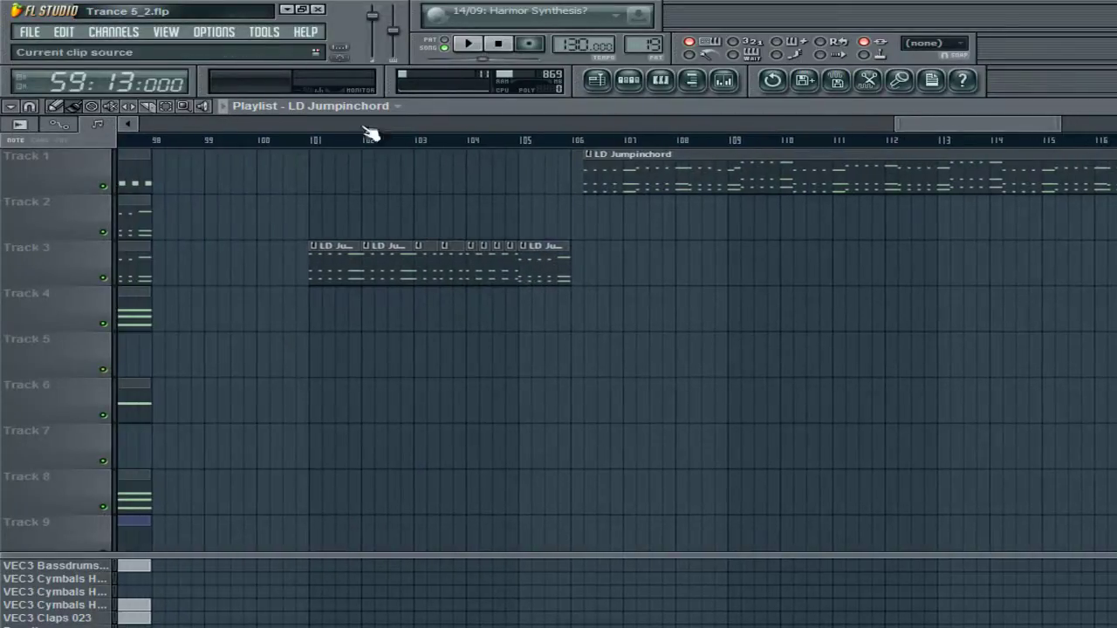
left_click(314, 142)
key("space")
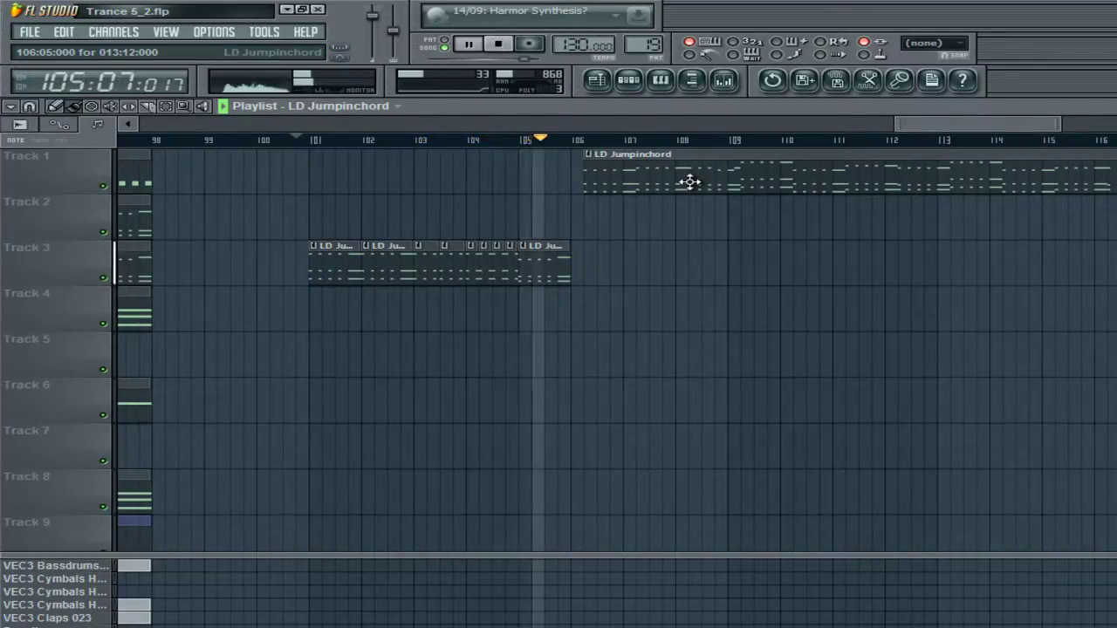
key("space")
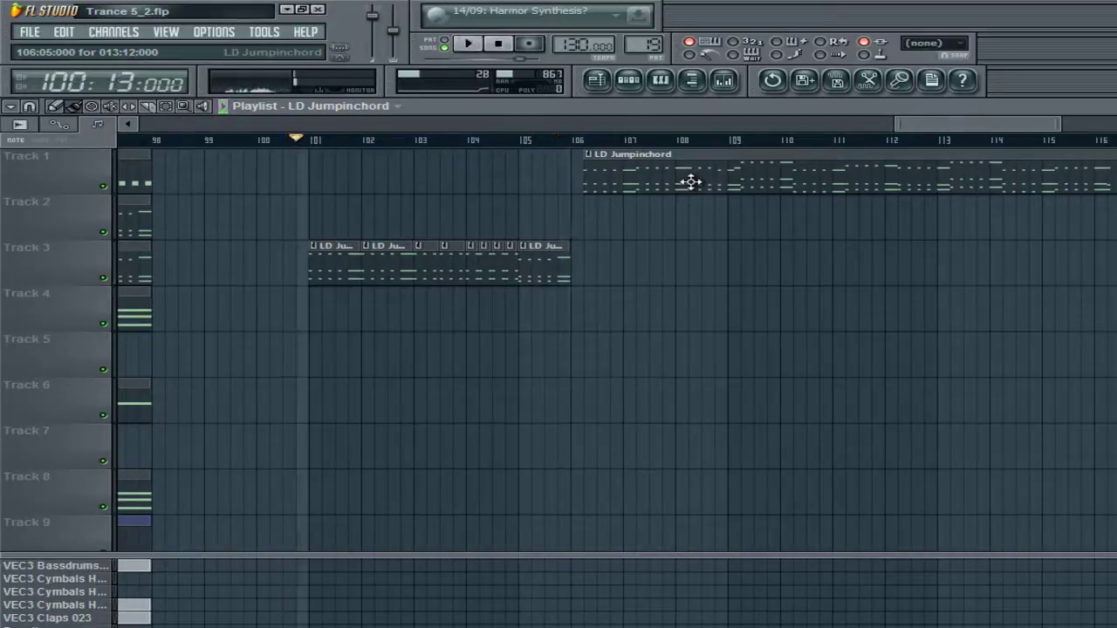
Step: Delete all the repeated LD Jumpinchord slices from Track 3 and the practice LD Jumpinchord clips from Track 1
left_click_drag(636, 197, 304, 266)
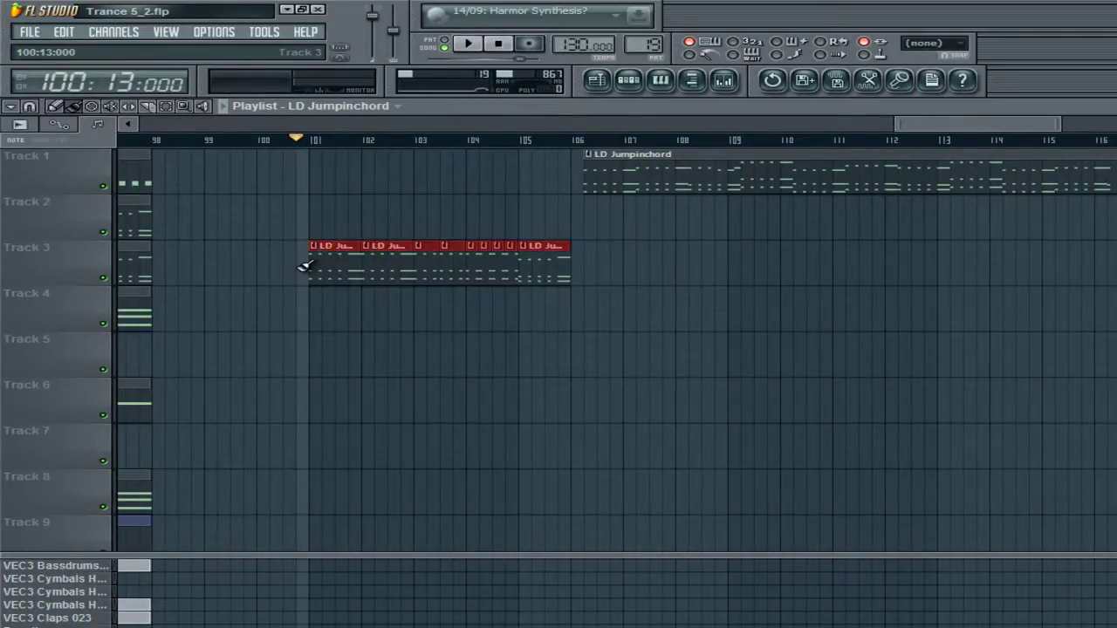
key("Delete")
left_click_drag(938, 115, 686, 120)
right_click(1002, 172)
right_click(1101, 172)
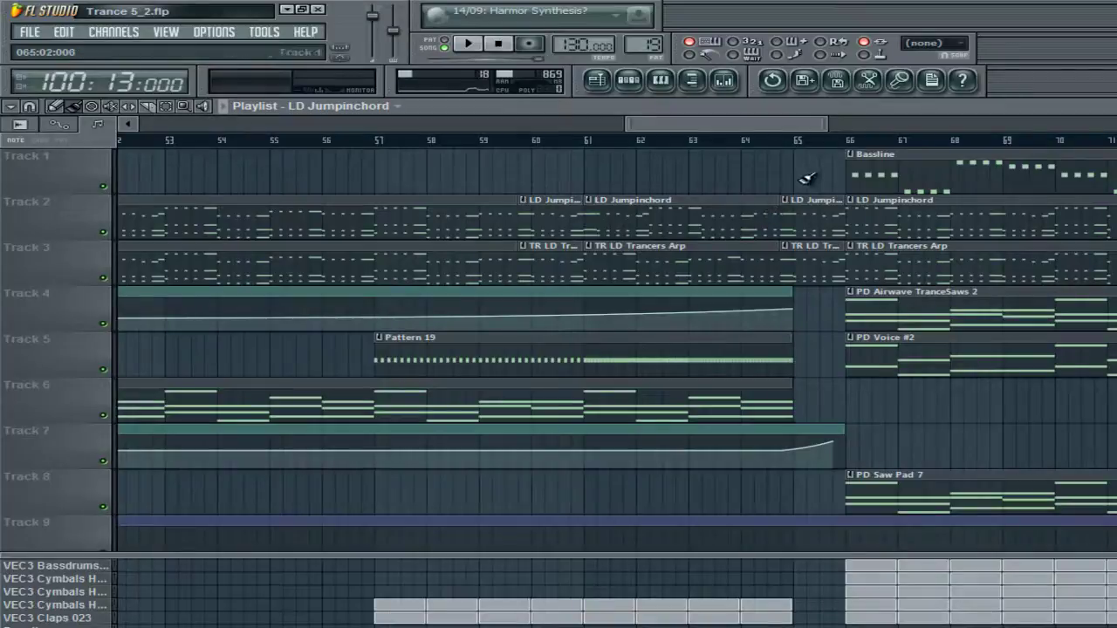
Step: Select and deselect the short LD Jumpinchord and TR LD Trancers Arp clips before bar 66, and examine the section starting there
left_click_drag(803, 175, 804, 302)
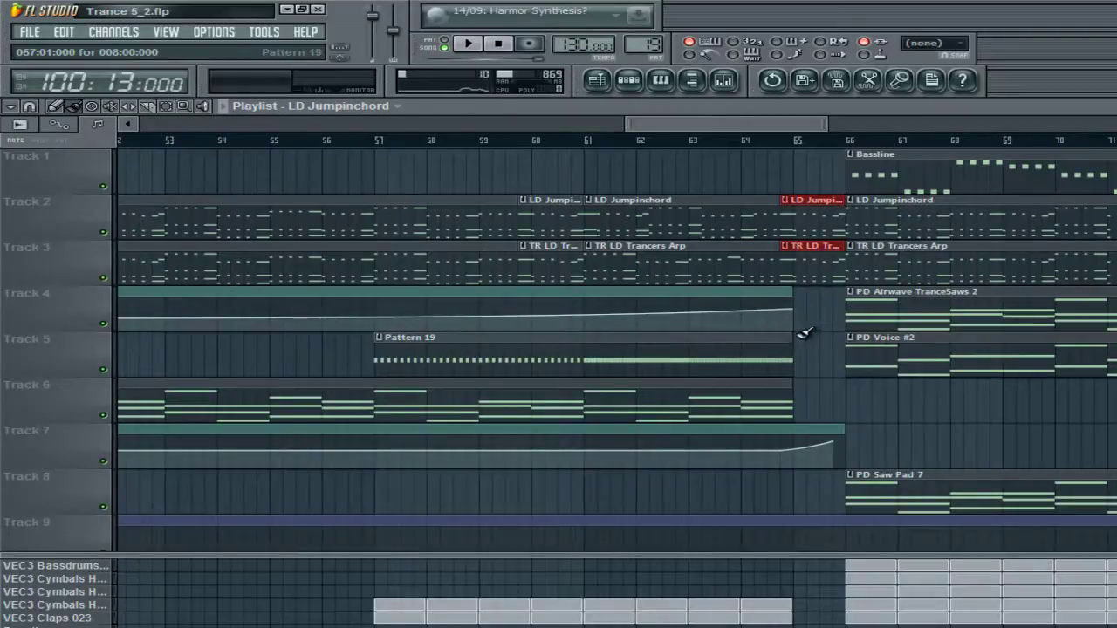
left_click_drag(760, 125, 794, 124)
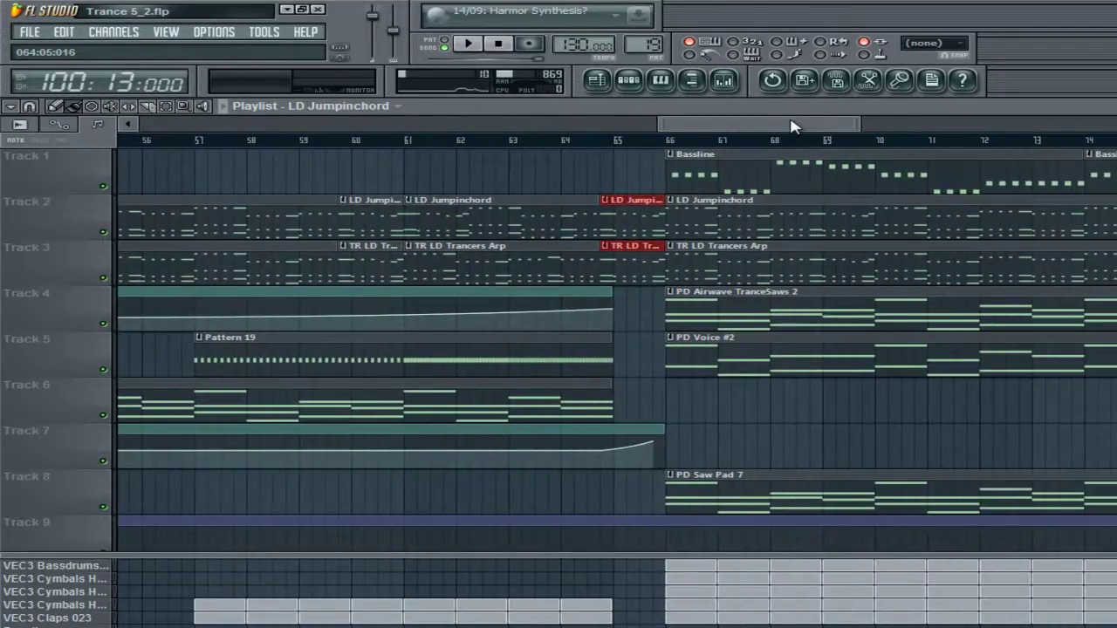
left_click(603, 182)
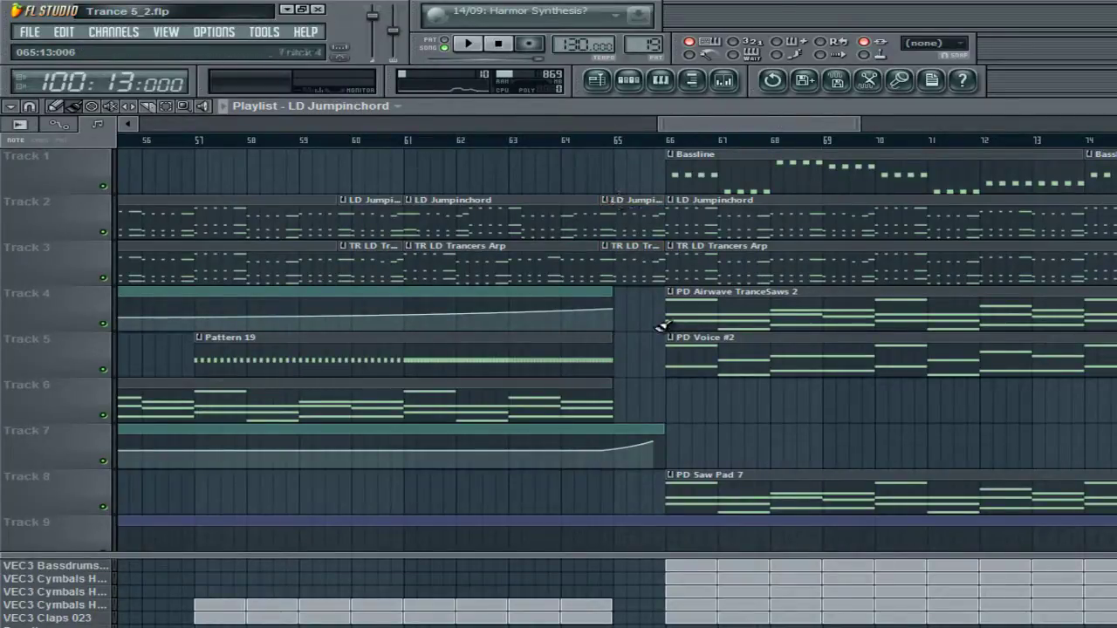
left_click_drag(725, 123, 732, 123)
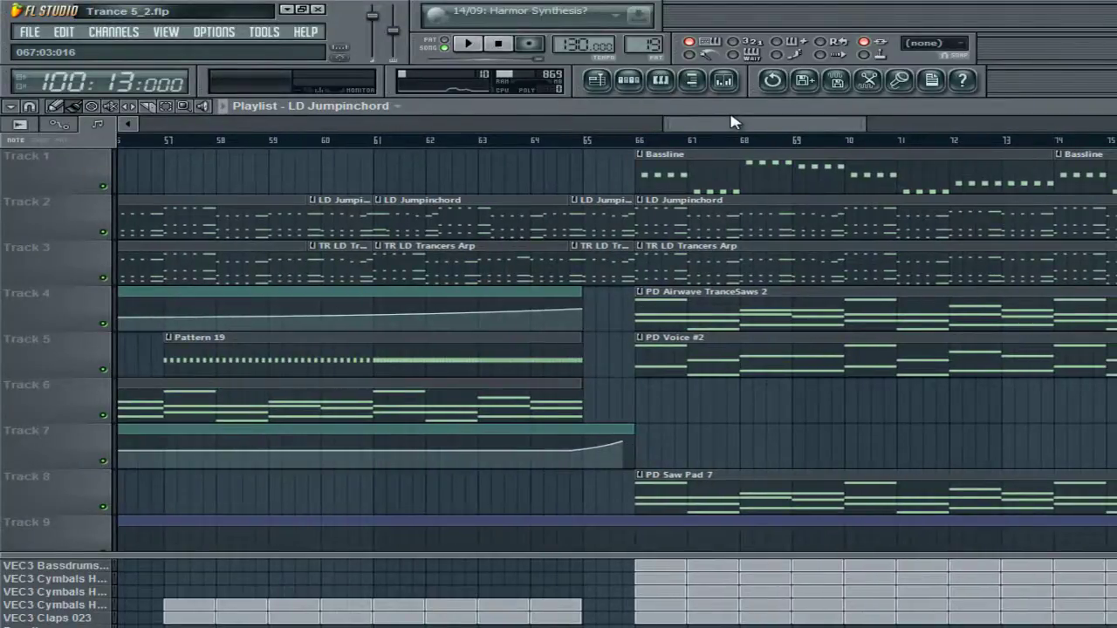
left_click_drag(731, 123, 729, 122)
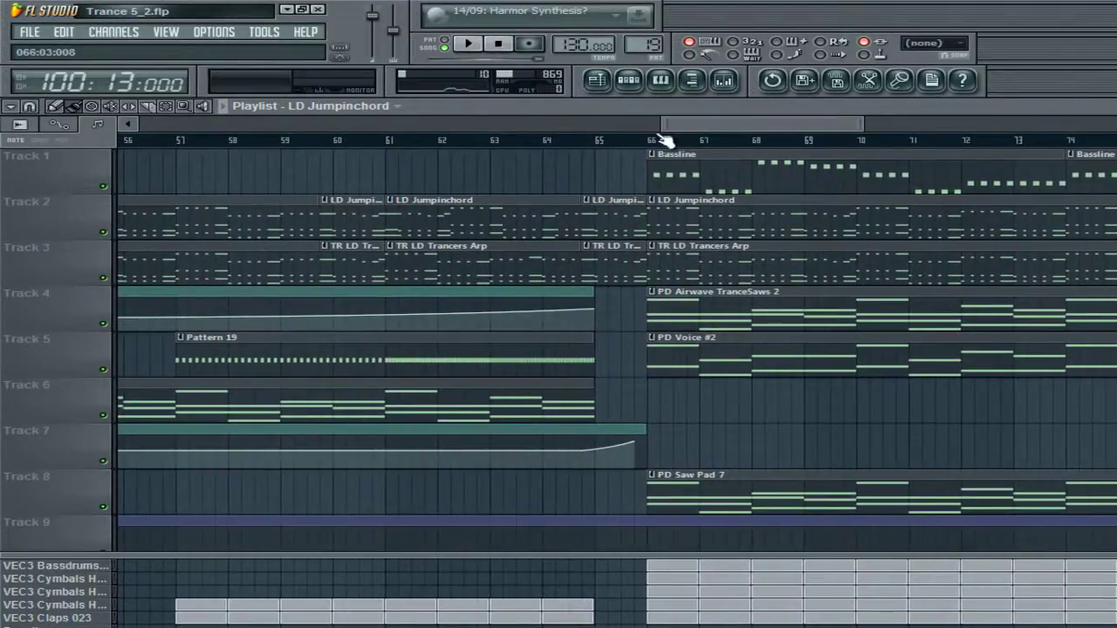
left_click_drag(663, 151, 722, 349)
left_click(731, 421)
scroll(719, 411, "down", 3)
scroll(741, 411, "up", 3)
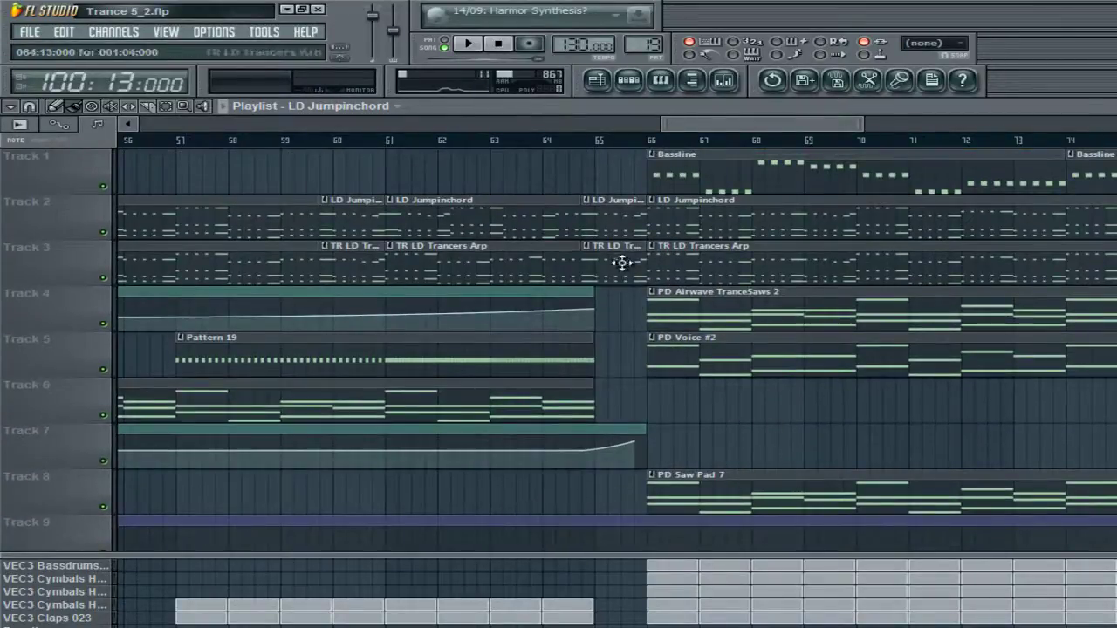
Step: Select the playlist section starting at bar 82 across all tracks
left_click_drag(710, 124, 892, 108)
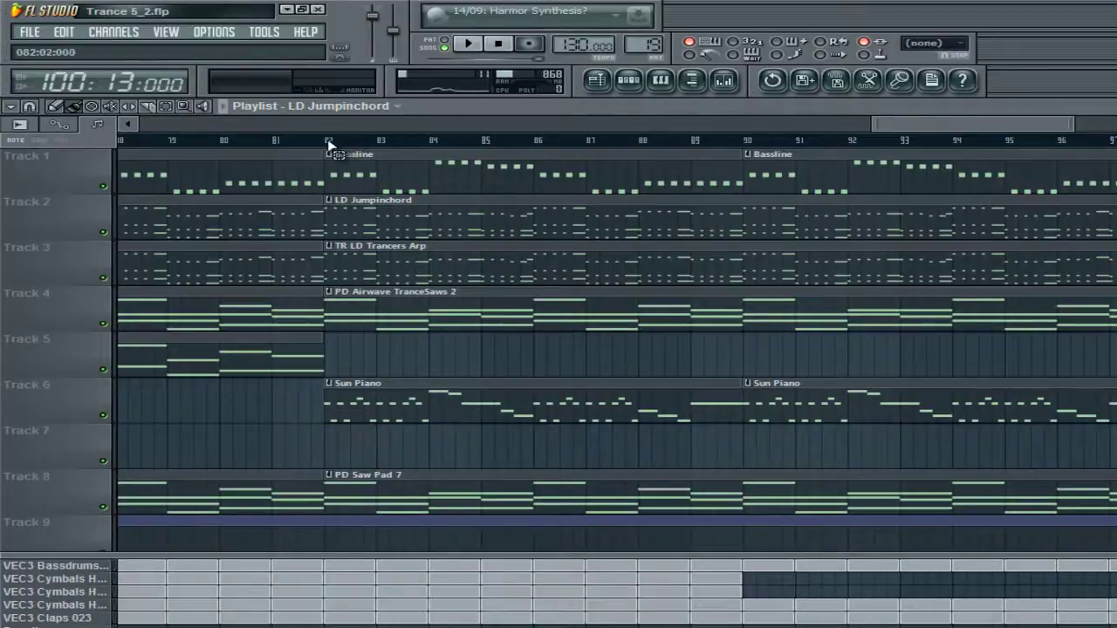
left_click_drag(324, 142, 1116, 160)
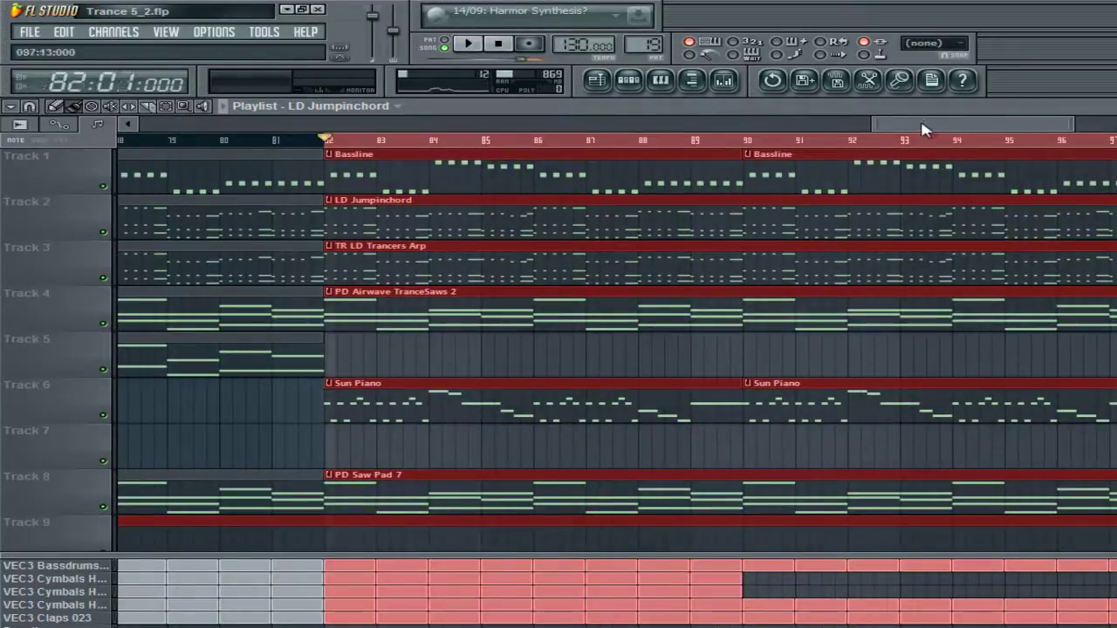
left_click_drag(912, 127, 957, 128)
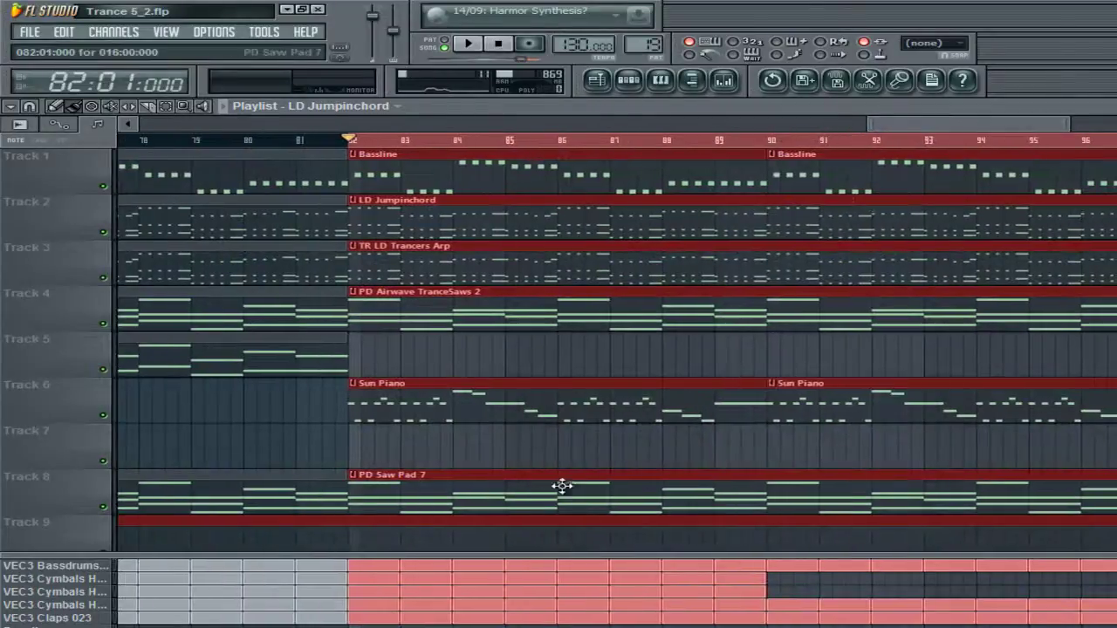
Step: Open the Sun Piano pattern in the piano roll with a taller note area and play it in pattern mode
double_click(484, 410)
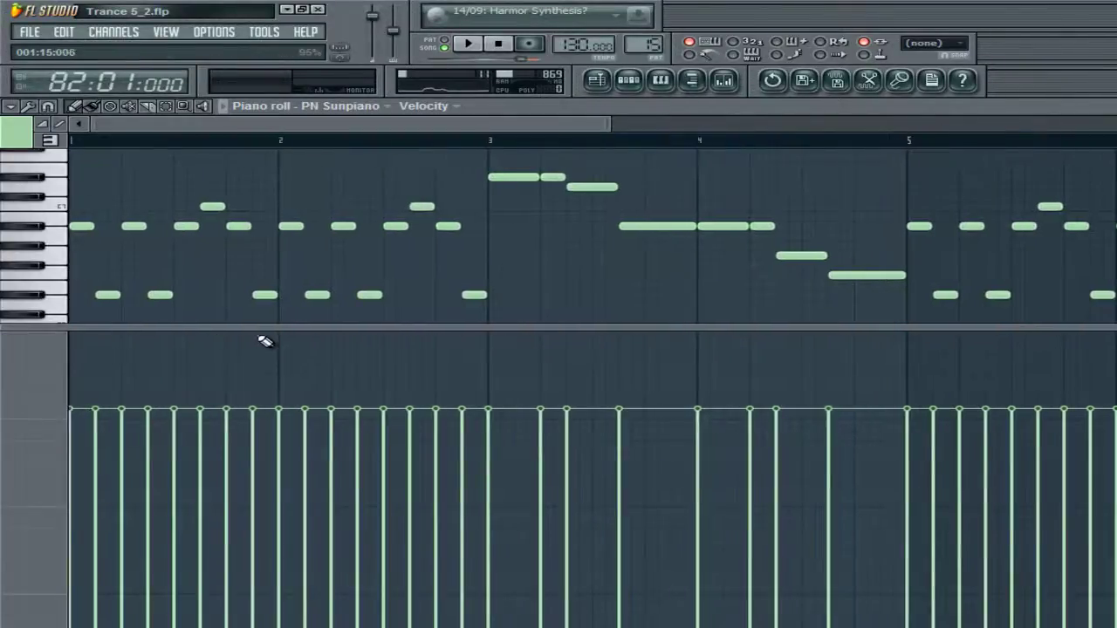
left_click_drag(262, 330, 157, 506)
left_click(443, 40)
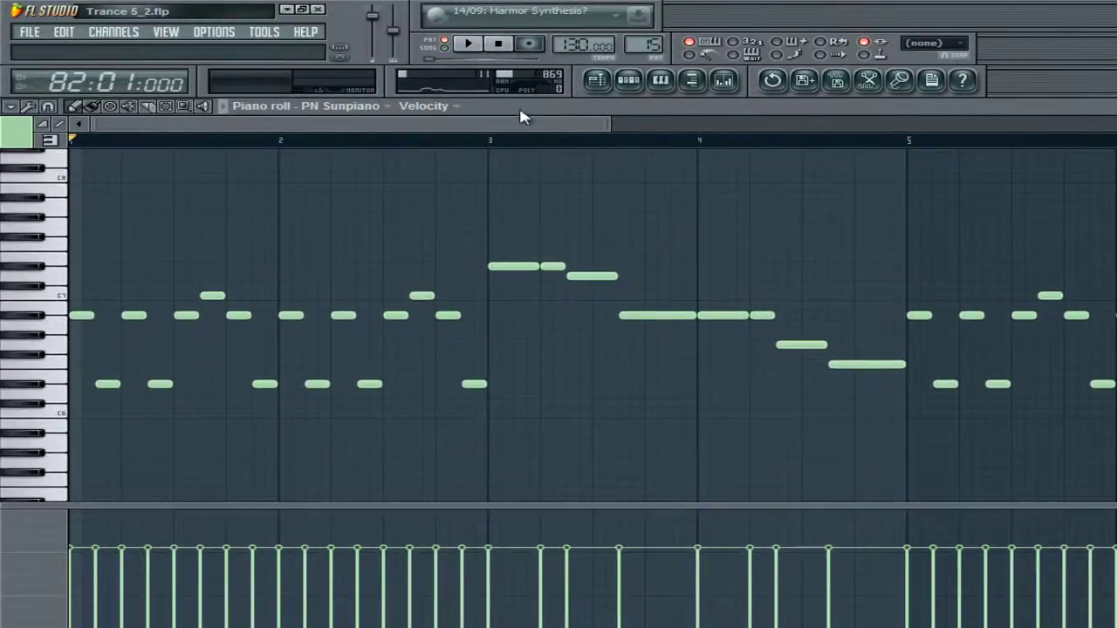
key("space")
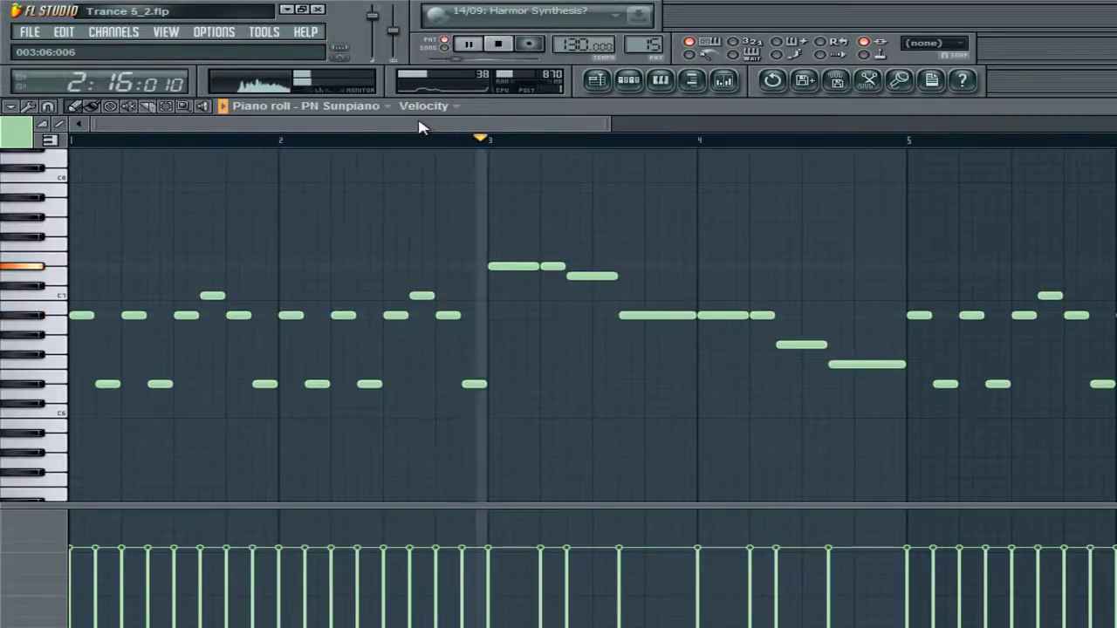
left_click_drag(419, 127, 715, 131)
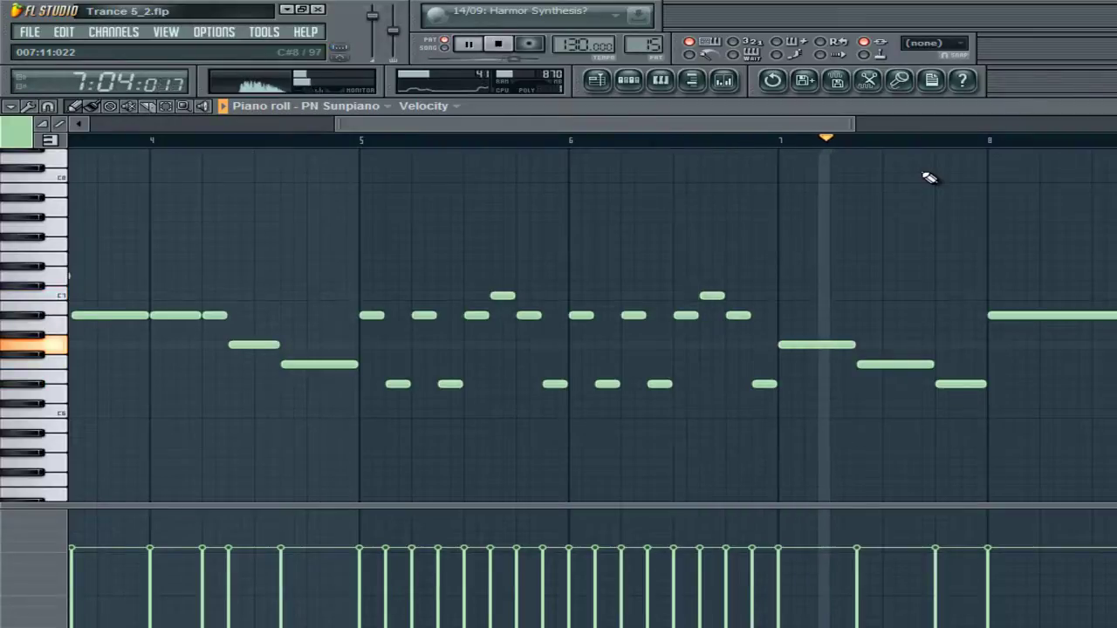
left_click(499, 46)
Step: Return to the playlist and examine the arrangement from the first bar to bar 97, including the Sweeps and volume envelope tracks
key("F6")
key("F5")
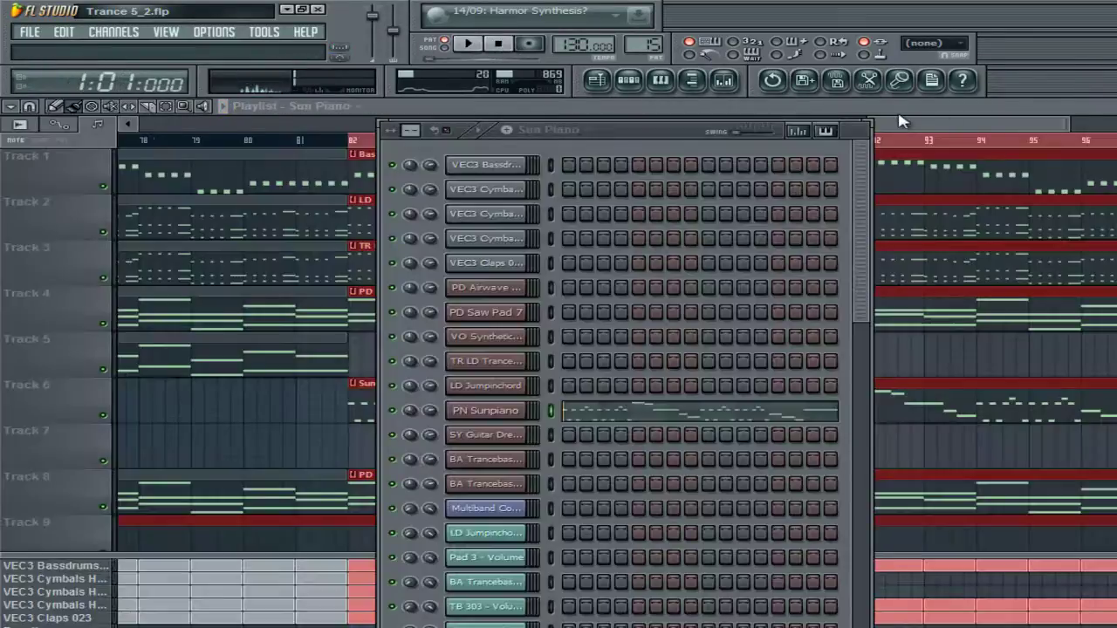
key("F6")
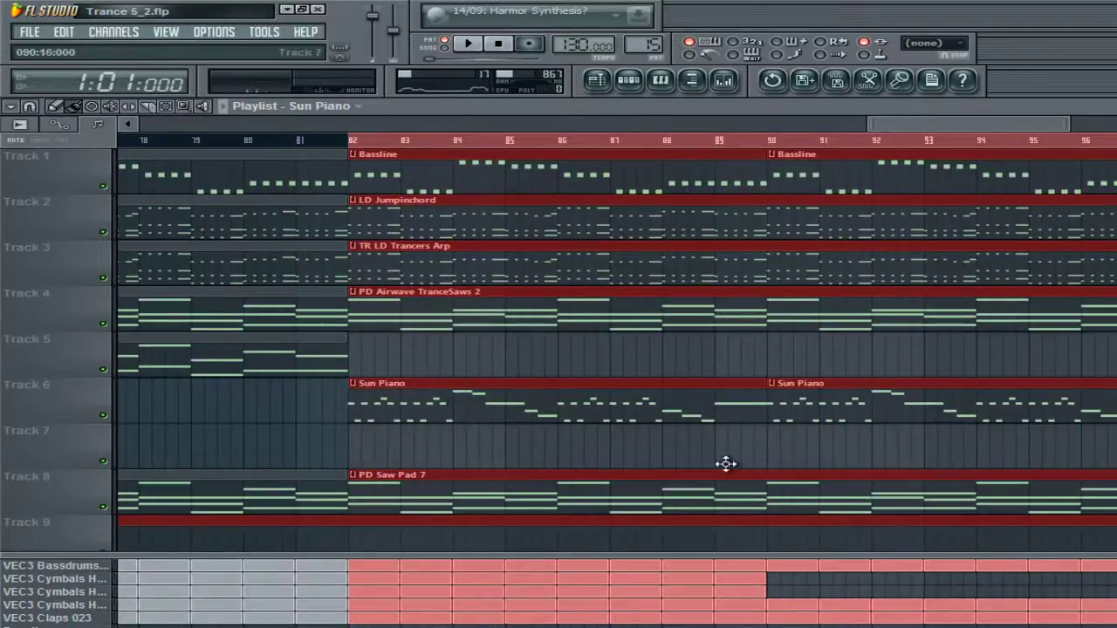
scroll(643, 287, "down", 4)
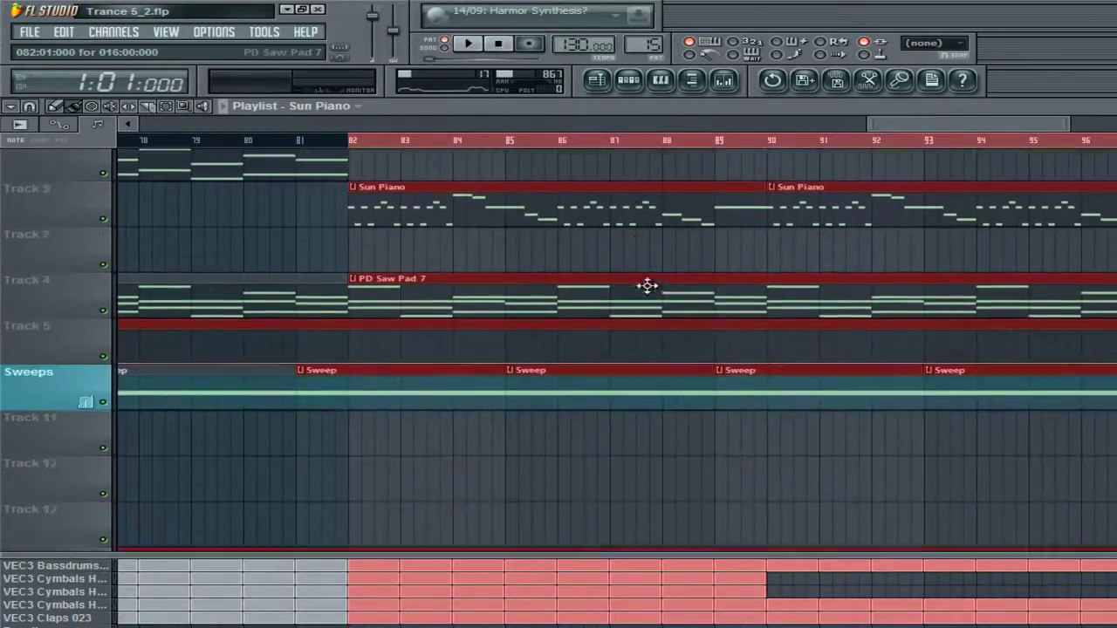
scroll(990, 169, "up", 4)
left_click_drag(986, 124, 667, 146)
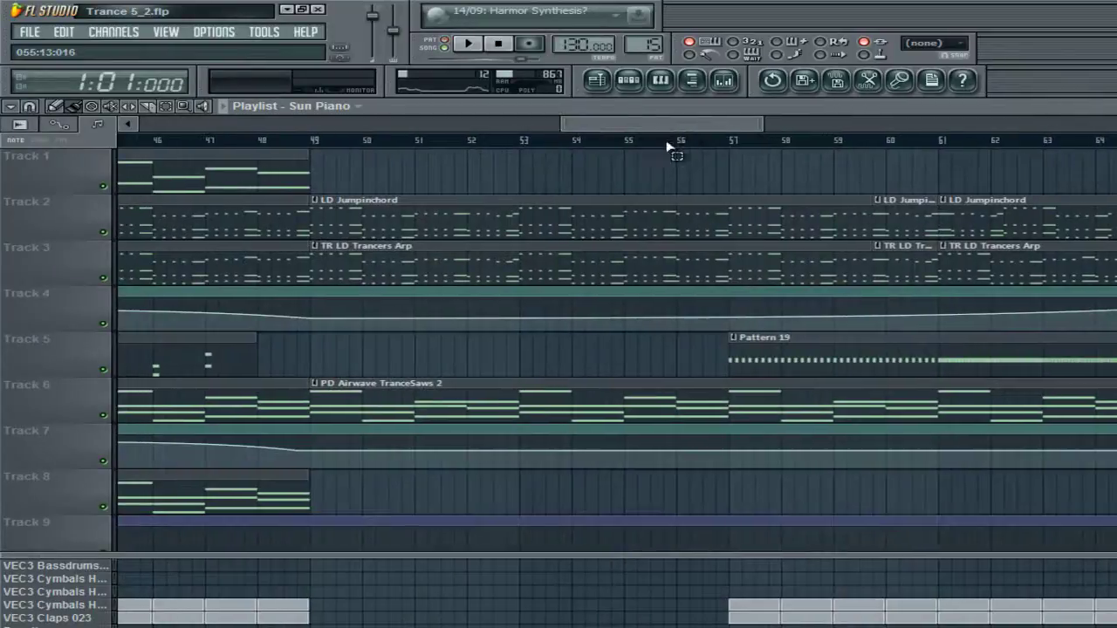
scroll(676, 148, "down", 5)
scroll(344, 302, "down", 5)
scroll(473, 294, "up", 5)
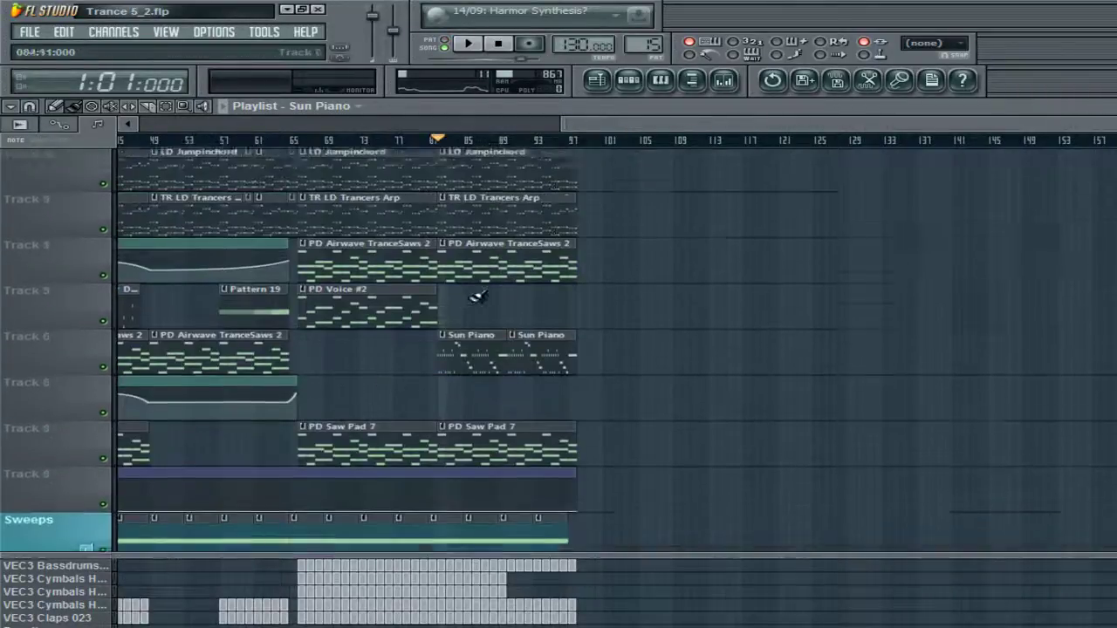
scroll(696, 122, "left", 3)
scroll(486, 361, "down", 8)
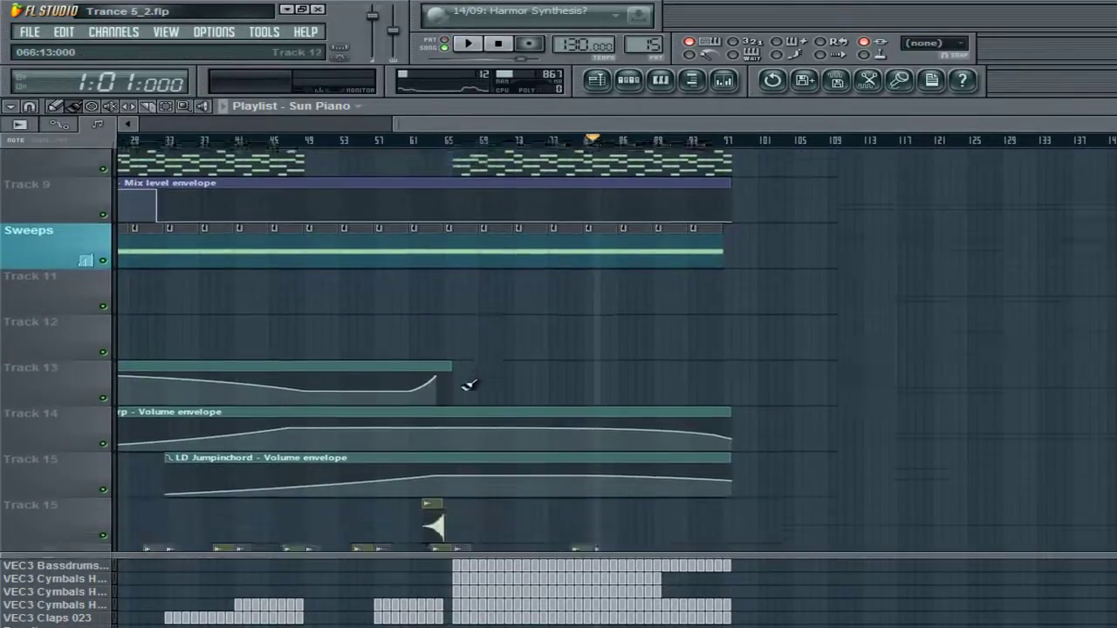
scroll(475, 383, "up", 8)
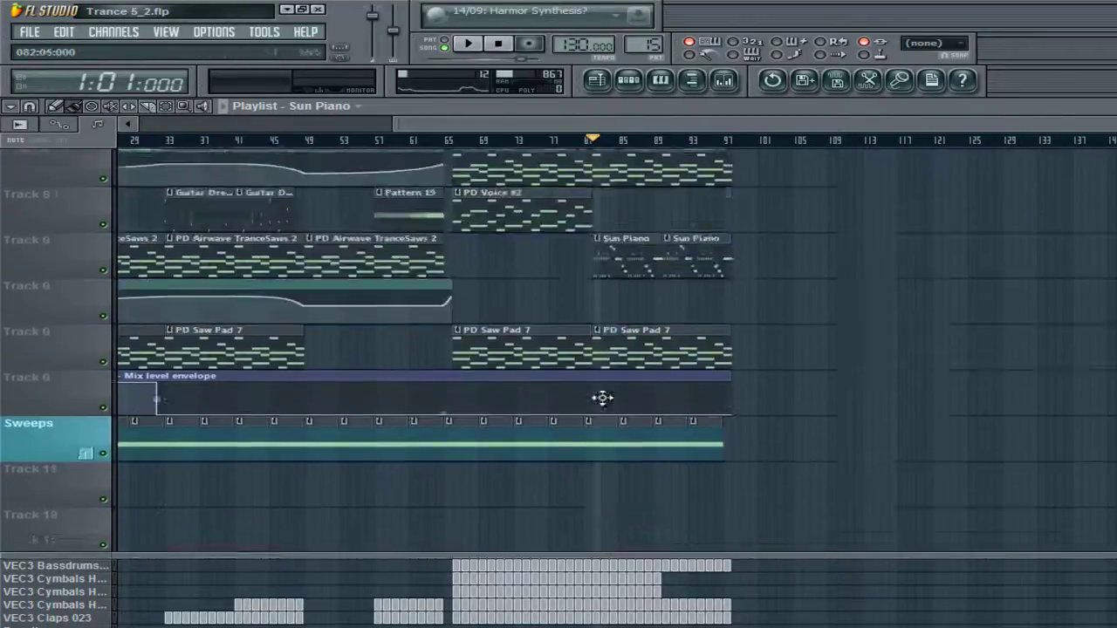
scroll(498, 135, "left", 6)
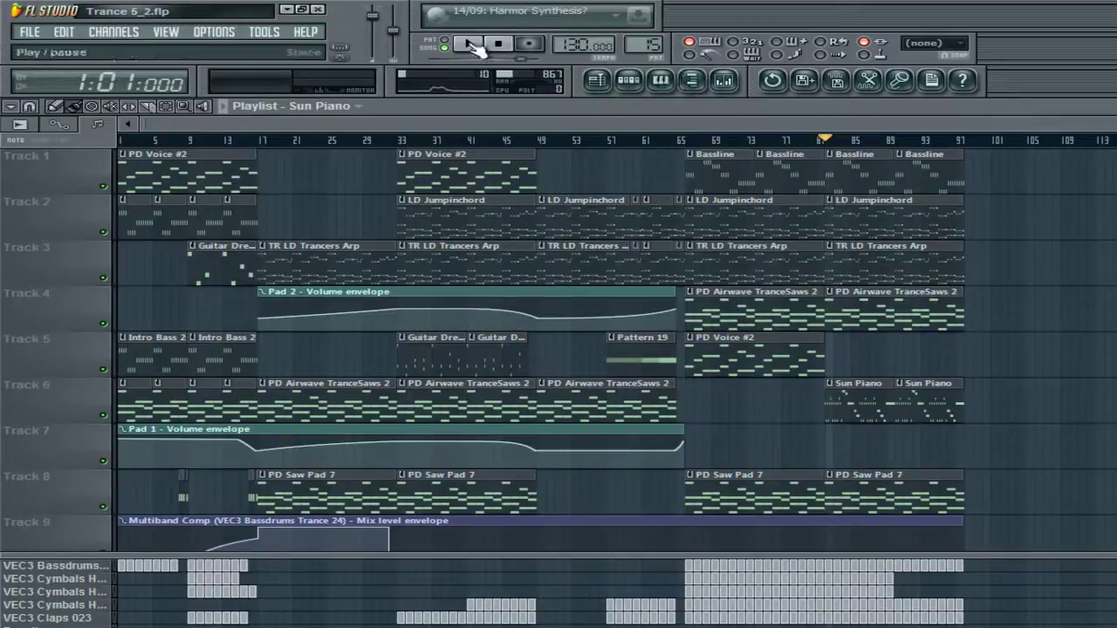
Step: Reset the song position to the start and examine the automation envelopes and effect clips on the lower tracks
left_click(512, 44)
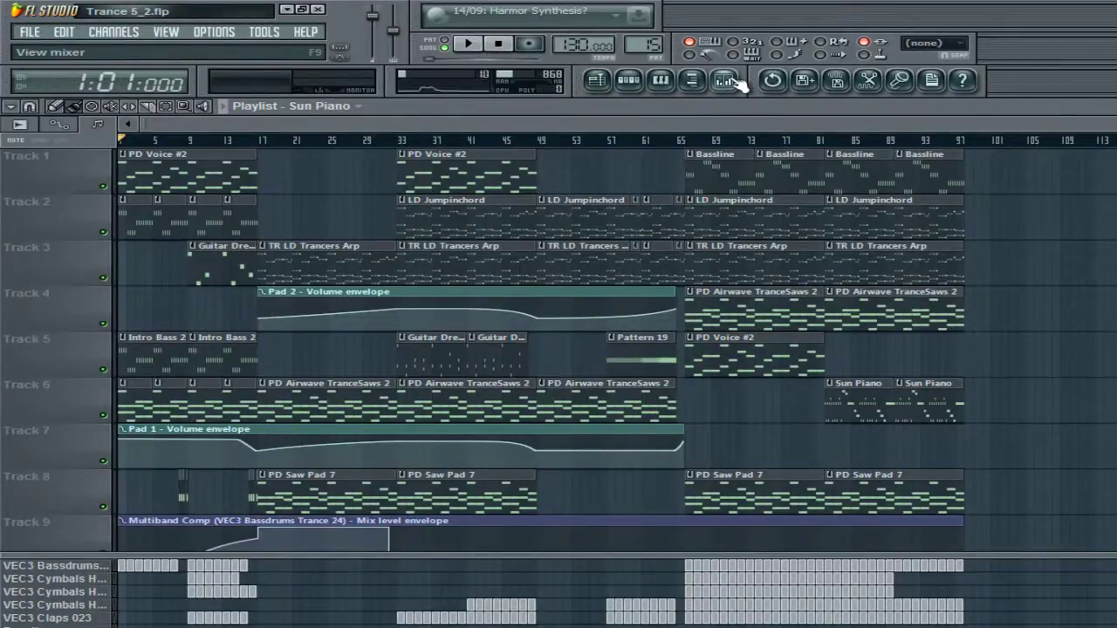
scroll(820, 410, "down", 6)
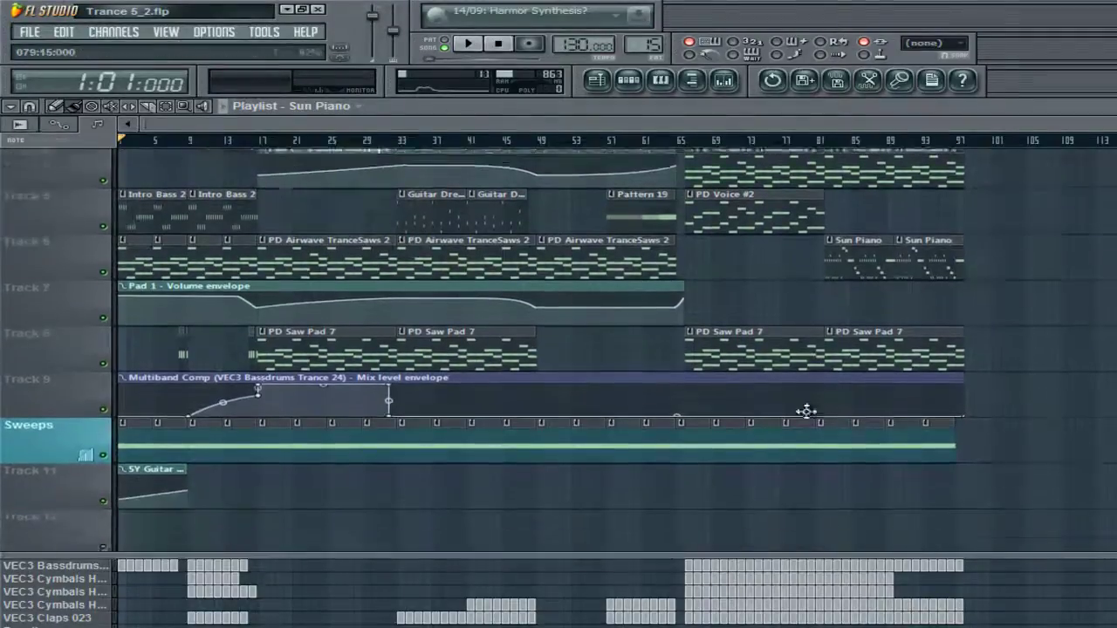
scroll(816, 410, "down", 4)
scroll(815, 410, "up", 2)
scroll(812, 414, "down", 8)
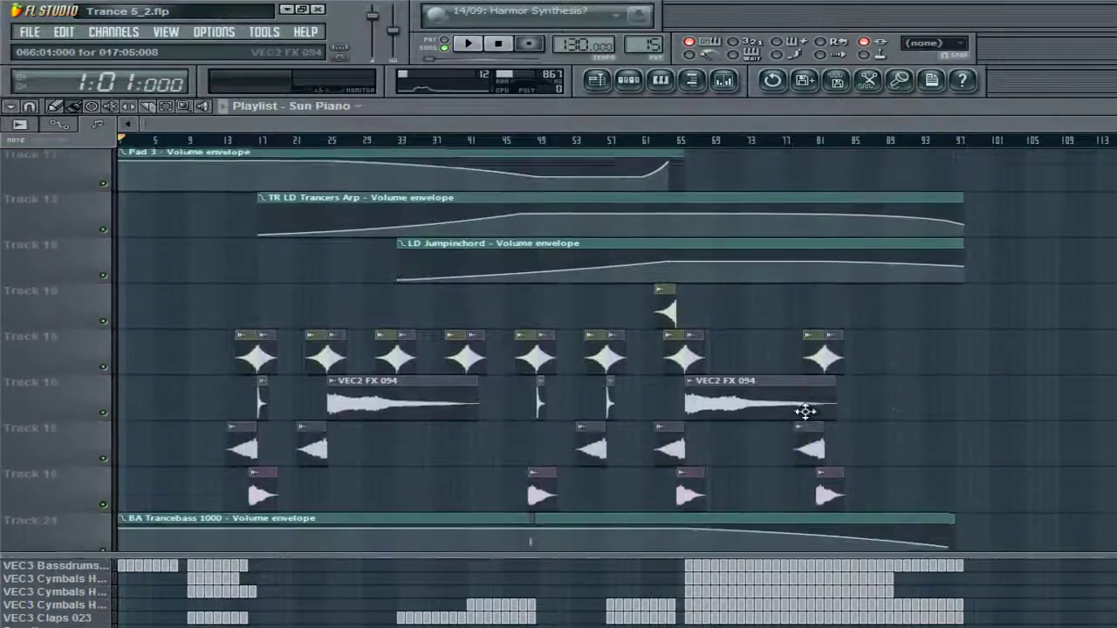
scroll(806, 412, "up", 12)
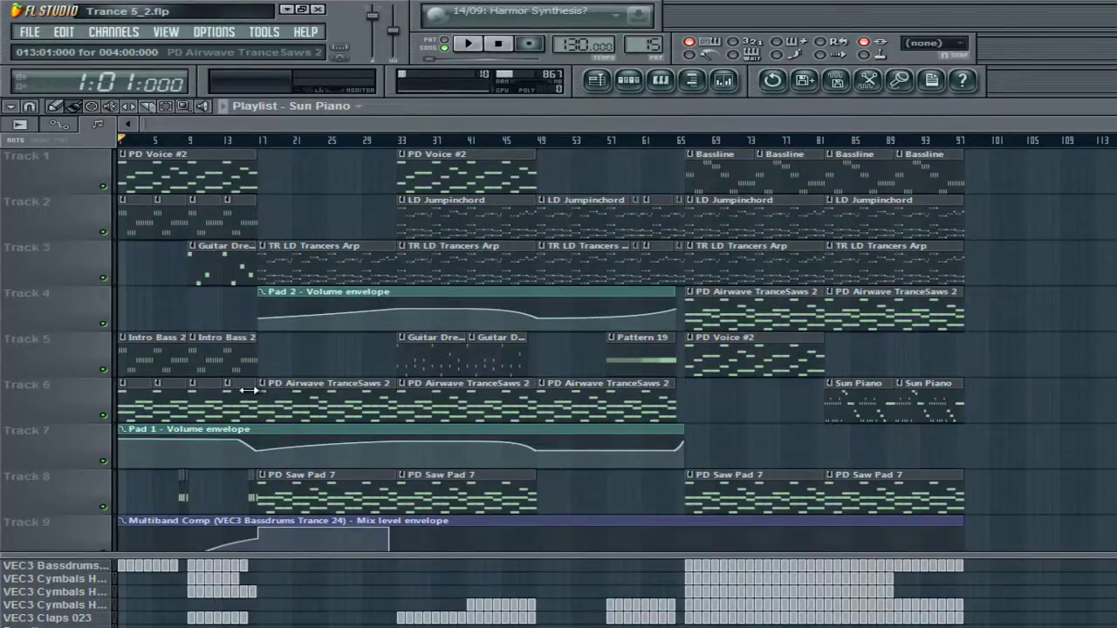
scroll(1007, 258, "down", 3)
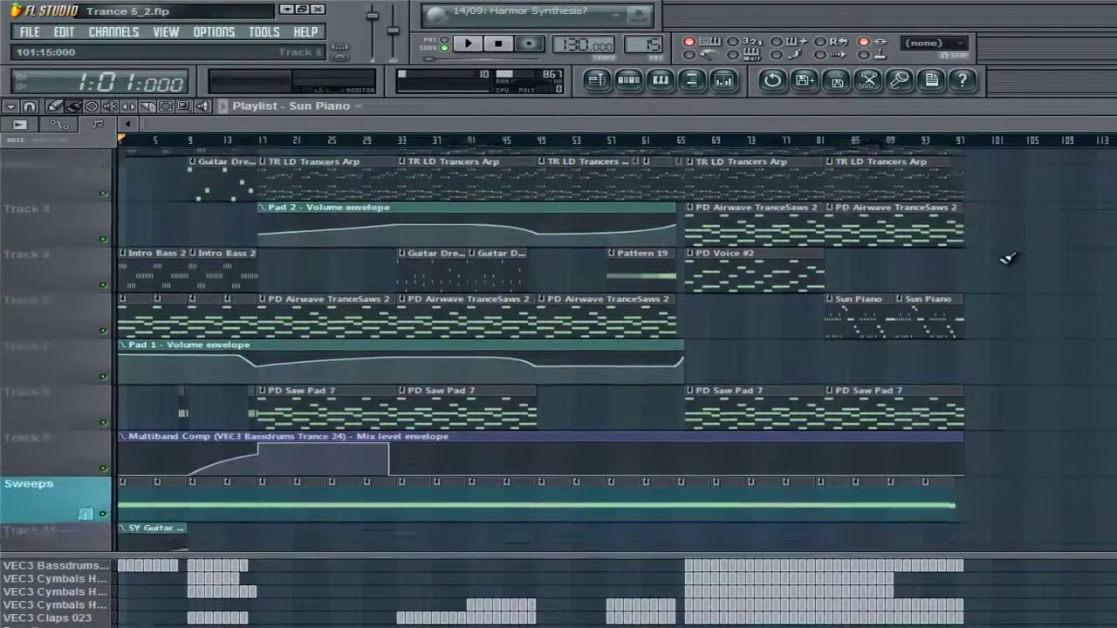
scroll(1008, 257, "up", 3)
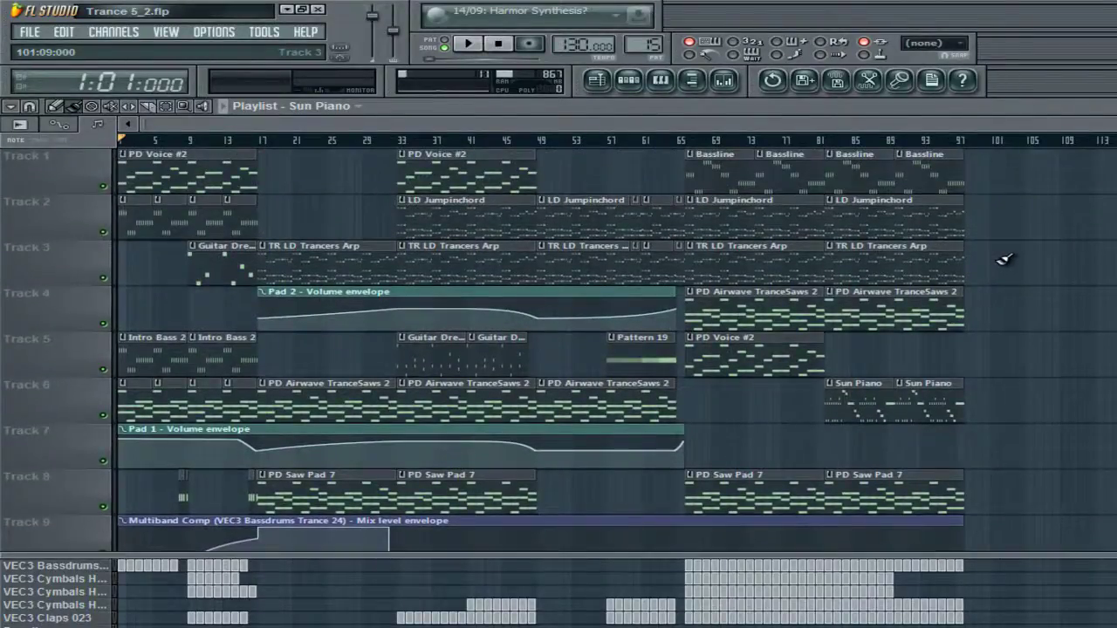